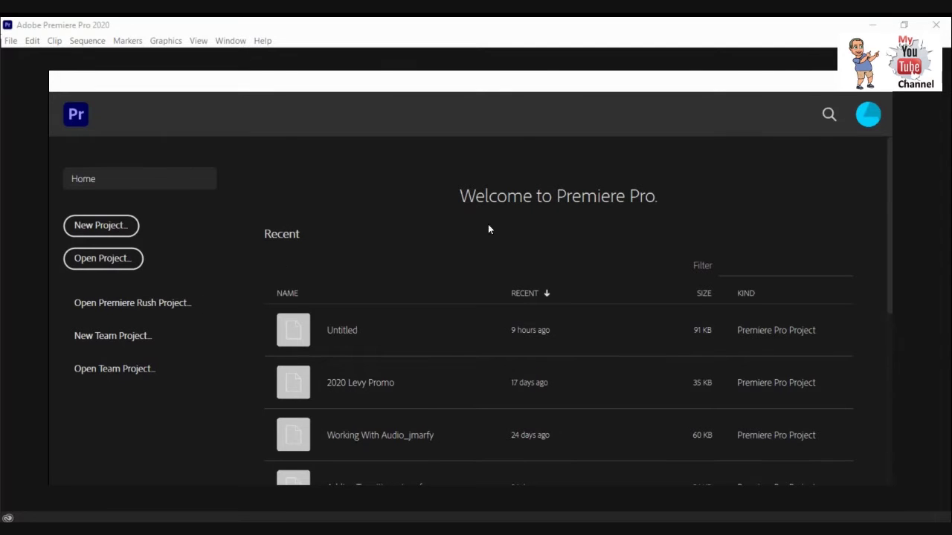
scroll(649, 190, "down", 5)
scroll(636, 195, "up", 5)
key("Tab")
key("Tab")
left_click(708, 72)
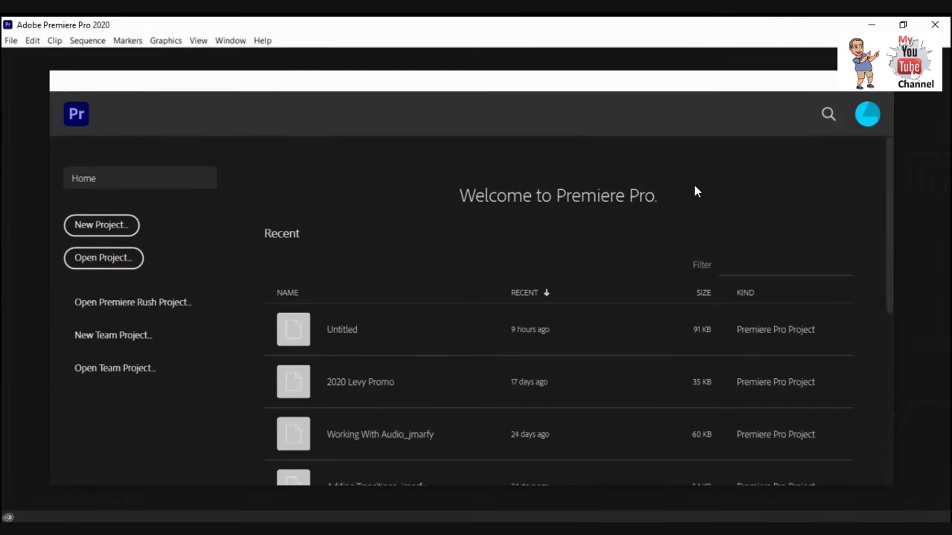
Step: Dismiss the welcome screen and start a new project
left_click(887, 90)
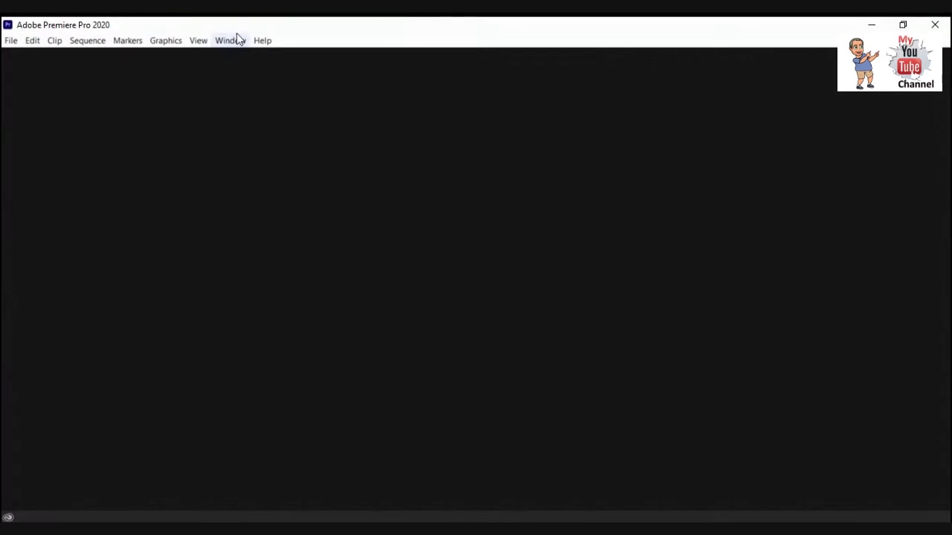
left_click(11, 42)
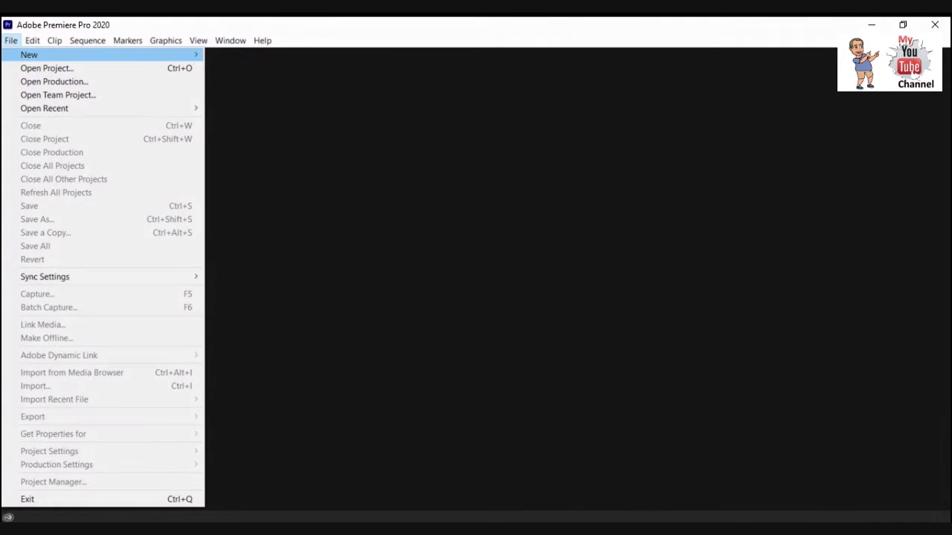
mouse_move(28, 55)
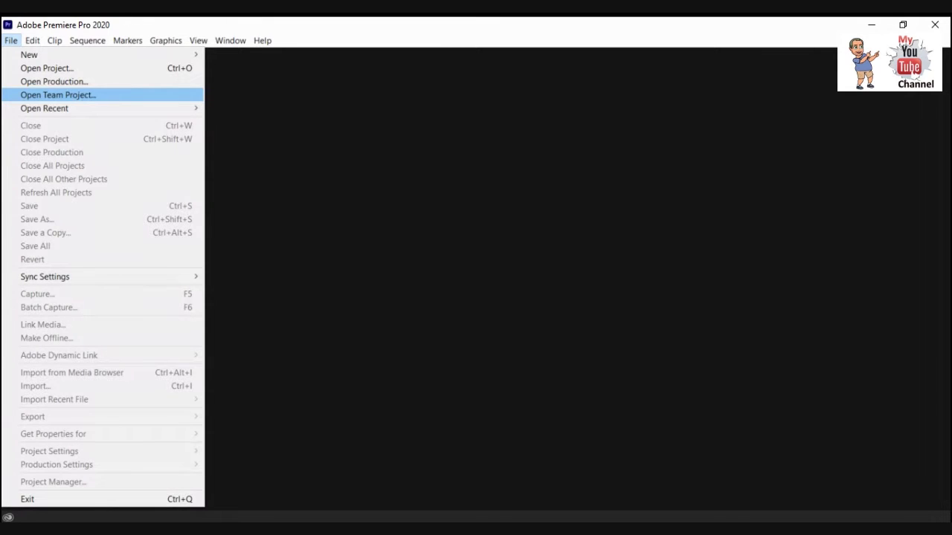
key("Up")
key("Up")
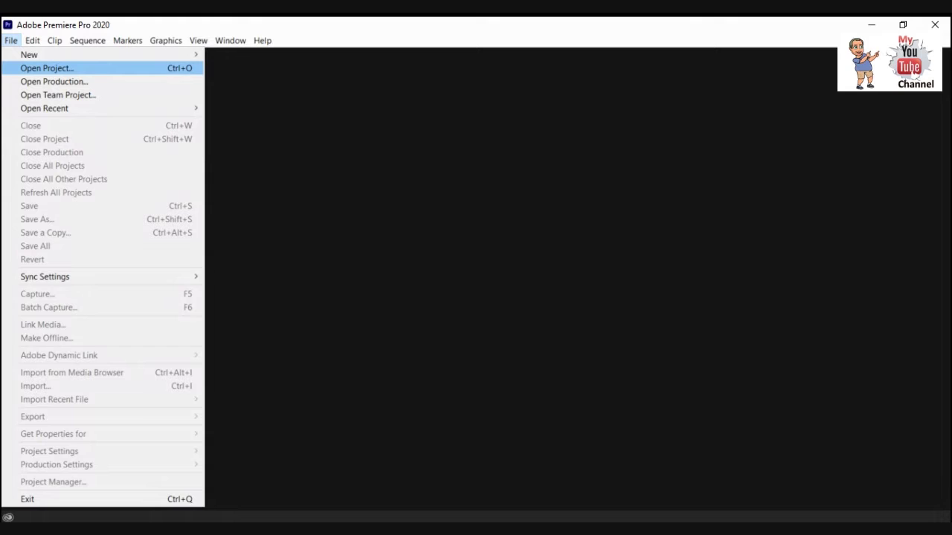
key("Up")
key("Right")
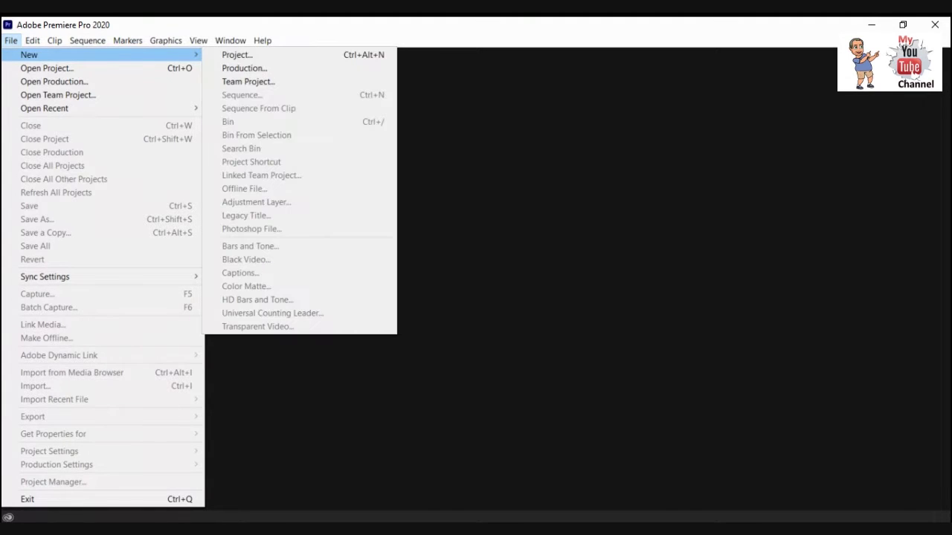
left_click(225, 55)
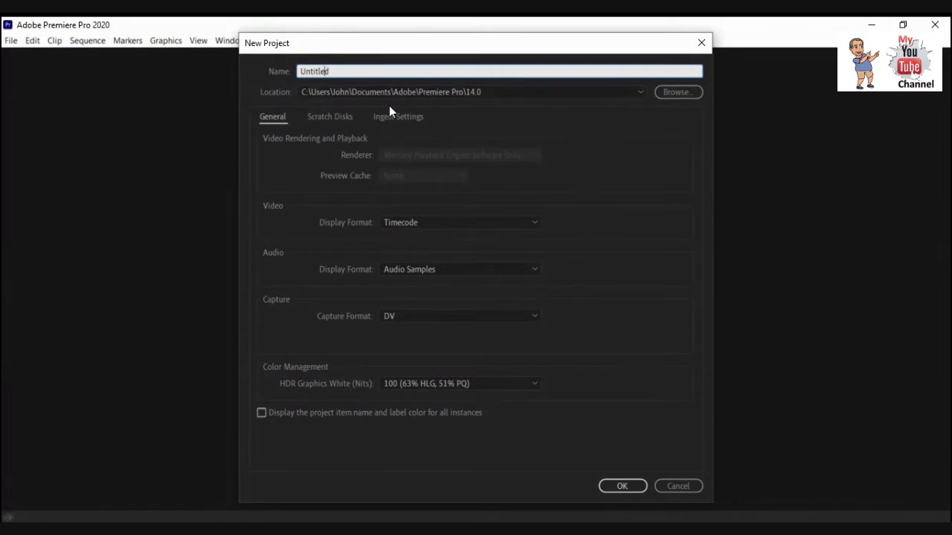
Step: Name the new project with the owner's surname followed by "Premiere Pro Tour"
double_click(328, 71)
type("Marfy")
type("Premiere Pro Tour")
Step: Browse for the project location on the SDXC (E:) drive, and create and open a folder named "Premiere Pro" there
left_click(675, 92)
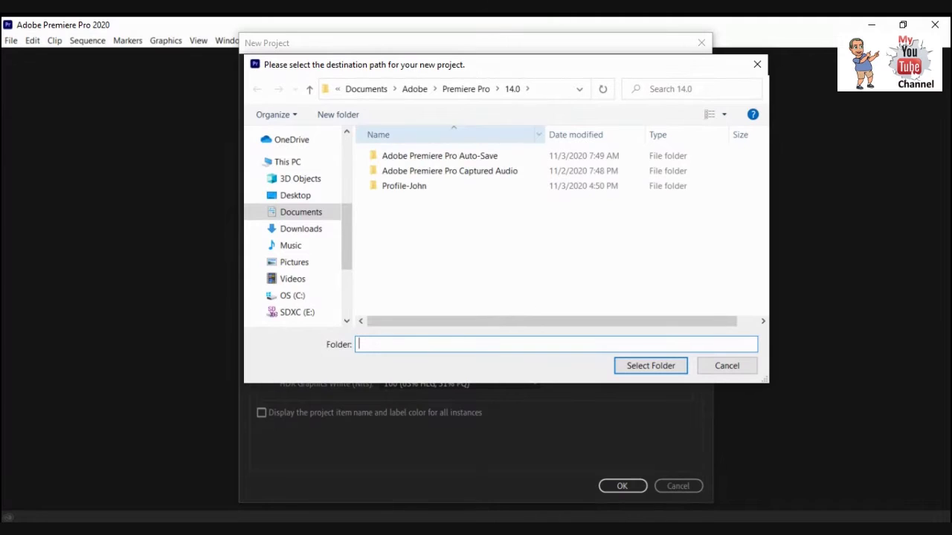
left_click(297, 312)
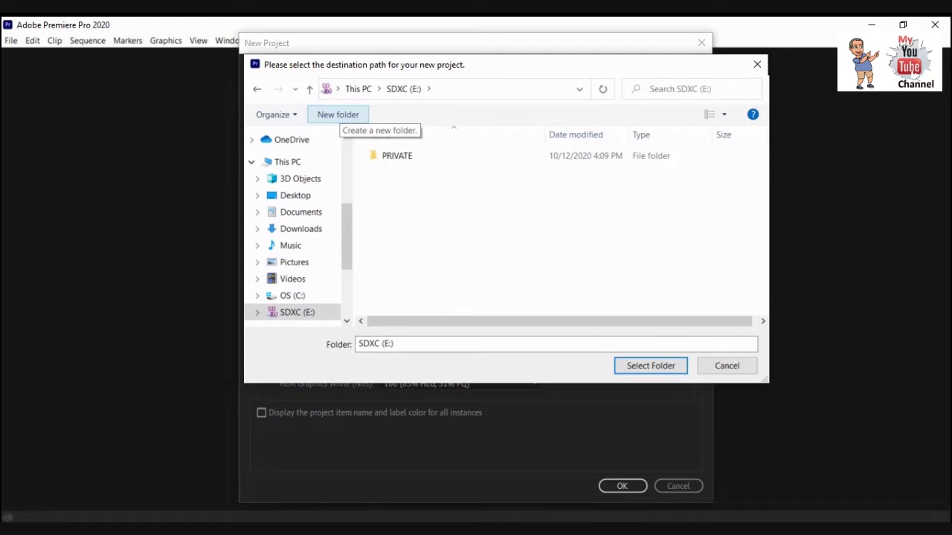
left_click(338, 114)
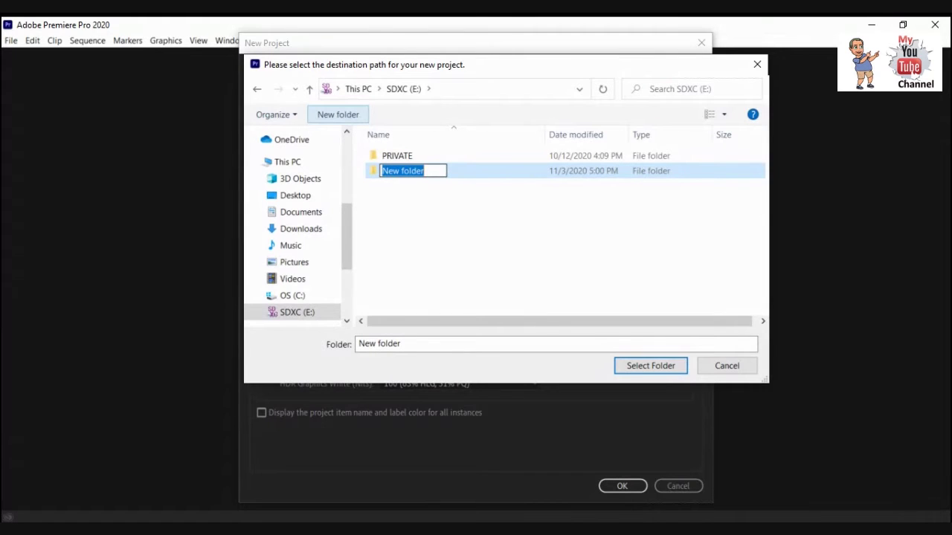
type("Premiere ")
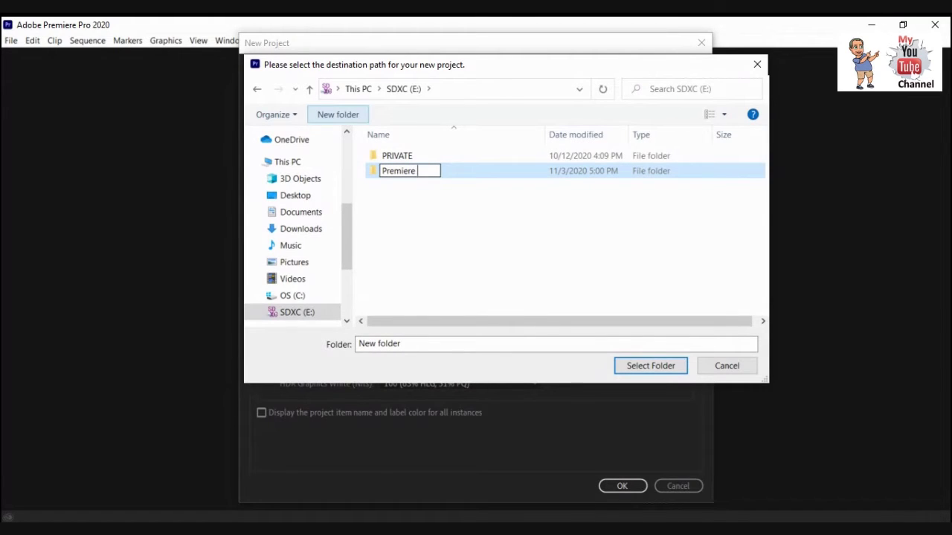
type("Pro")
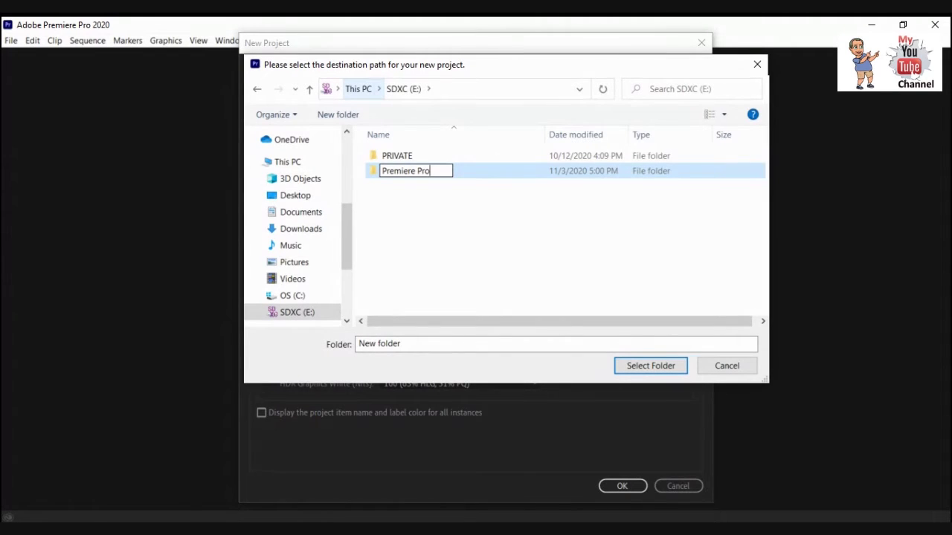
key("Return")
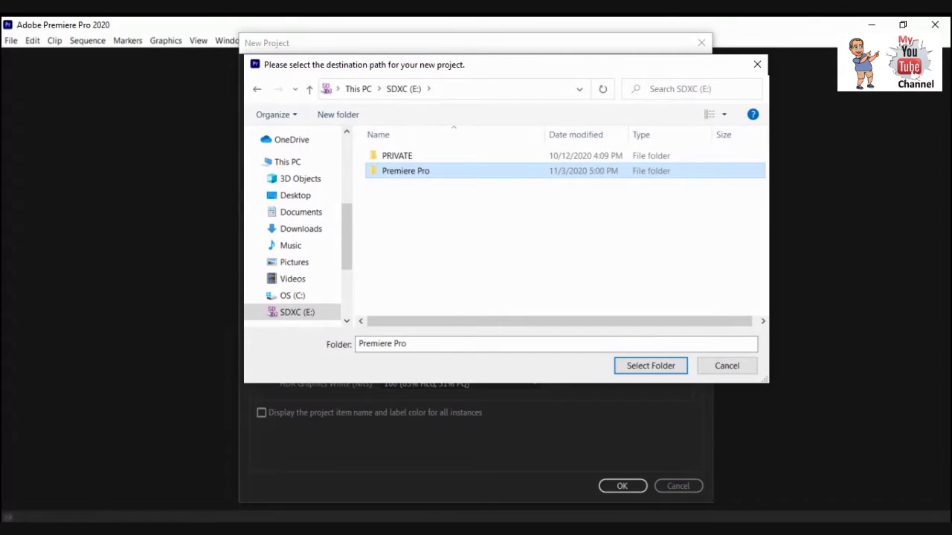
key("Return")
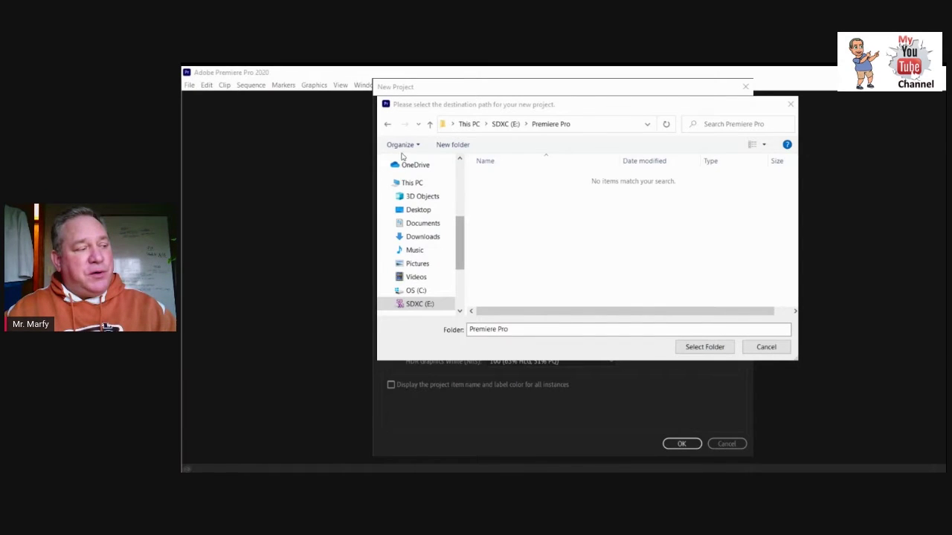
Step: Create a subfolder named "Tour" inside the Premiere Pro folder and choose it as the project location
left_click(450, 144)
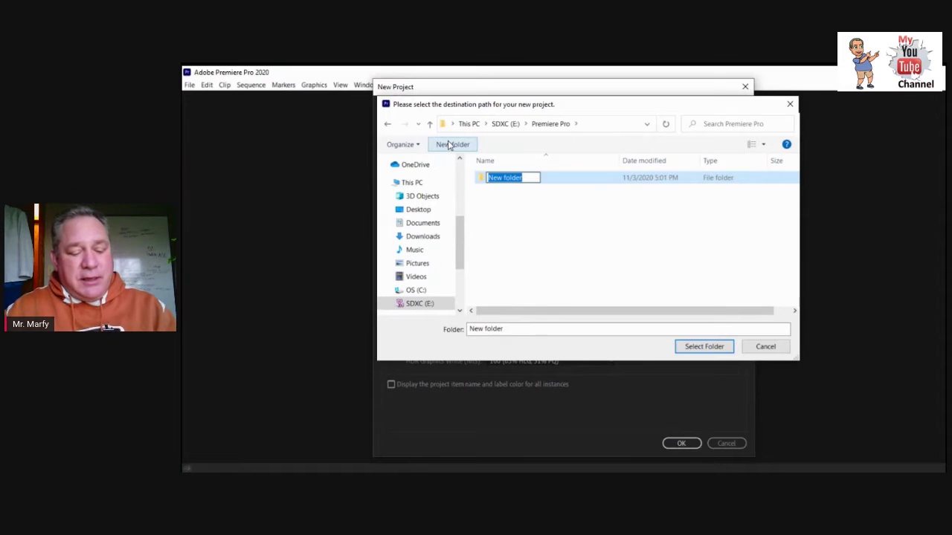
type("Tour")
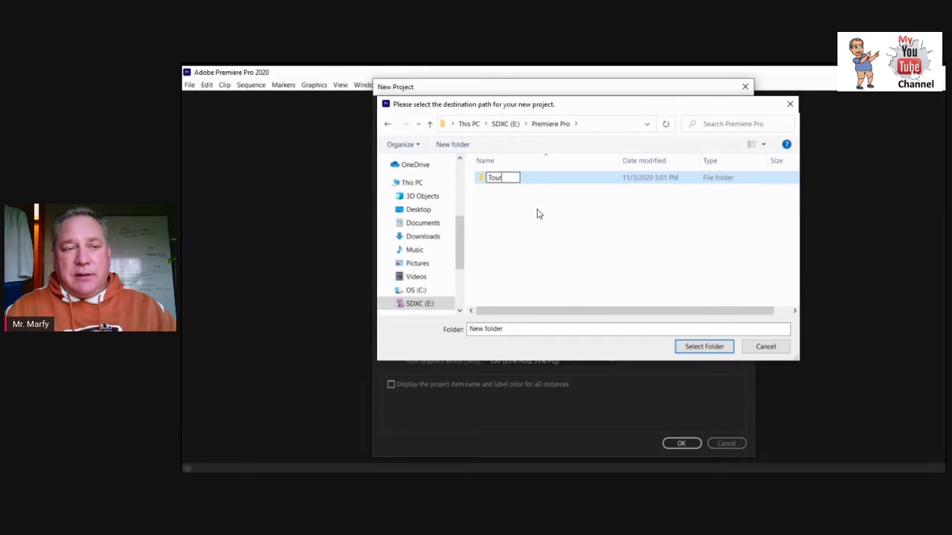
left_click(514, 242)
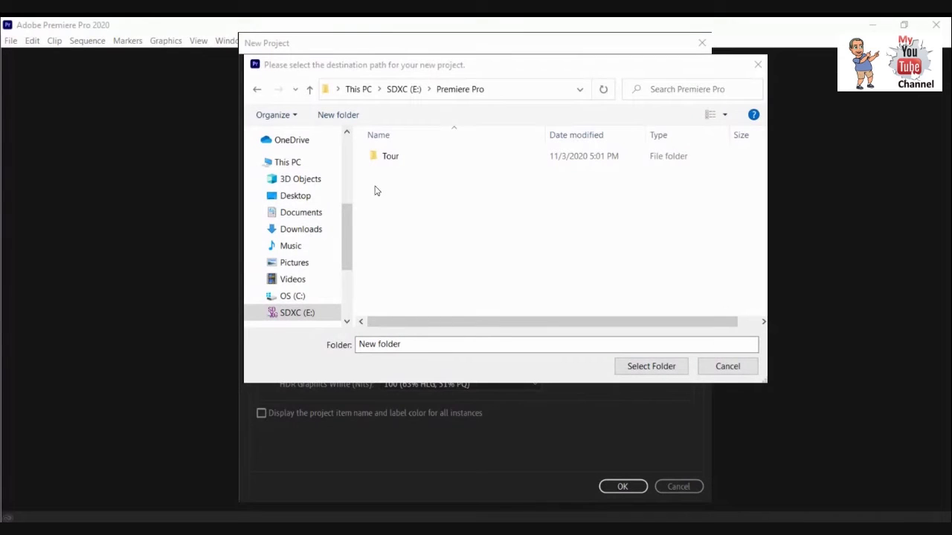
double_click(386, 160)
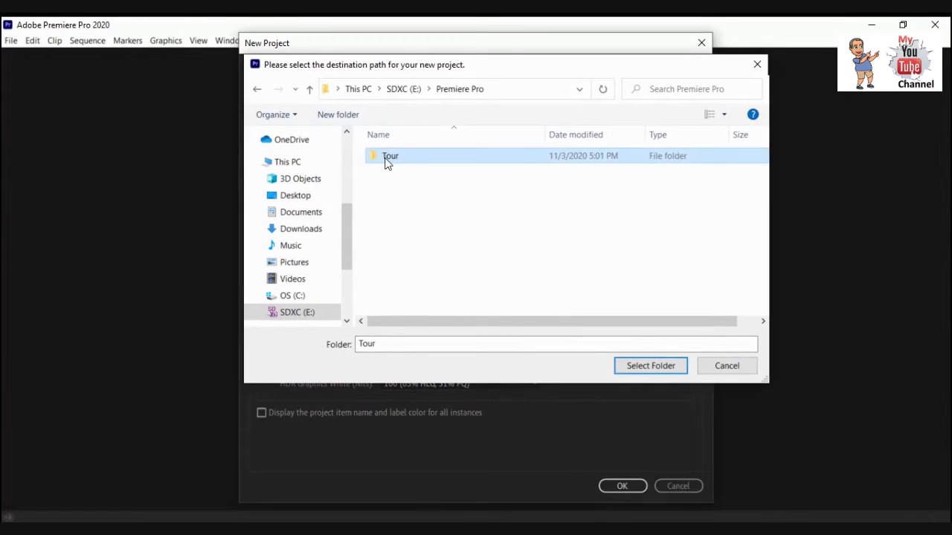
left_click(638, 370)
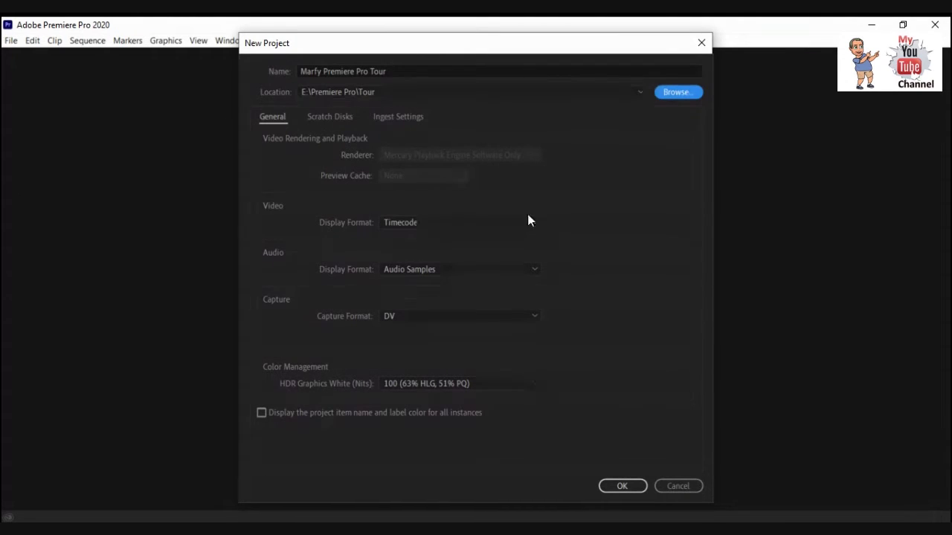
Step: Keep Timecode as the video display format and create the project
left_click(534, 223)
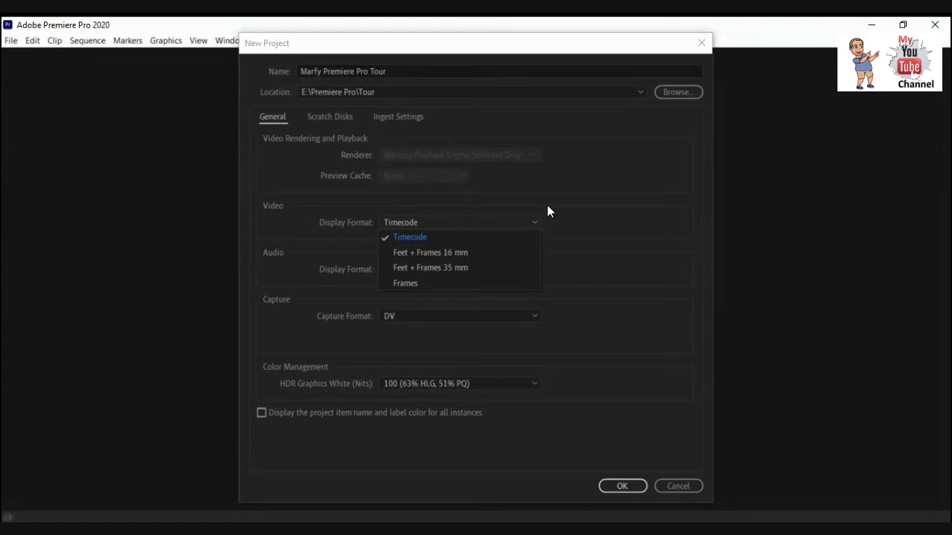
left_click(427, 237)
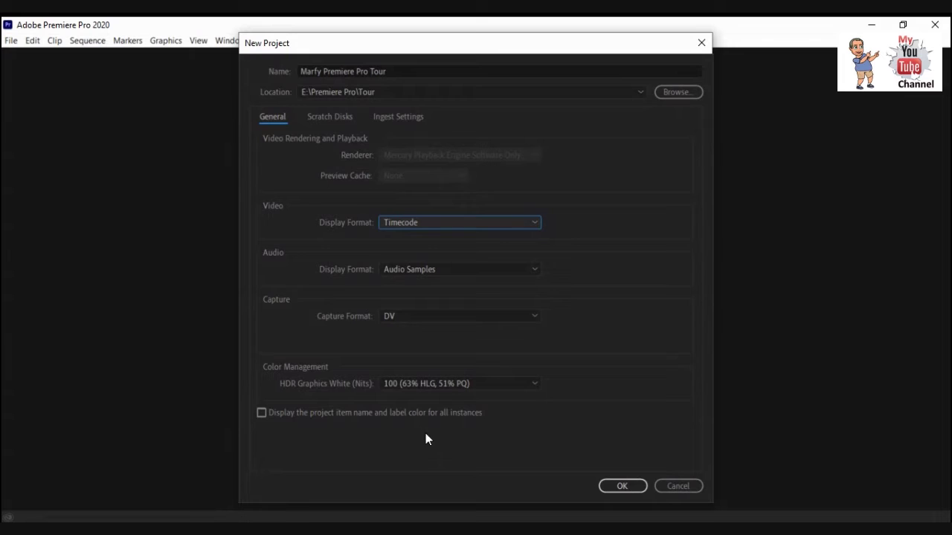
left_click(625, 487)
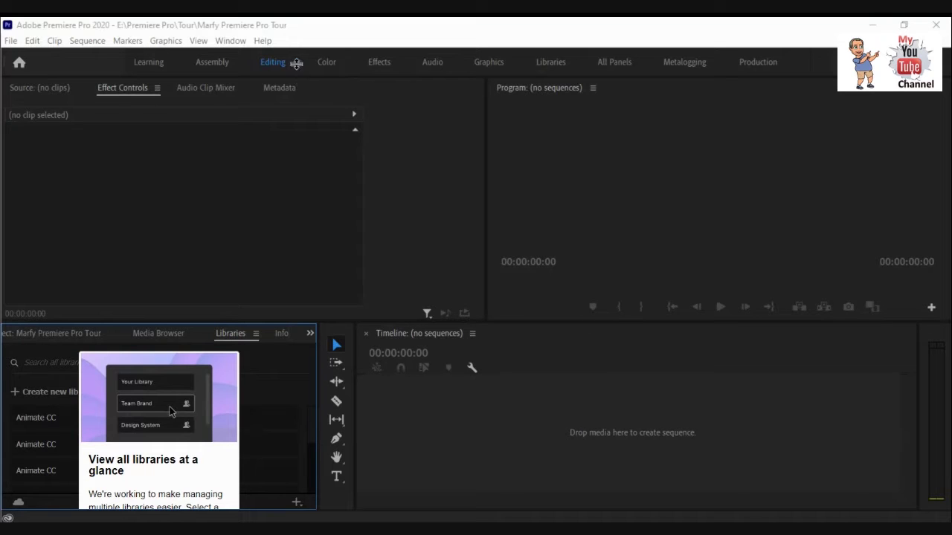
Step: Switch to the Effects workspace and expand the list of effect categories
left_click(378, 62)
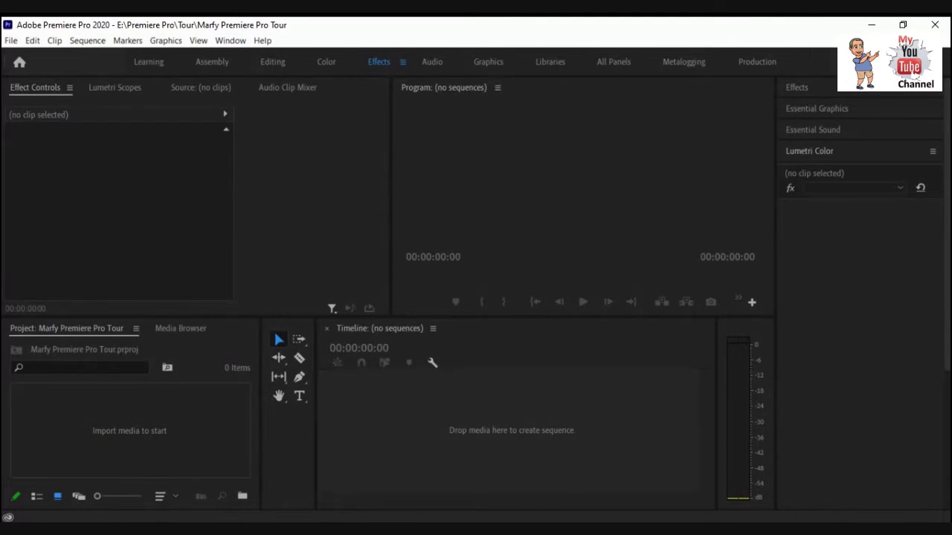
left_click(814, 87)
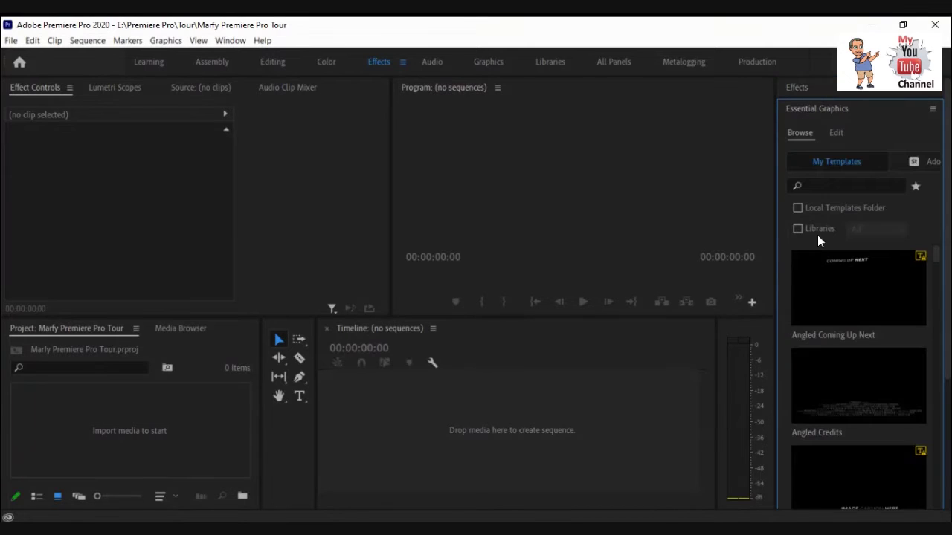
left_click(796, 88)
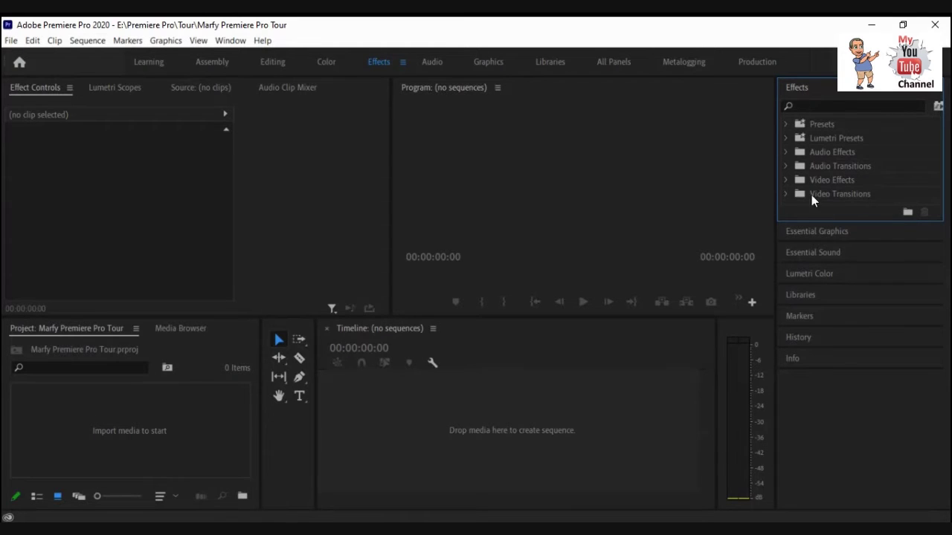
Step: Look through the Essential Graphics title and caption templates, and return to the effect categories
left_click(817, 233)
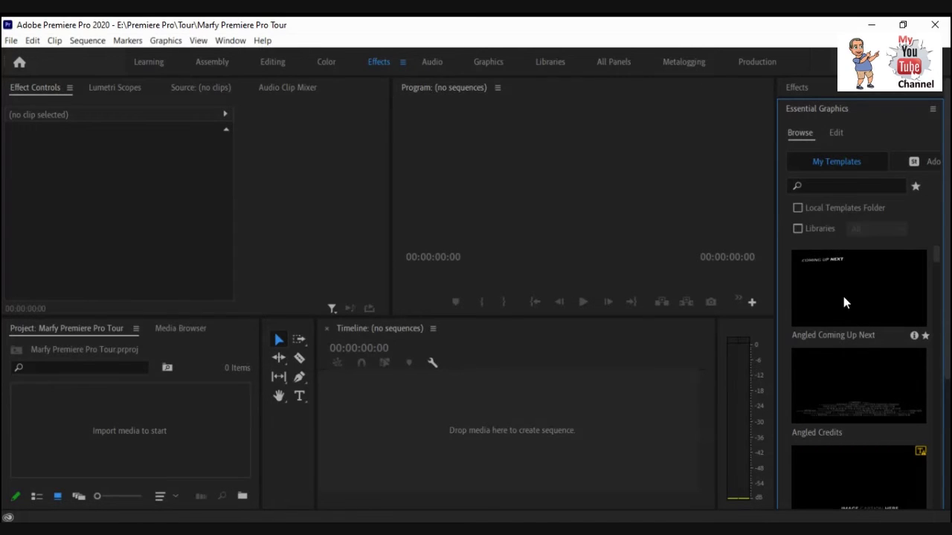
scroll(839, 298, "down", 8)
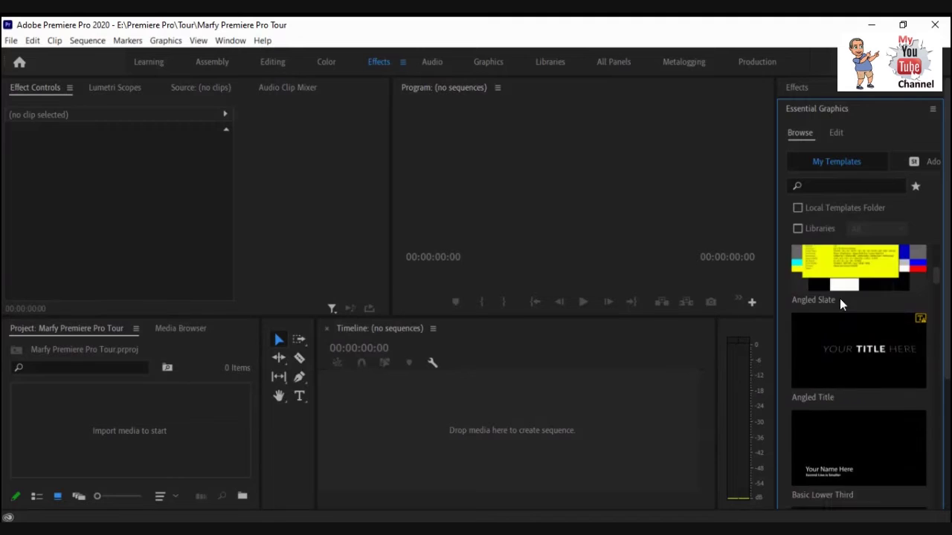
scroll(839, 298, "down", 3)
scroll(840, 299, "down", 1)
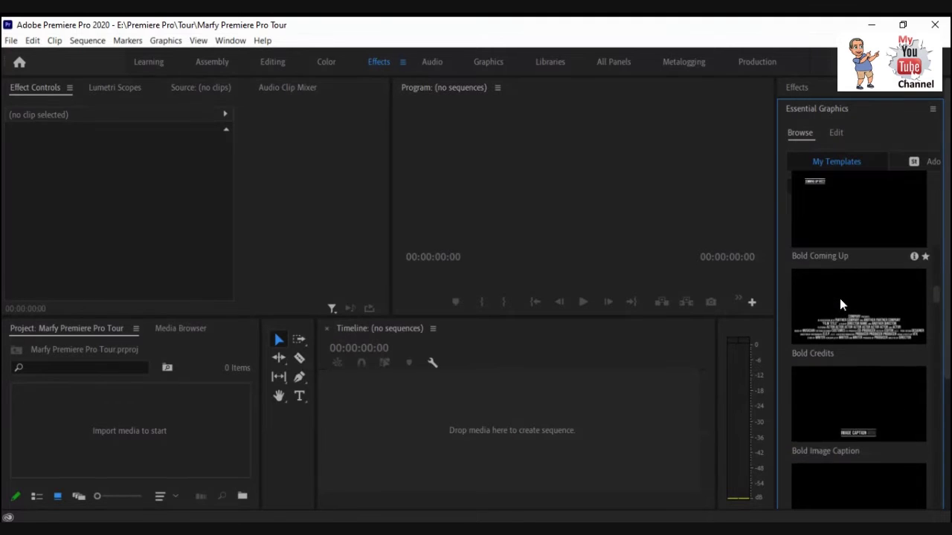
scroll(840, 305, "down", 3)
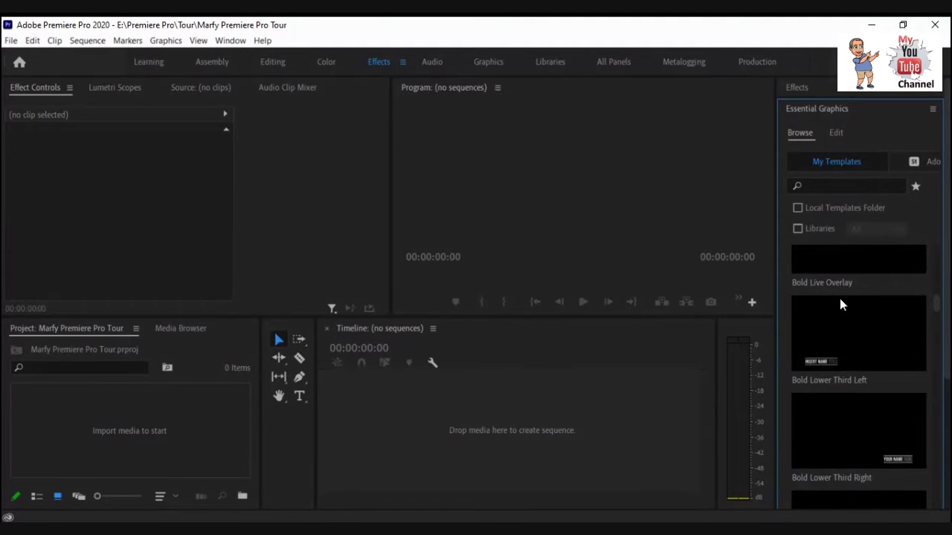
scroll(840, 298, "down", 3)
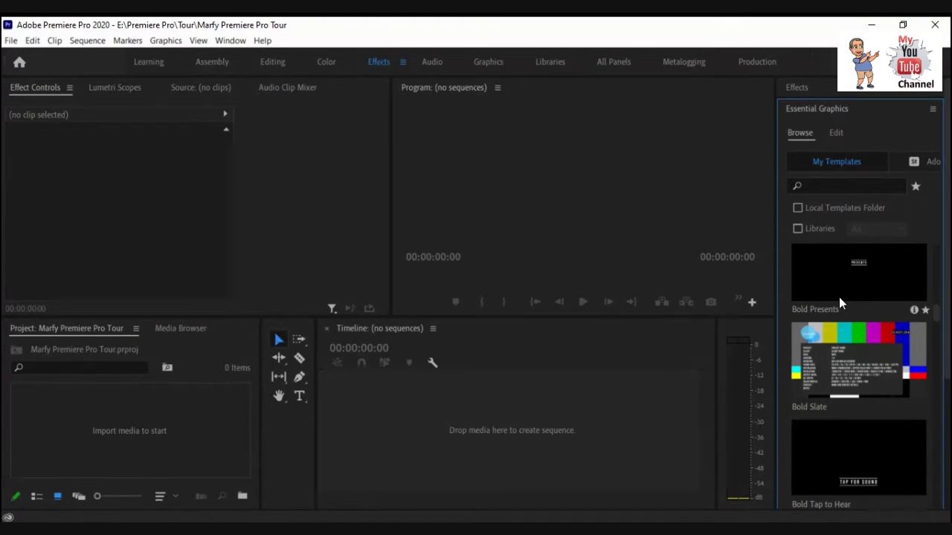
scroll(837, 297, "up", 6)
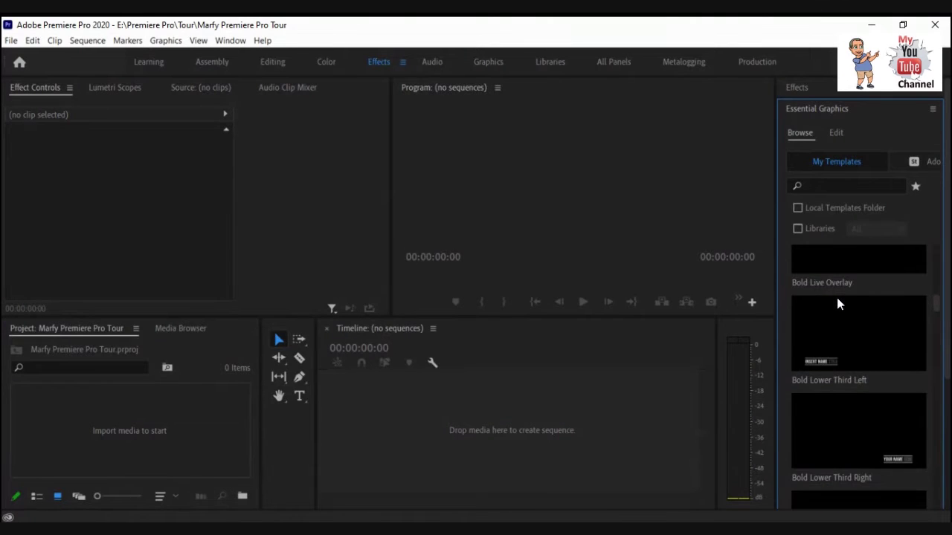
scroll(835, 297, "up", 10)
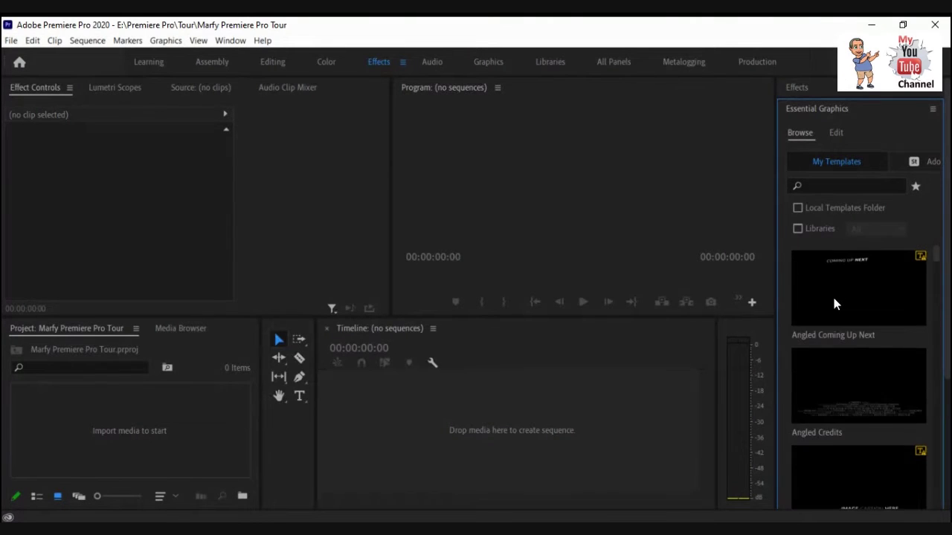
mouse_move(832, 297)
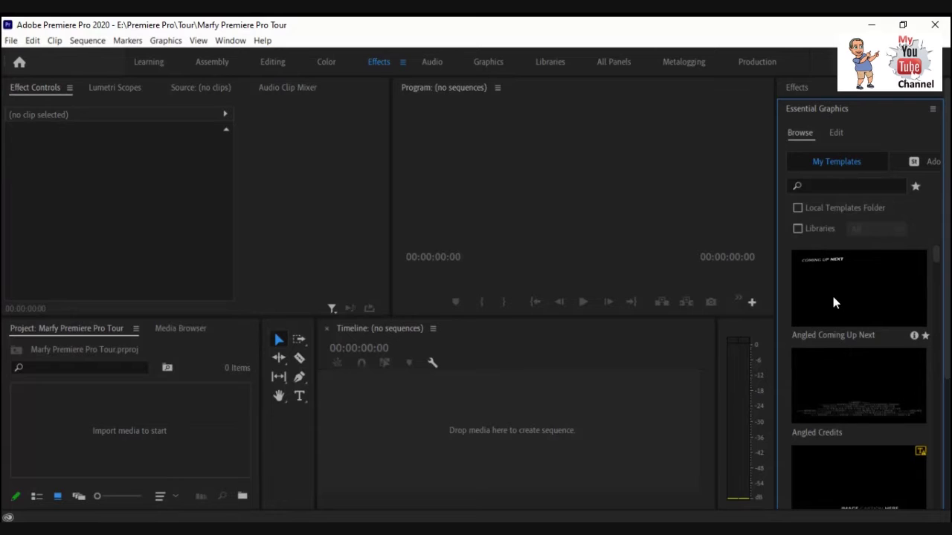
scroll(832, 294, "down", 2)
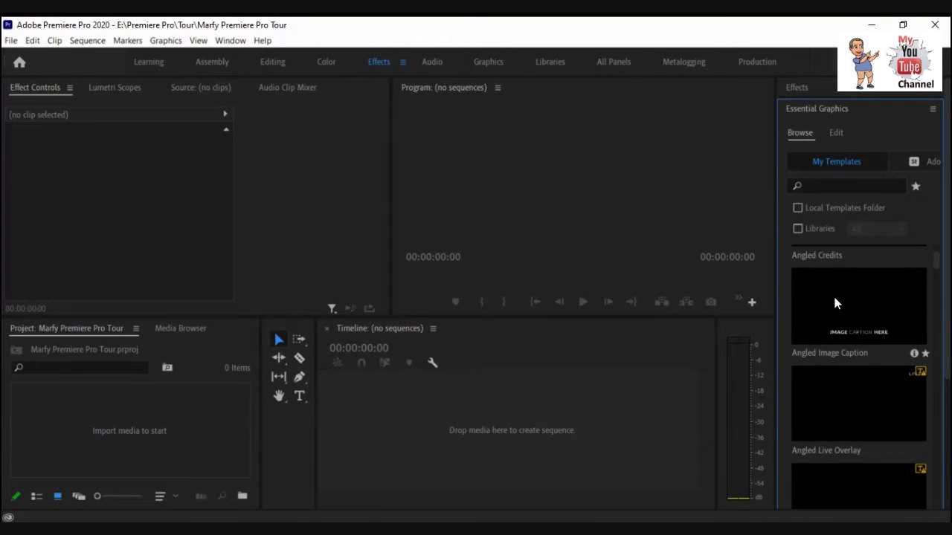
left_click(801, 88)
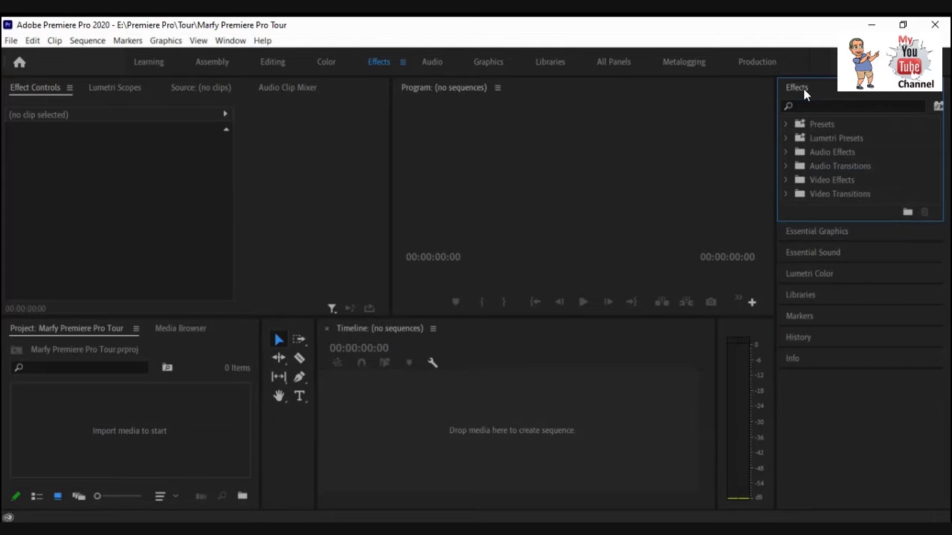
Step: Examine the Essential Sound and Lumetri Color panels in the Effects workspace
left_click(823, 251)
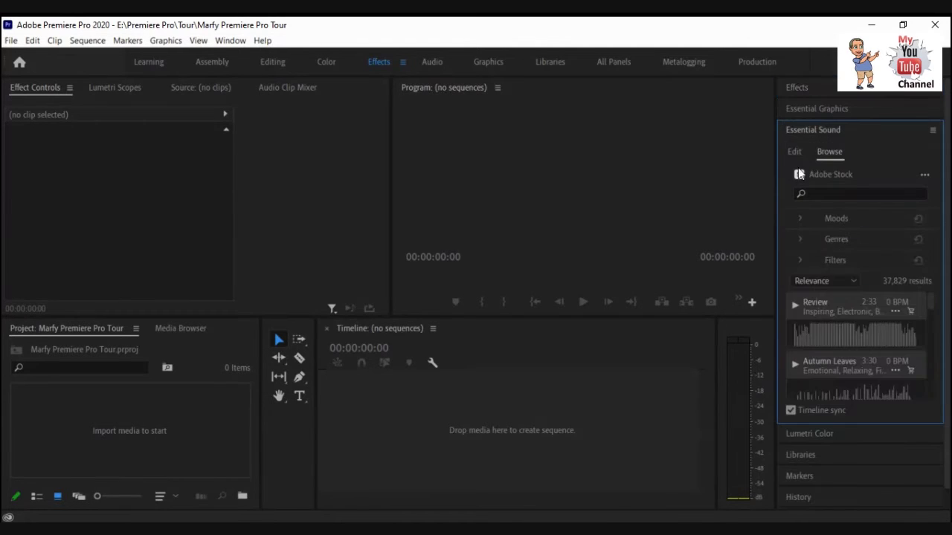
left_click(793, 91)
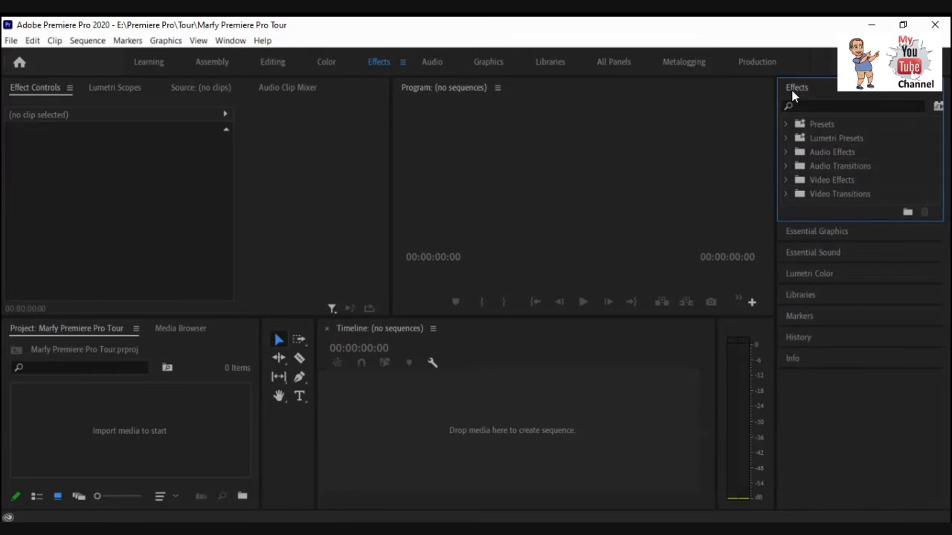
left_click(806, 275)
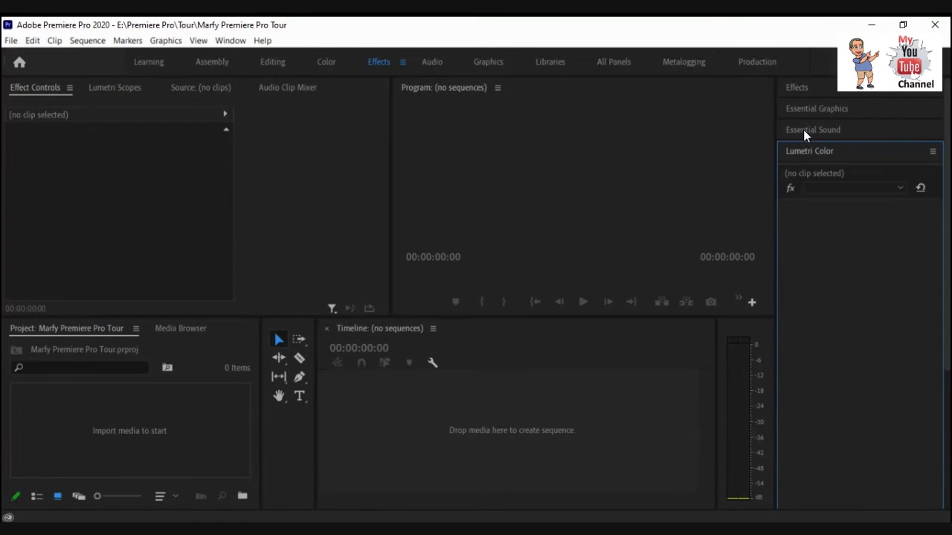
left_click(848, 188)
left_click(839, 187)
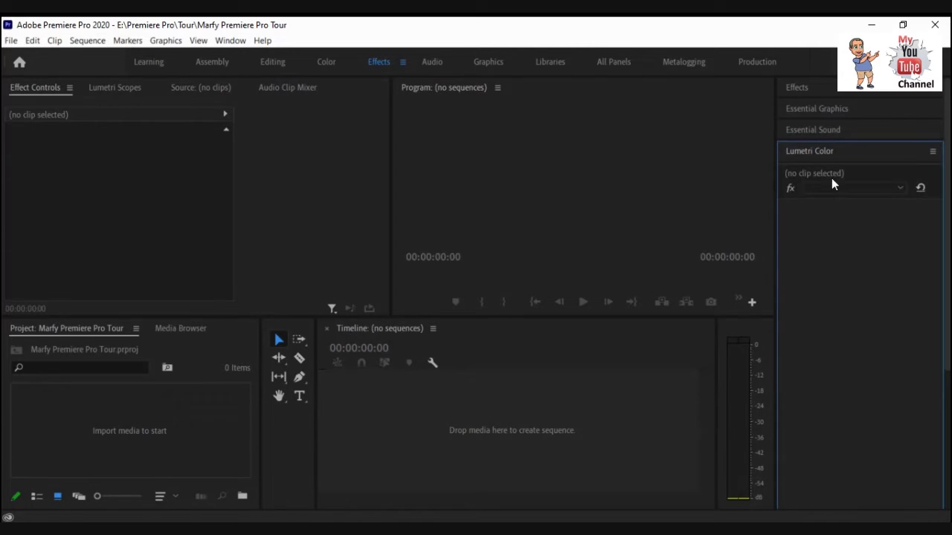
left_click(810, 131)
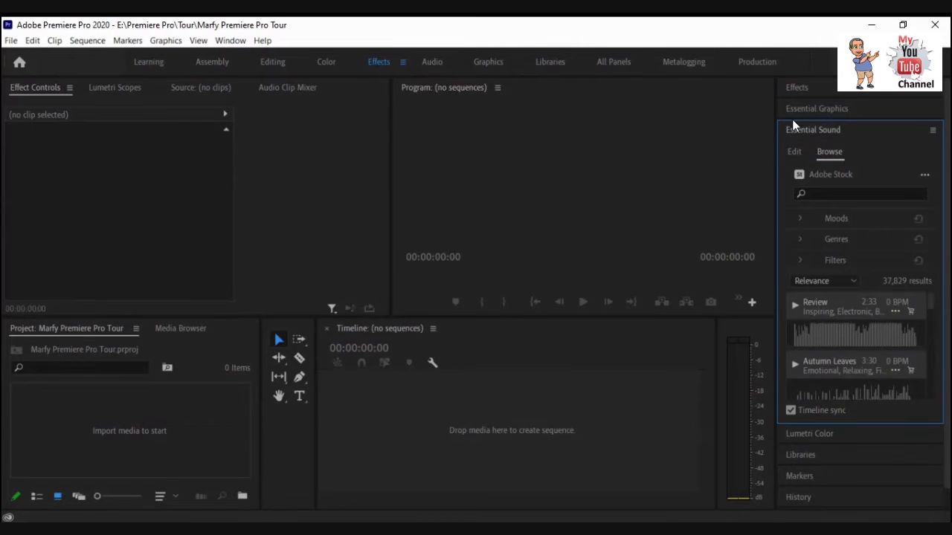
Step: Browse the Essential Graphics templates as far as the Bold titles, and return to the effect categories
left_click(795, 112)
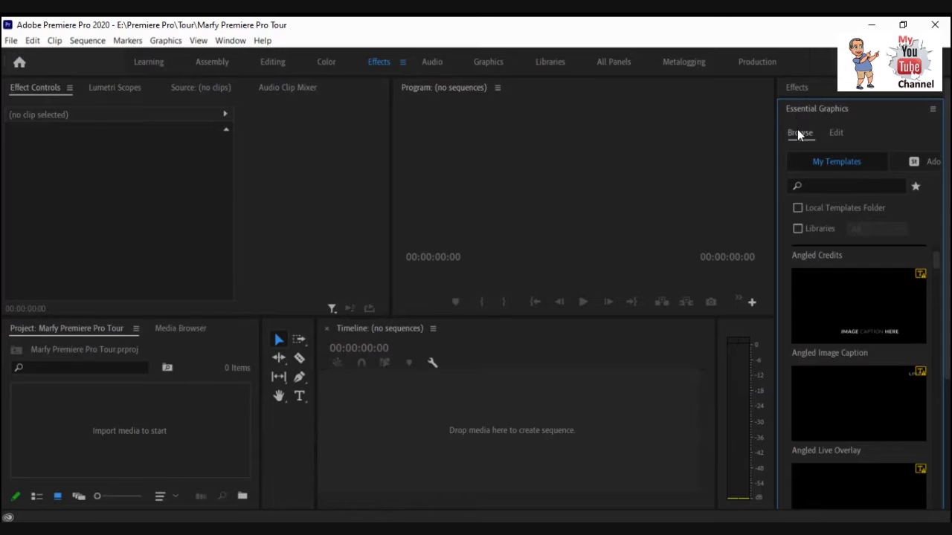
scroll(810, 275, "down", 10)
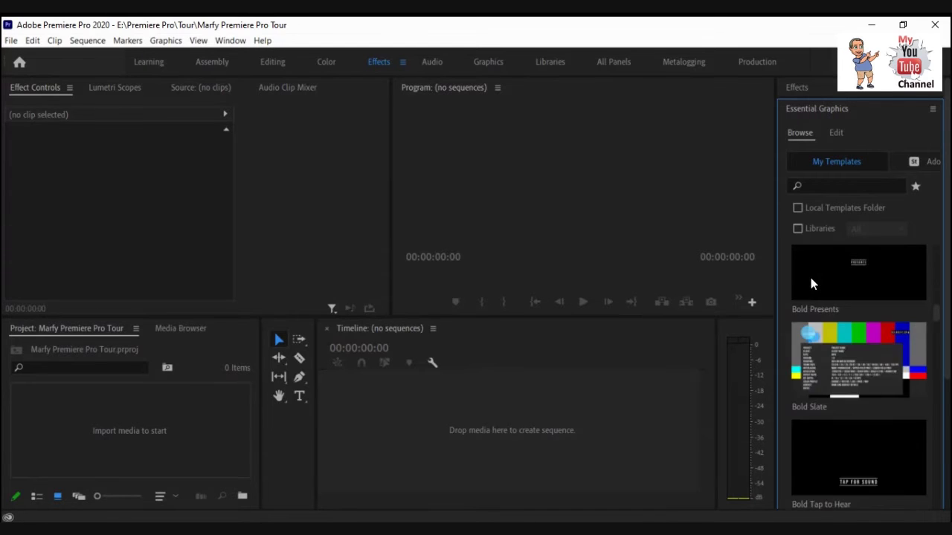
left_click(795, 88)
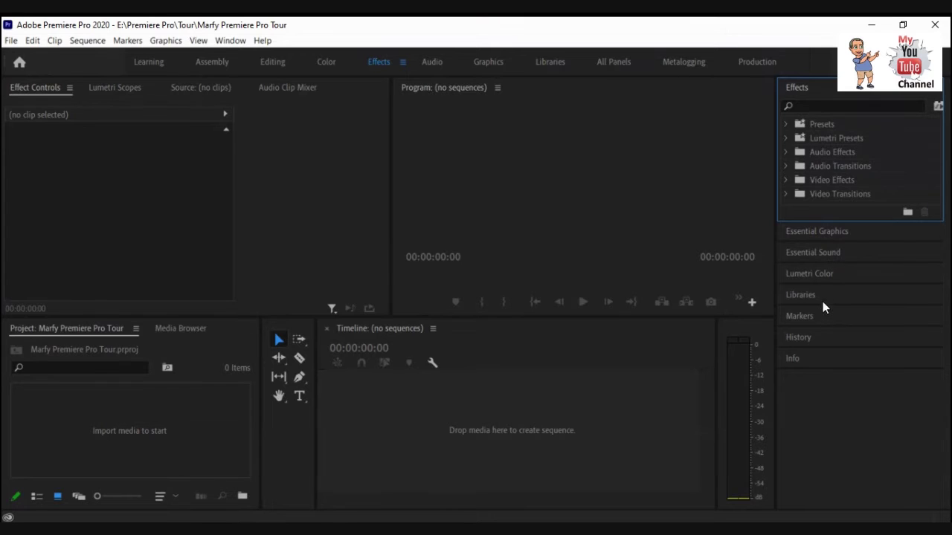
Step: View the project's History panel and the list of options available for the Effects panel
left_click(800, 339)
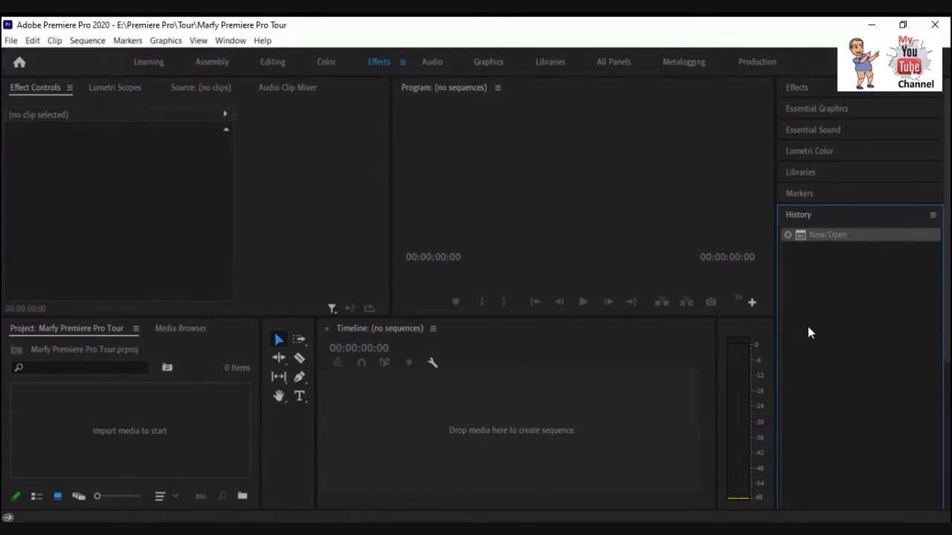
left_click(797, 85)
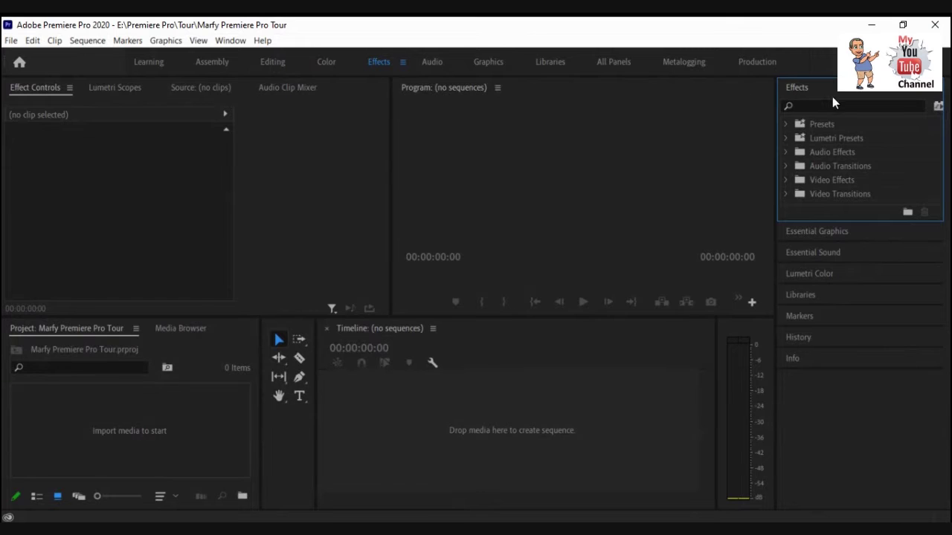
left_click(935, 90)
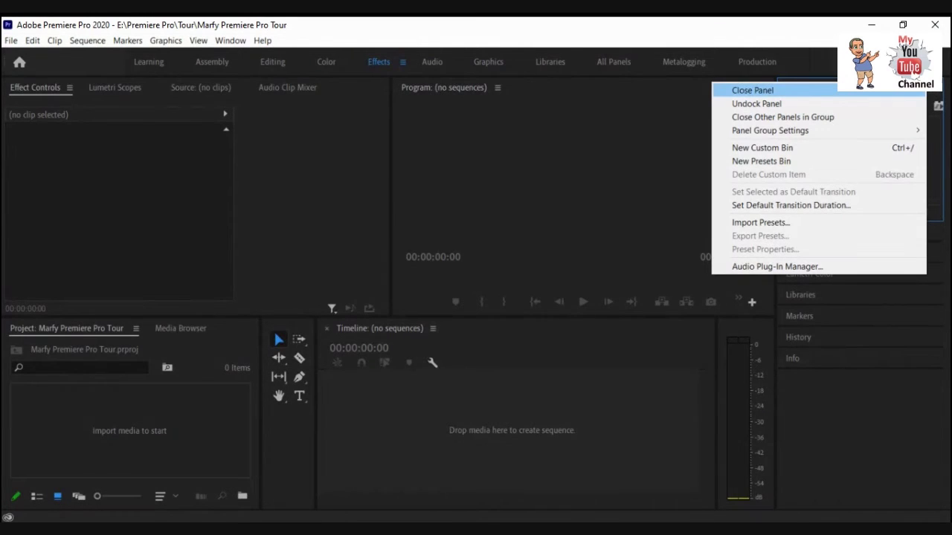
key("Escape")
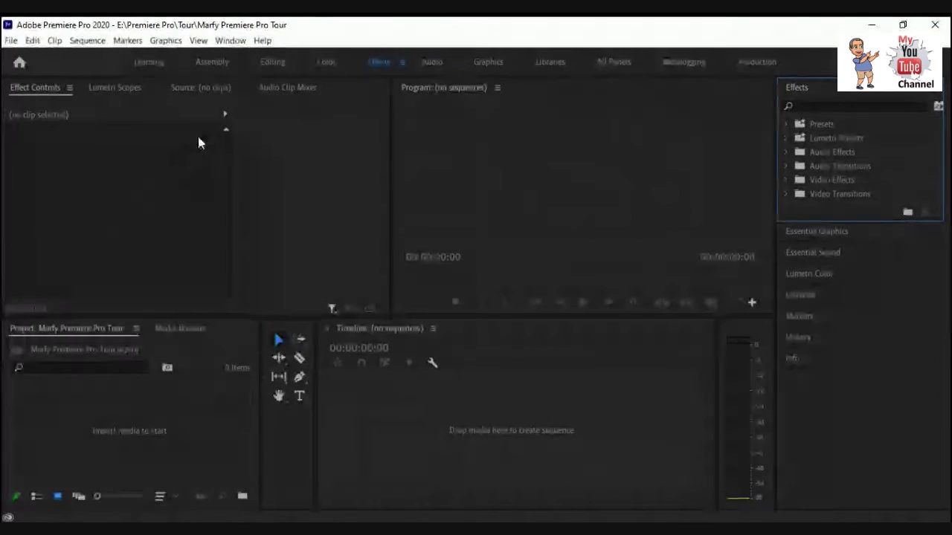
Step: Switch to the Editing workspace, and look over the Edit commands and the Home screen's recent projects
left_click(272, 62)
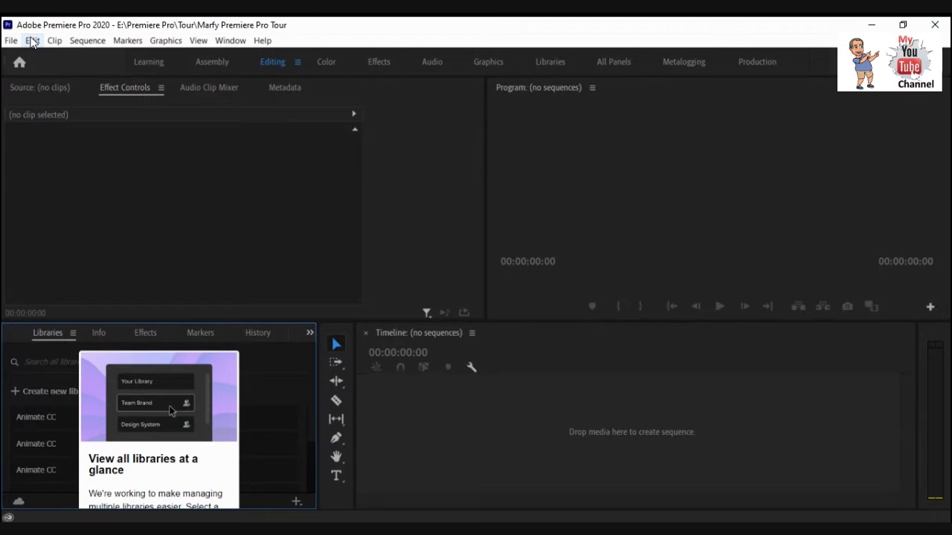
left_click(32, 41)
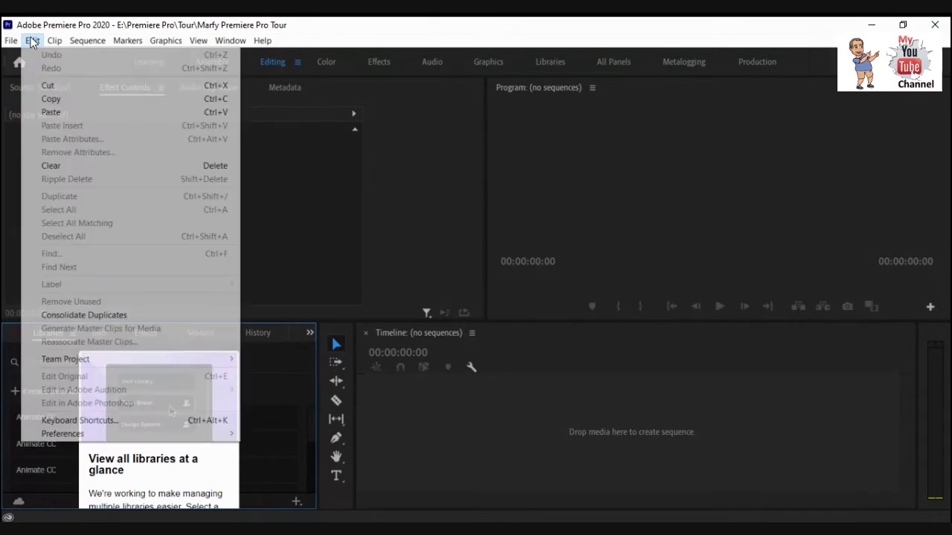
left_click(32, 41)
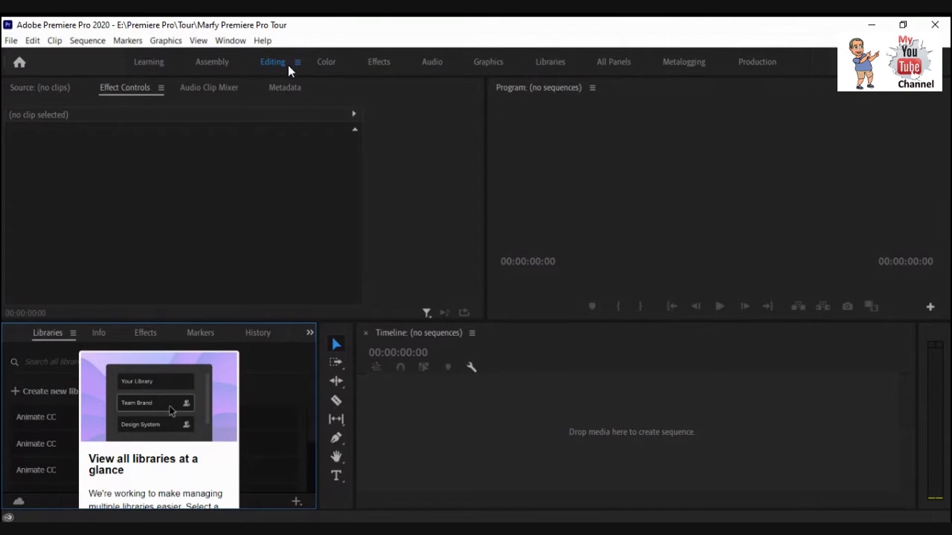
left_click(19, 65)
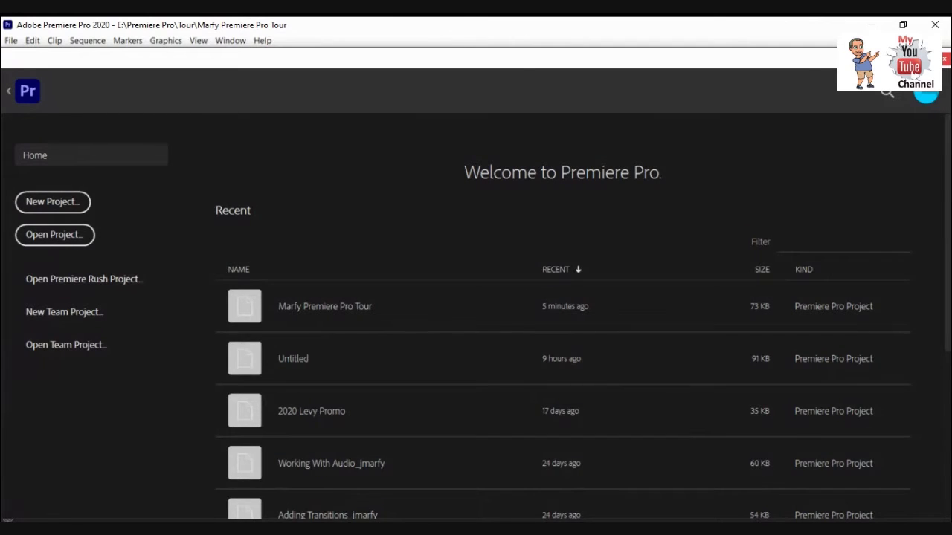
key("Escape")
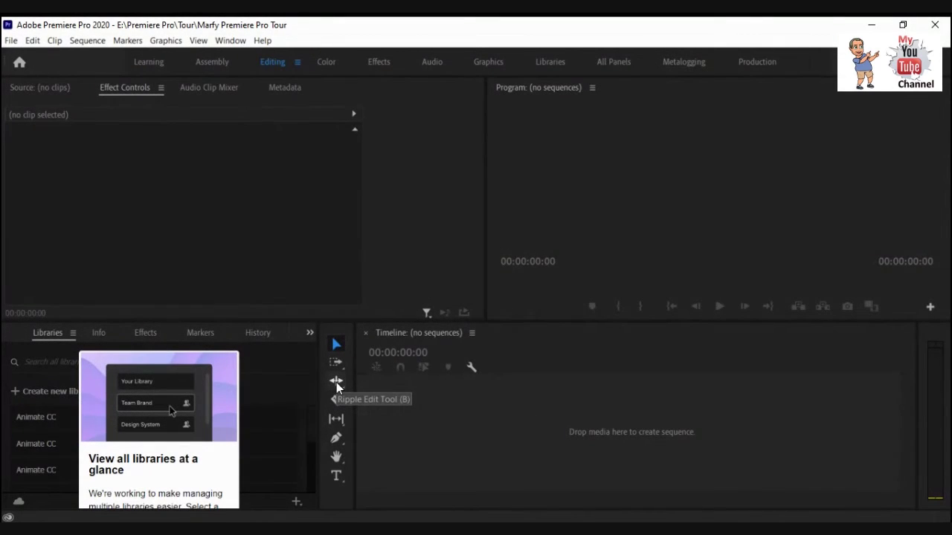
Step: Activate the Pen tool and examine the Rectangle and Ellipse tools grouped with it
left_click(334, 440)
left_click(334, 440)
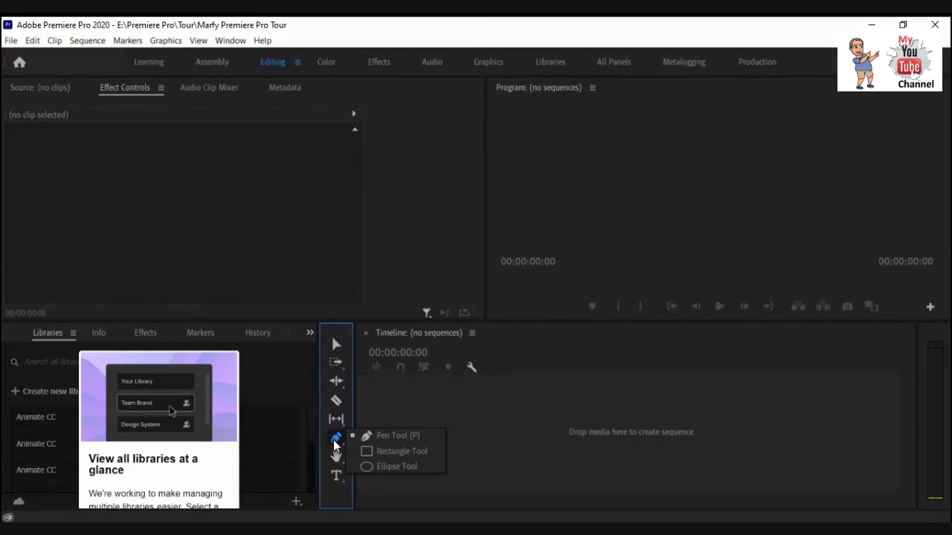
left_click(334, 444)
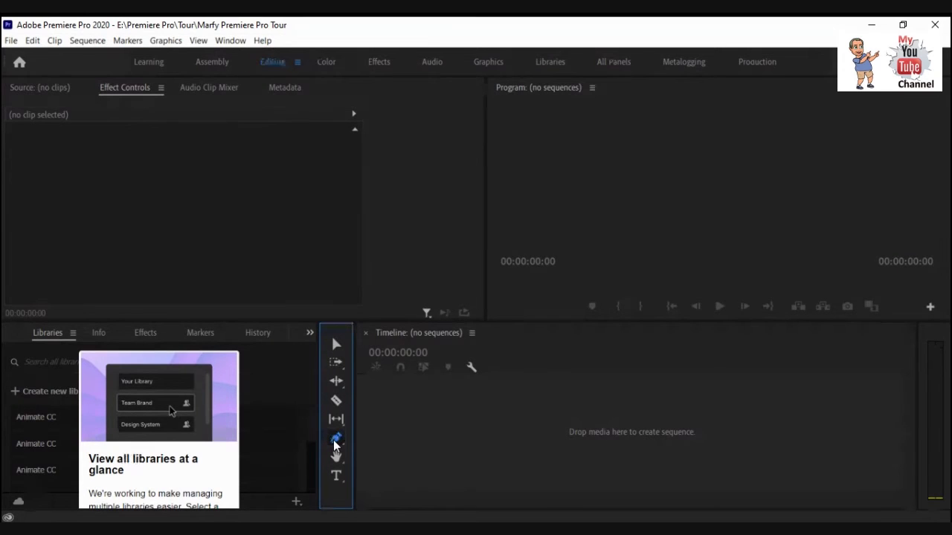
left_click(338, 442)
left_click(338, 442)
Step: Examine the Slip and Slide tool group, and try the Razor and Ripple Edit tools
left_click(337, 420)
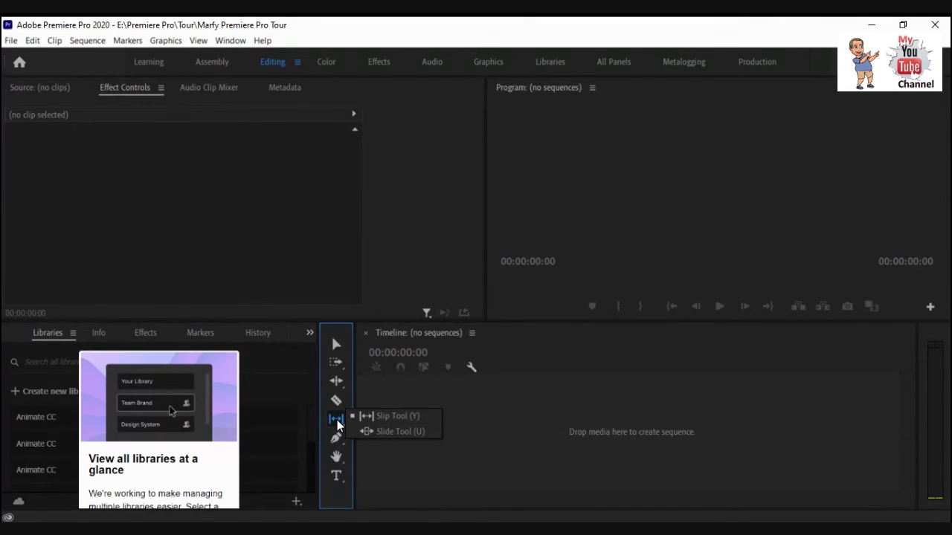
left_click(337, 402)
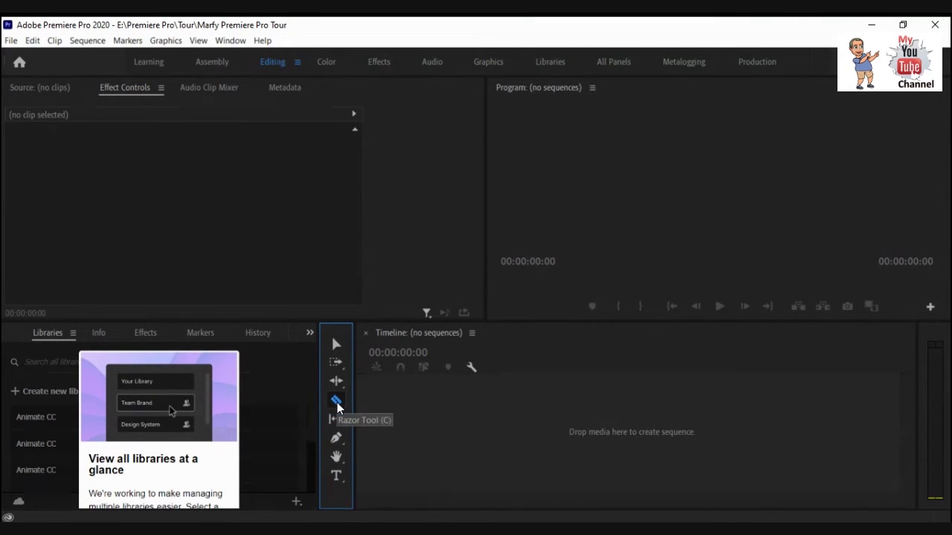
left_click(338, 383)
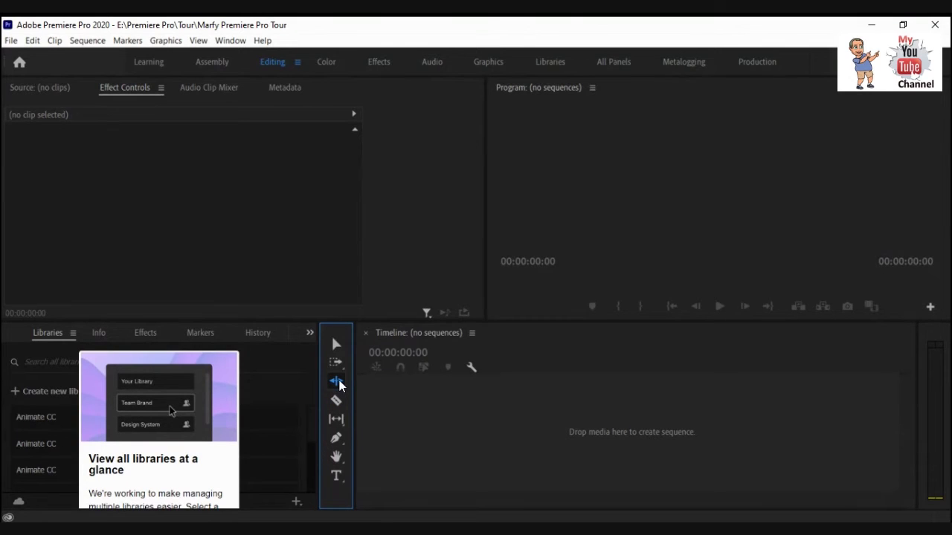
Step: Examine the Zoom tool grouped with the Hand tool and the Vertical Type tool grouped with the Type tool
left_click(335, 440)
left_click(336, 458)
left_click(336, 459)
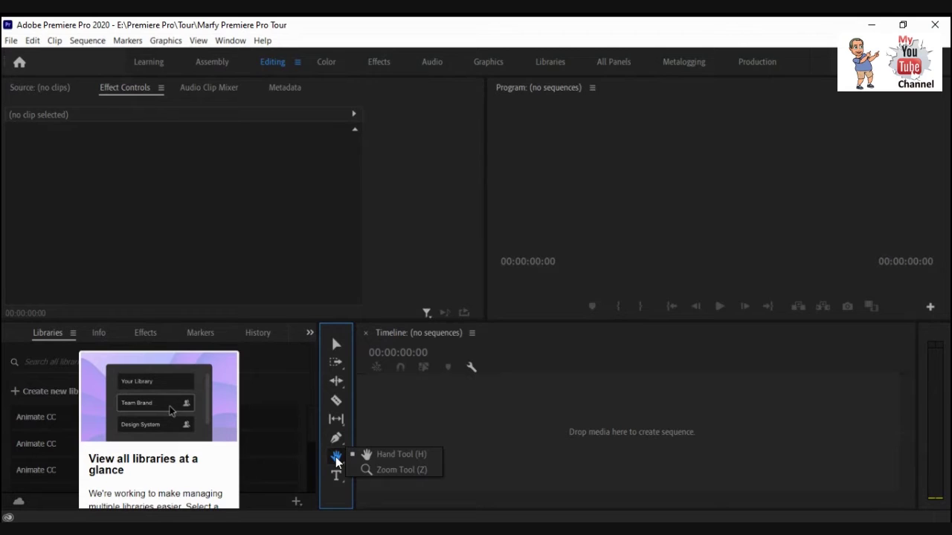
left_click(336, 480)
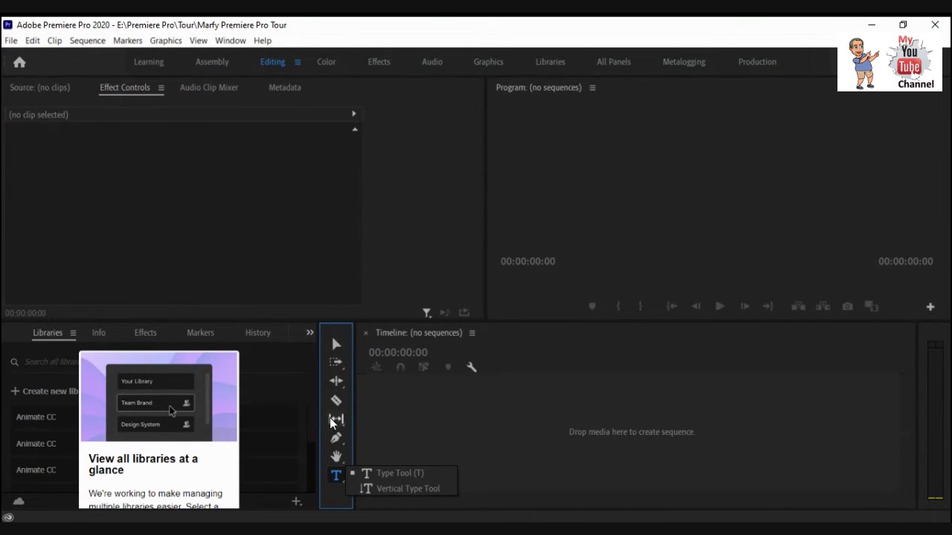
Step: Reactivate the Selection tool and look through the File commands for opening, saving and importing
left_click(336, 344)
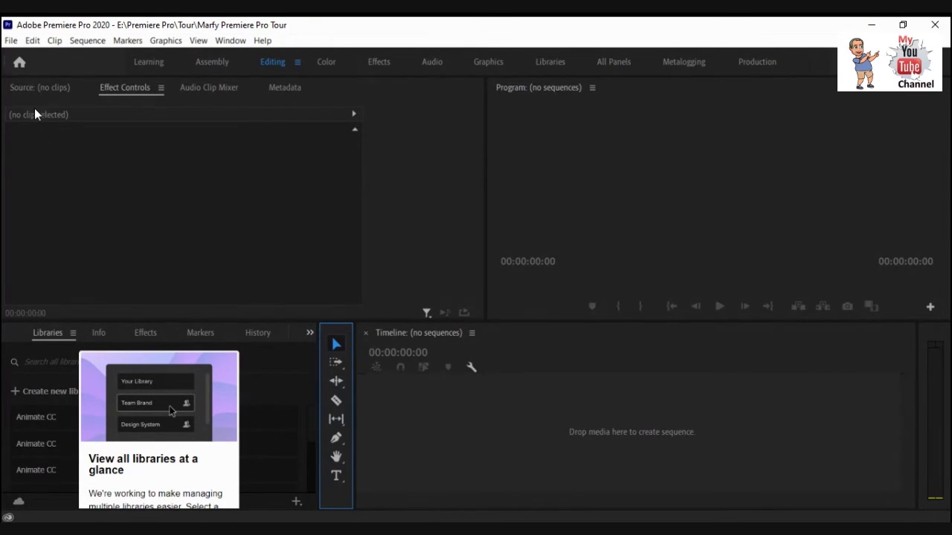
left_click(13, 43)
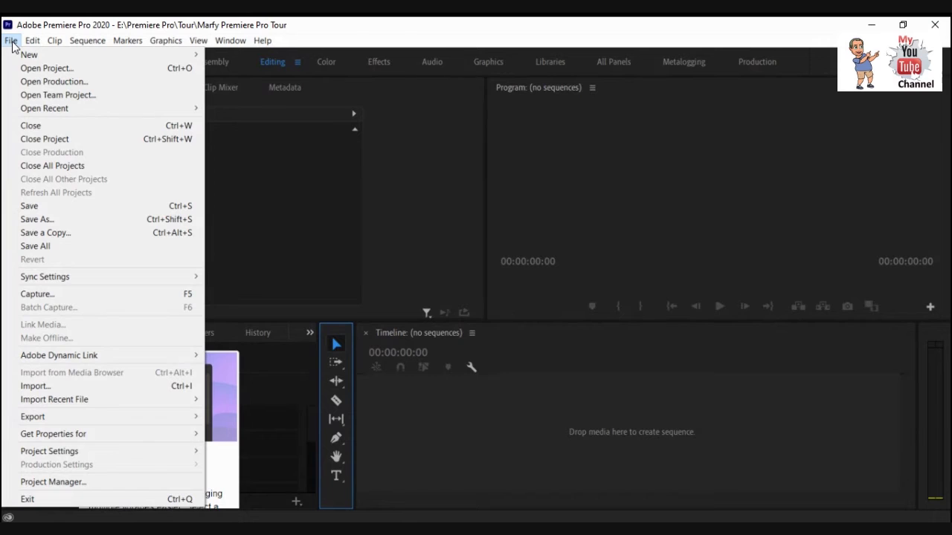
mouse_move(54, 400)
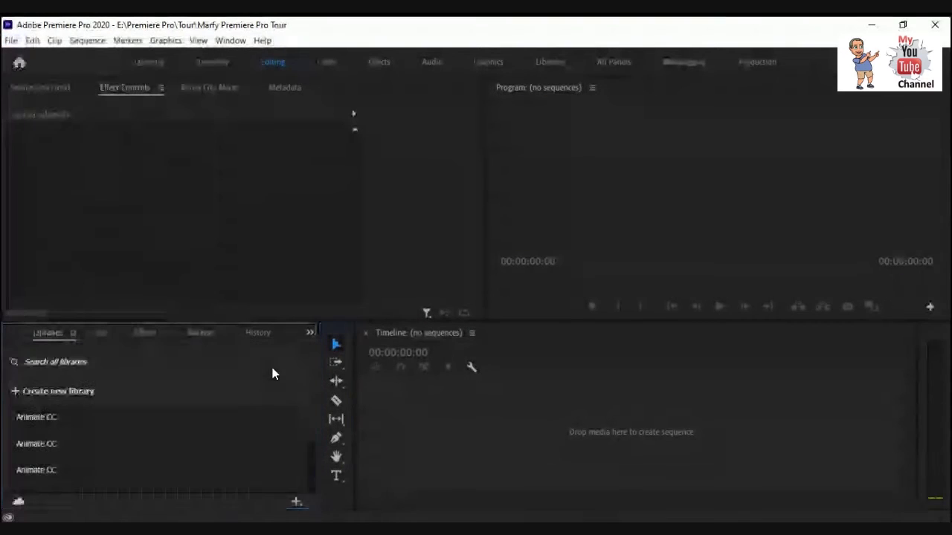
Step: Look inside the first Animate CC library and at the Info panel
left_click(49, 334)
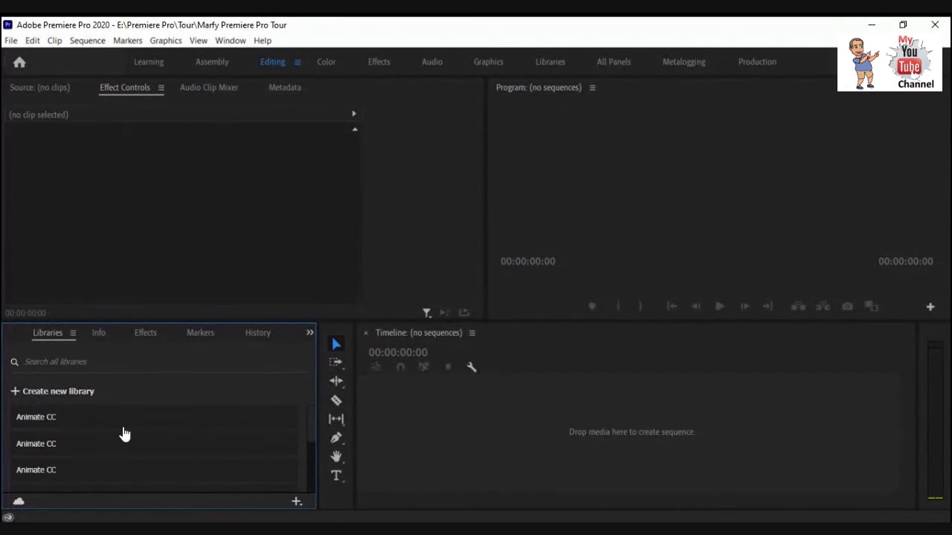
left_click(80, 417)
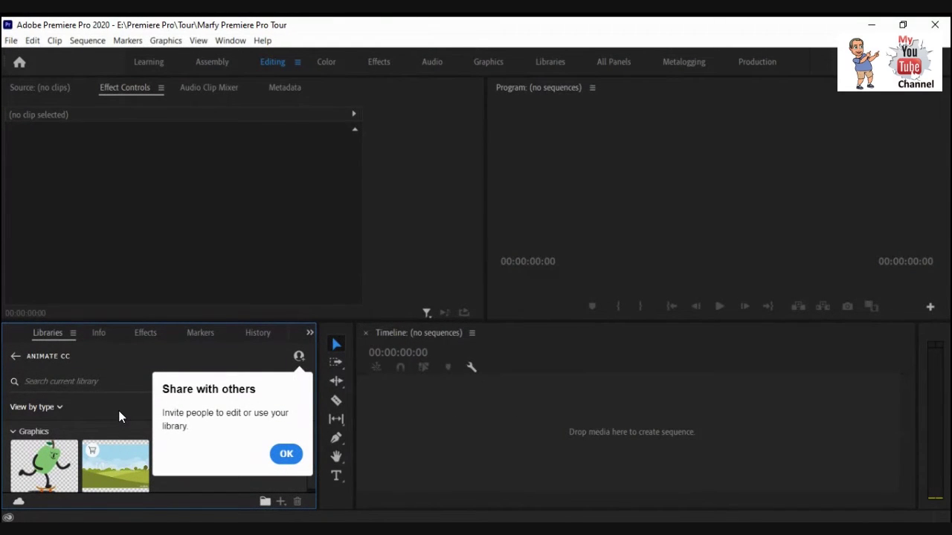
left_click(98, 332)
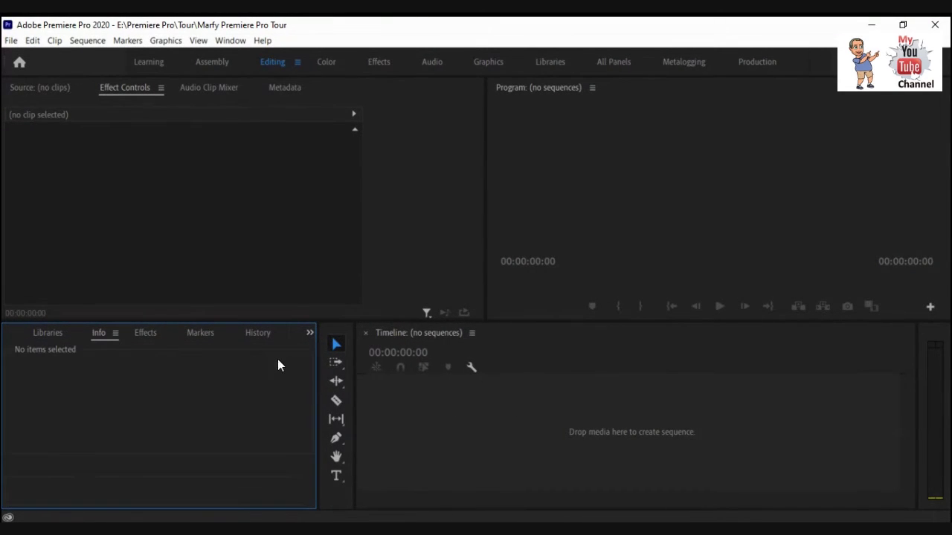
Step: Bring the Project panel to the front of its group and review the other panels available there
left_click(308, 334)
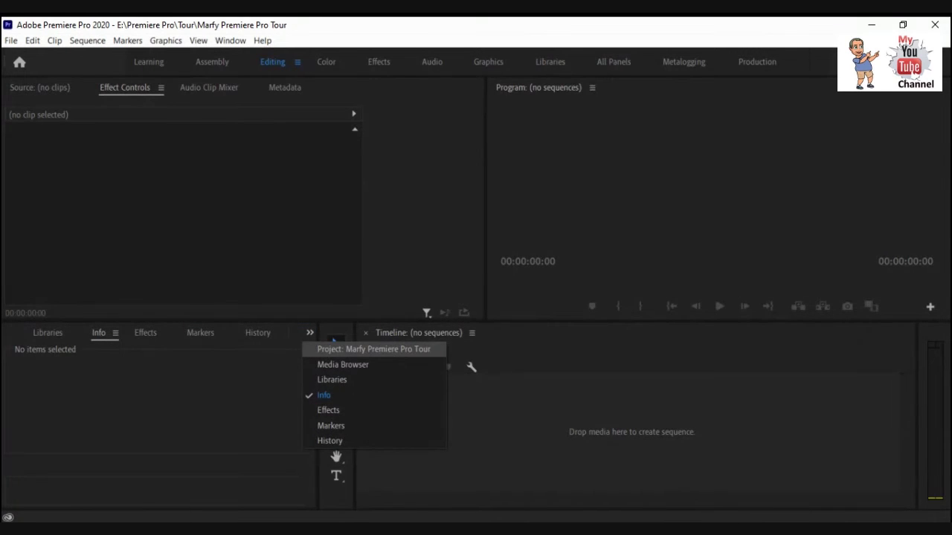
left_click(308, 345)
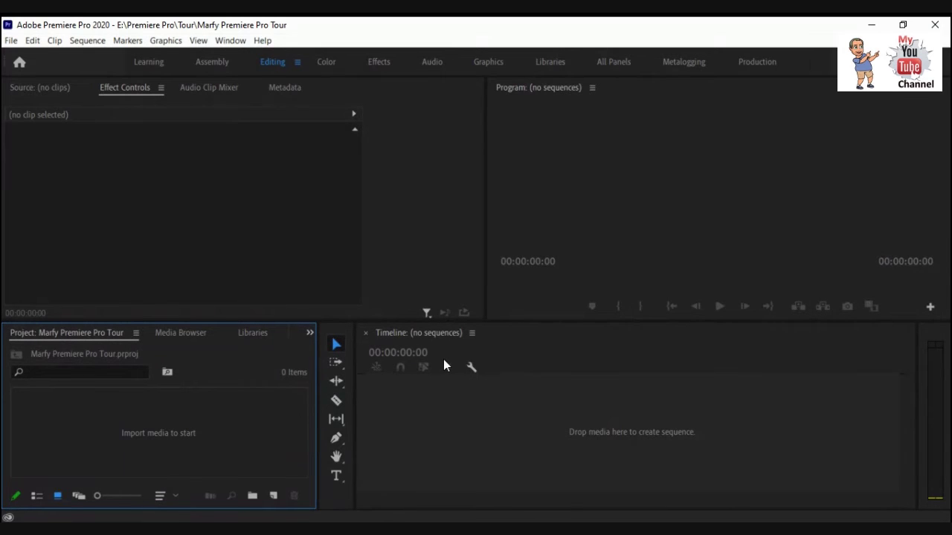
left_click(308, 334)
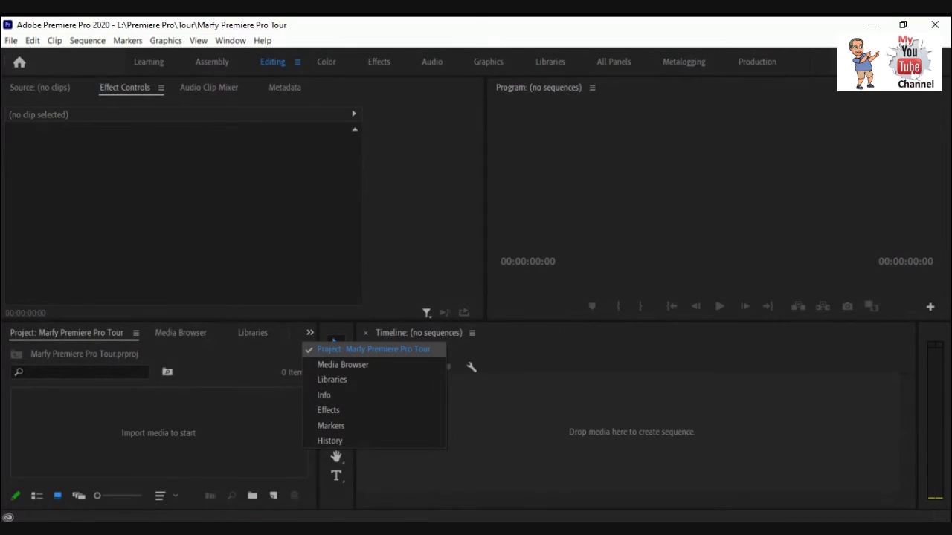
left_click(308, 332)
left_click(308, 332)
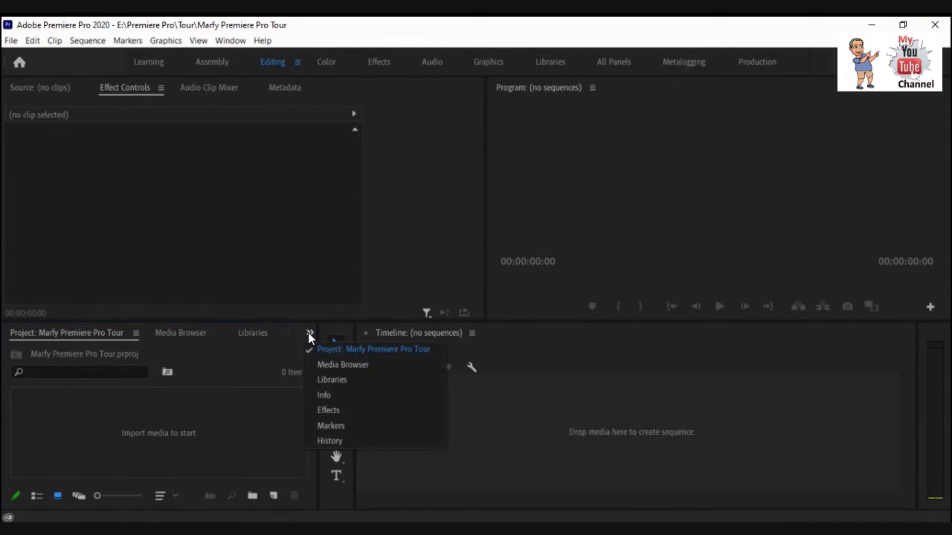
left_click(329, 349)
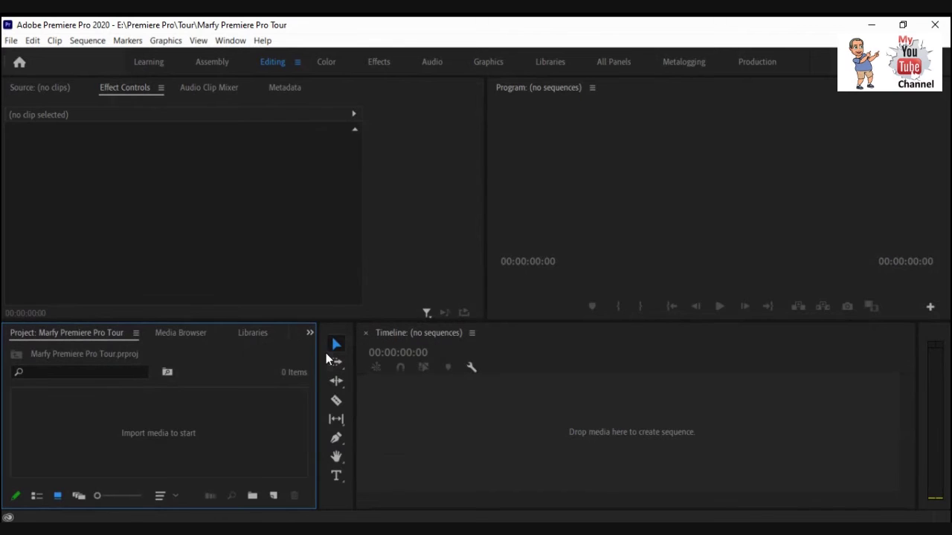
Step: Start a media import and browse to the (USE) 2020 Grad Slideshow Pictures folder inside 2020 Slideshow
double_click(209, 436)
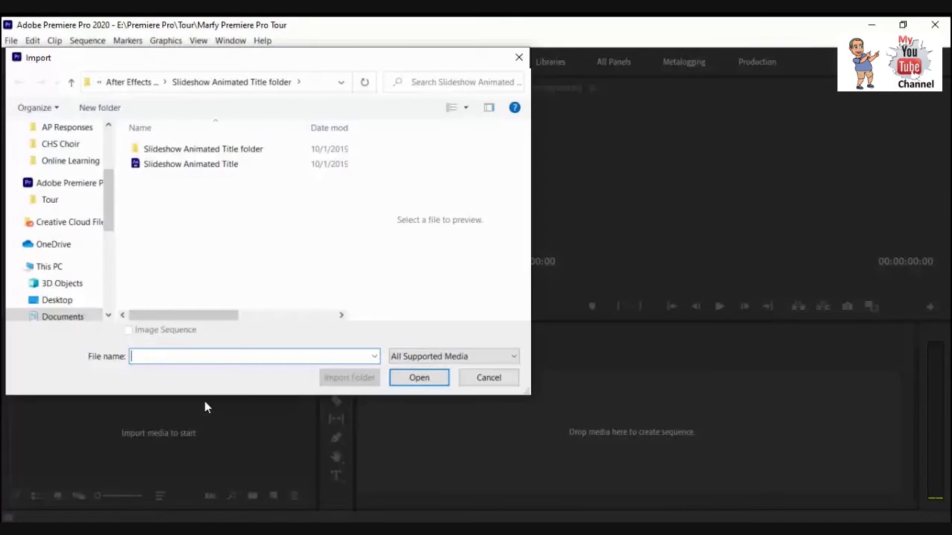
scroll(63, 216, "up", 2)
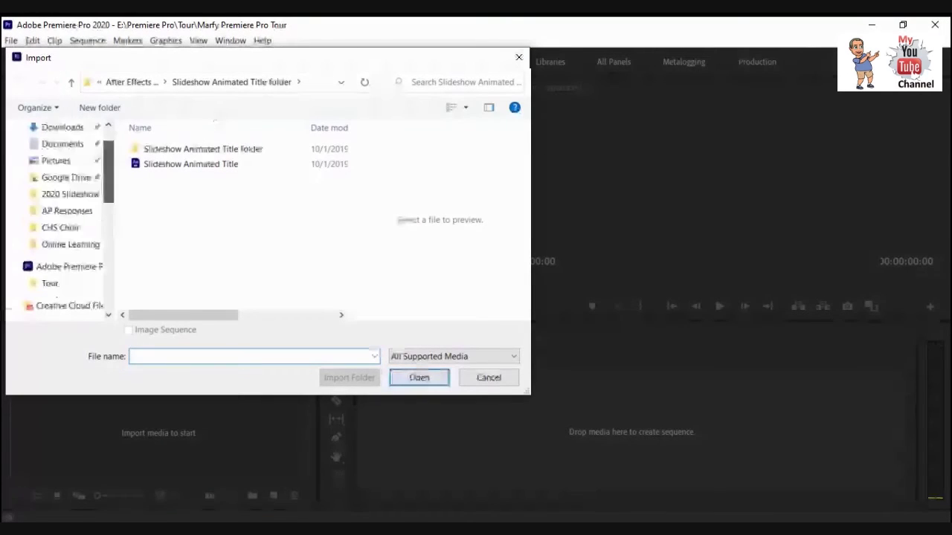
left_click(70, 195)
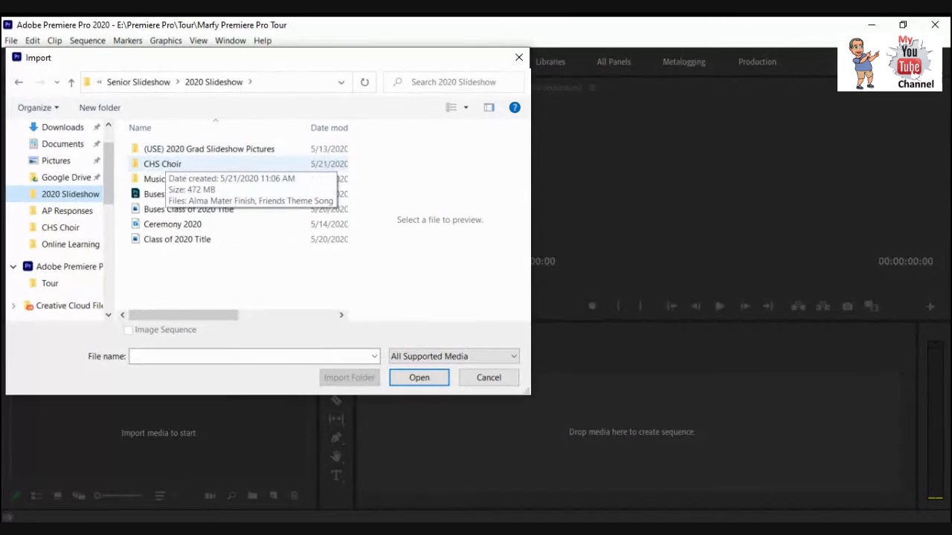
double_click(209, 149)
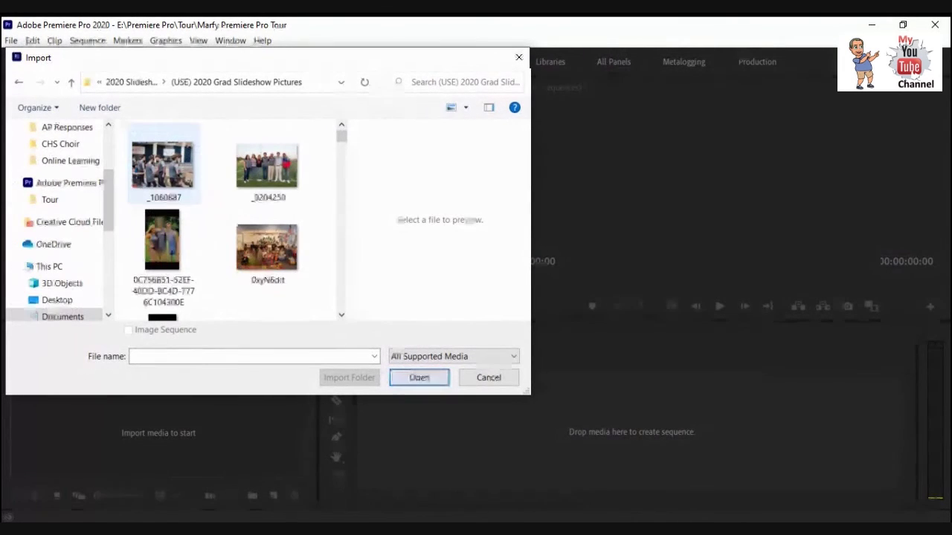
Step: Import the range of pictures from _1060887 through Cheerleaders into the project
left_click(164, 165)
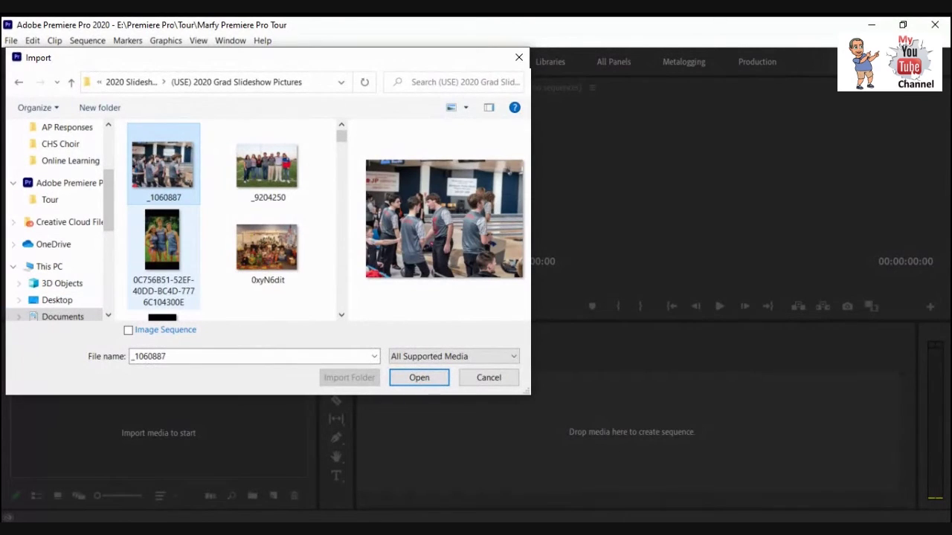
scroll(163, 275, "down", 1)
scroll(268, 171, "down", 5)
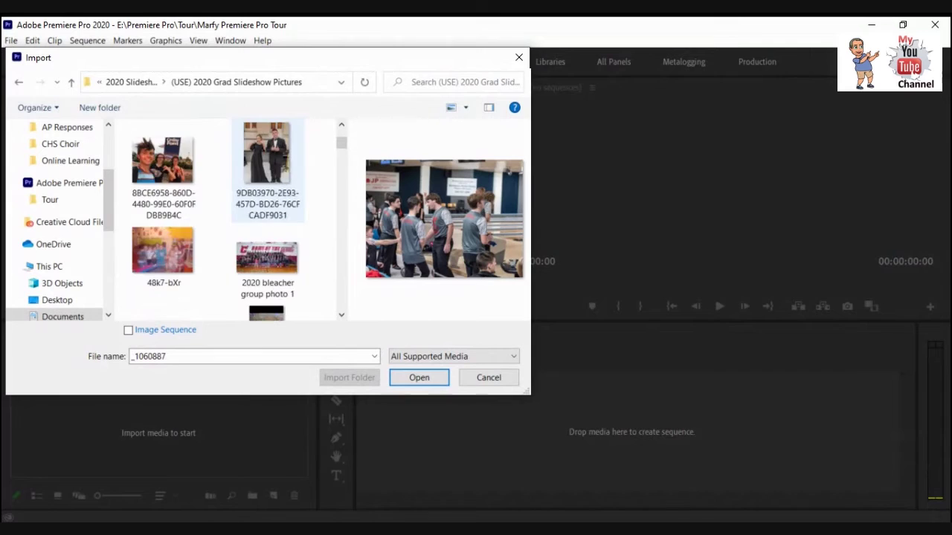
scroll(267, 171, "up", 5)
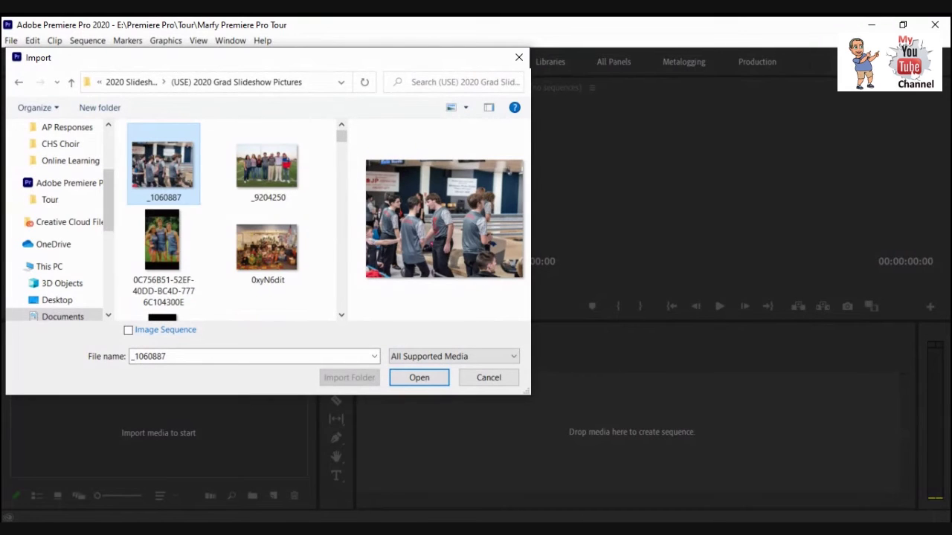
scroll(268, 186, "down", 8)
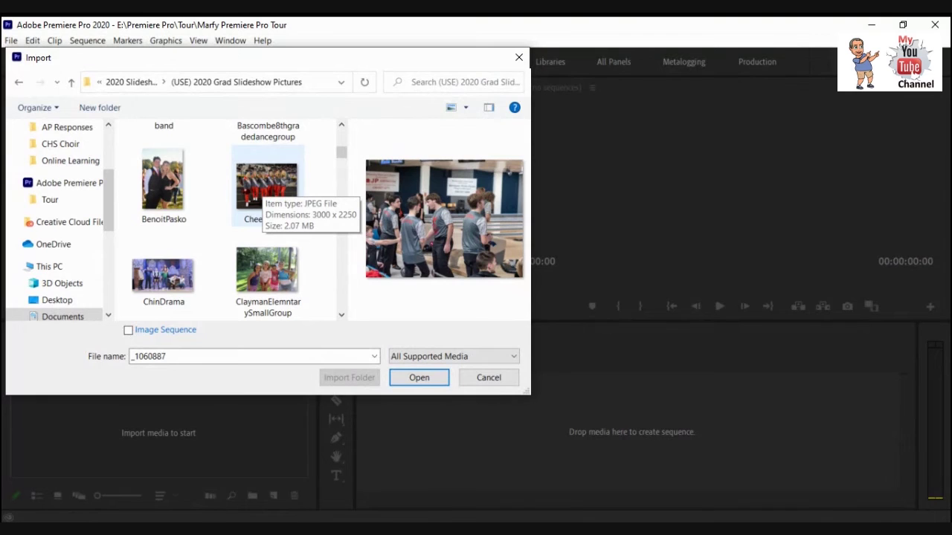
left_click(266, 186, "shift")
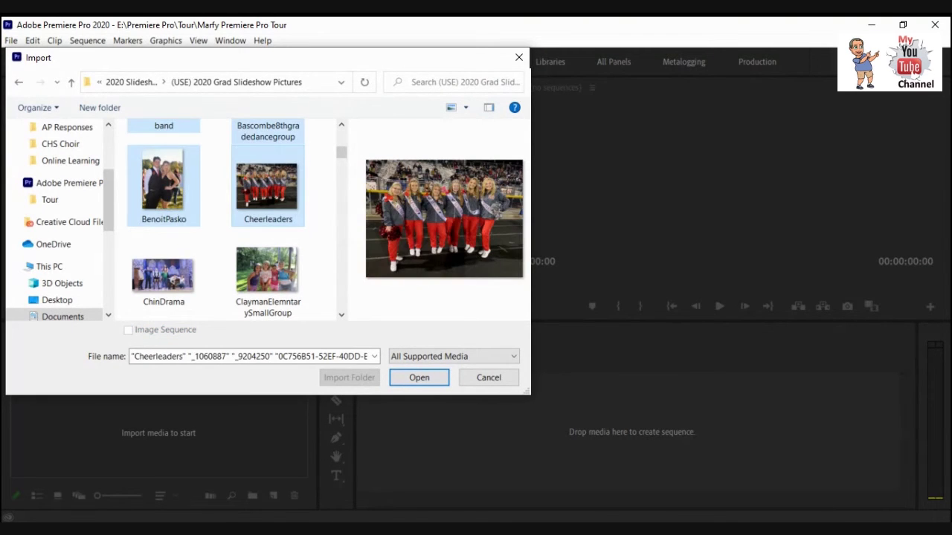
scroll(230, 220, "up", 6)
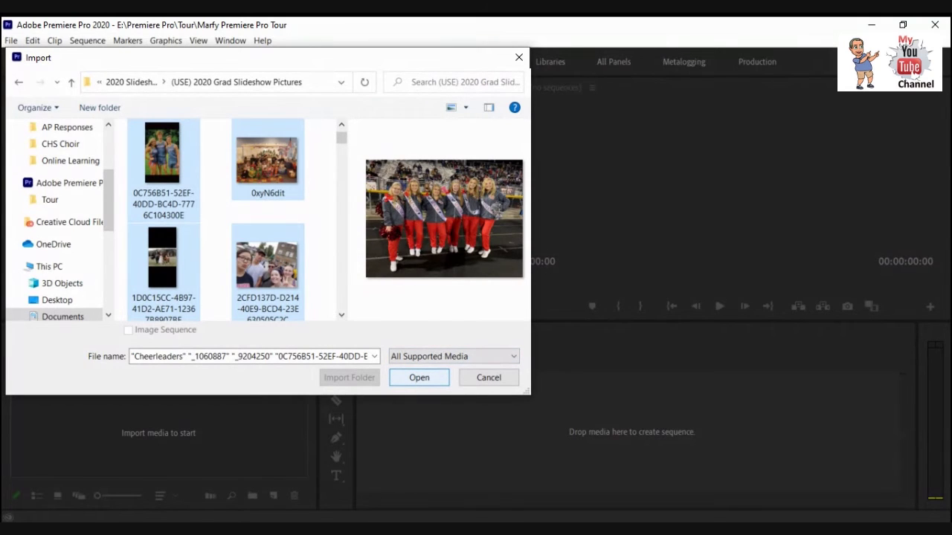
left_click(419, 377)
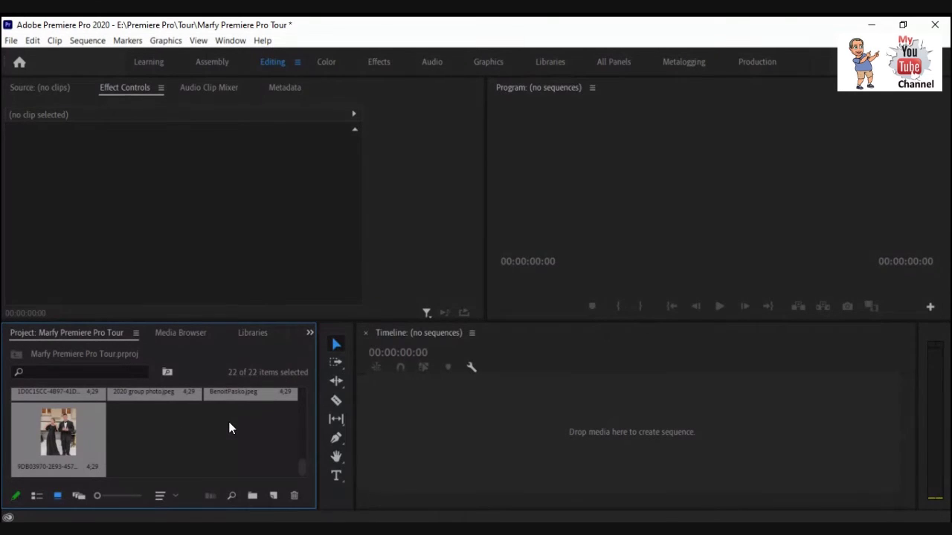
Step: Create a bin named Still Photos in the project, leaving the first photo's name unedited
scroll(216, 416, "up", 5)
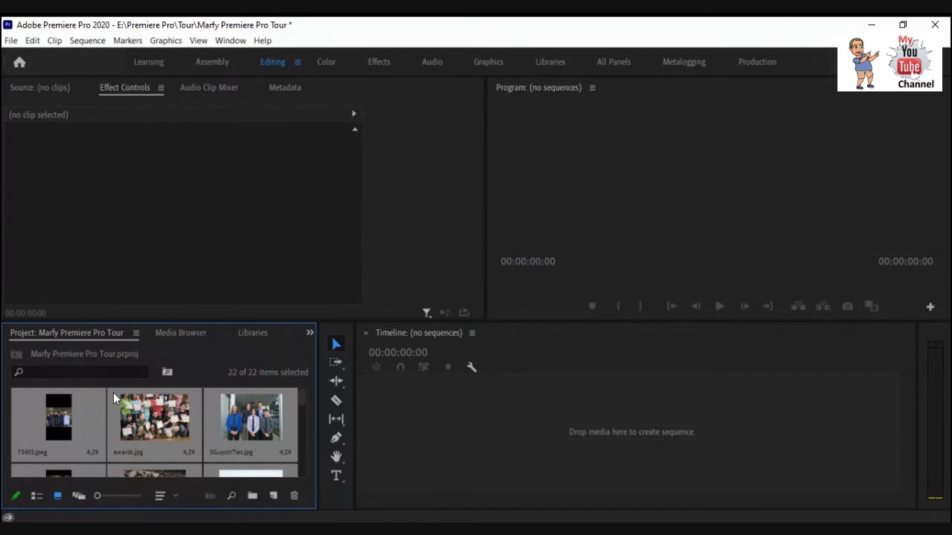
left_click(252, 496)
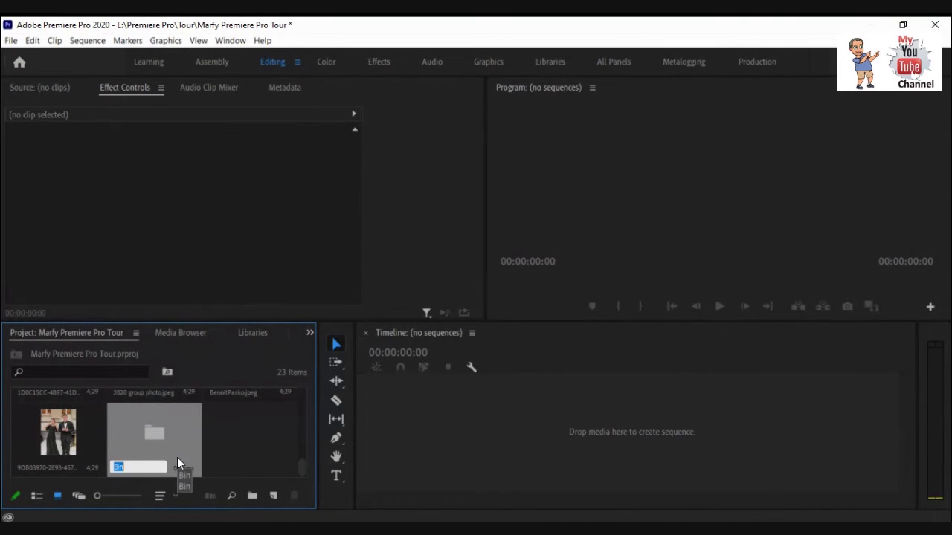
type("Still Photos")
key("Tab")
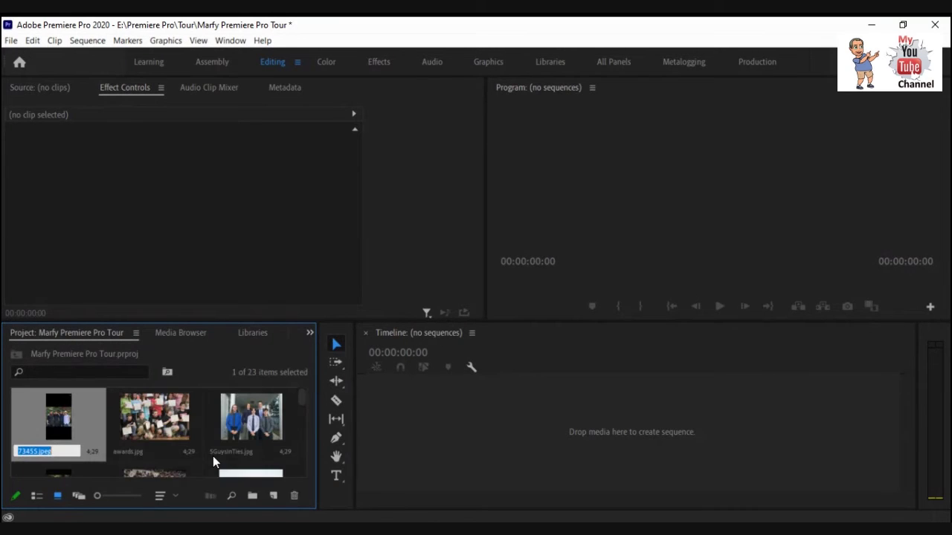
key("Escape")
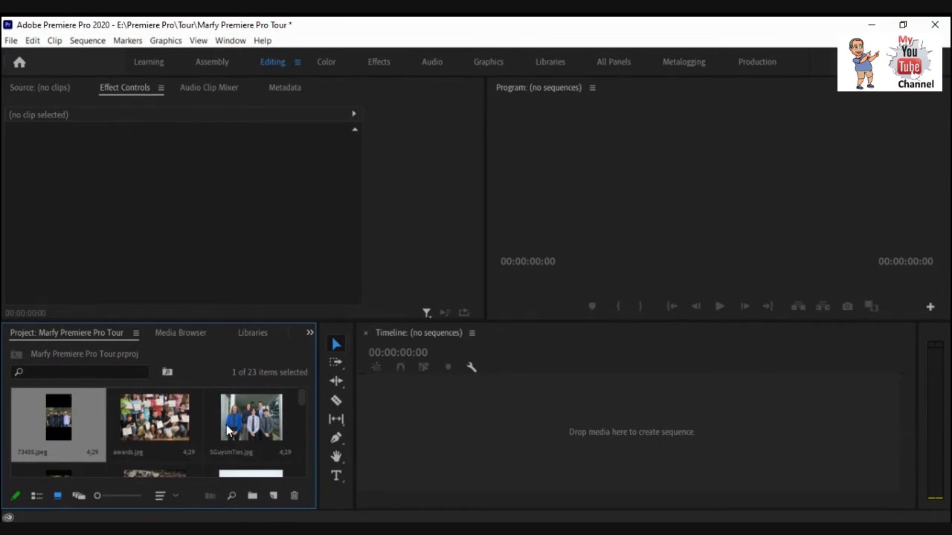
Step: Select all the imported photos and move them into the Still Photos bin
scroll(226, 428, "down", 5)
scroll(225, 425, "up", 5)
scroll(73, 433, "down", 4)
scroll(73, 439, "down", 1)
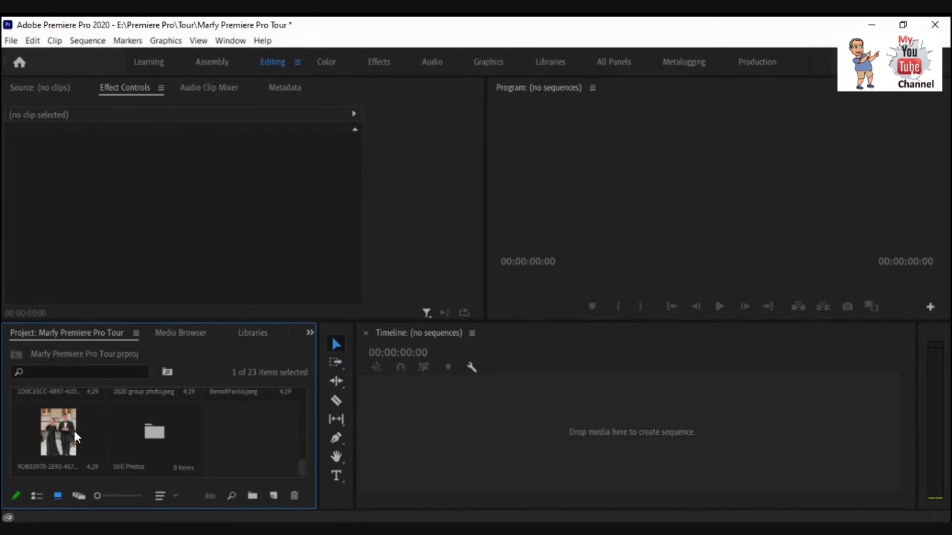
left_click(74, 430, "shift")
left_click_drag(74, 433, 160, 436)
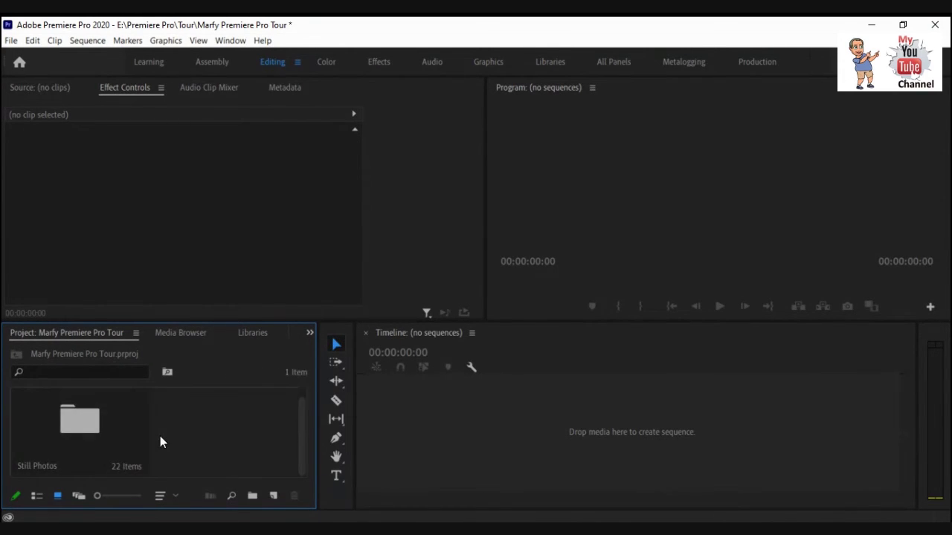
Step: Look inside the Still Photos bin, and return to the project's top level
left_click(73, 424)
double_click(73, 425)
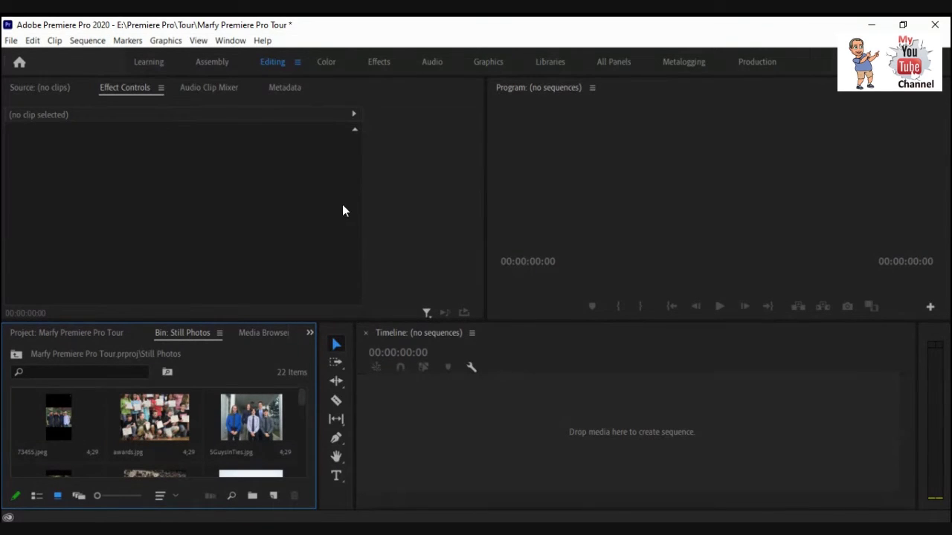
left_click(87, 332)
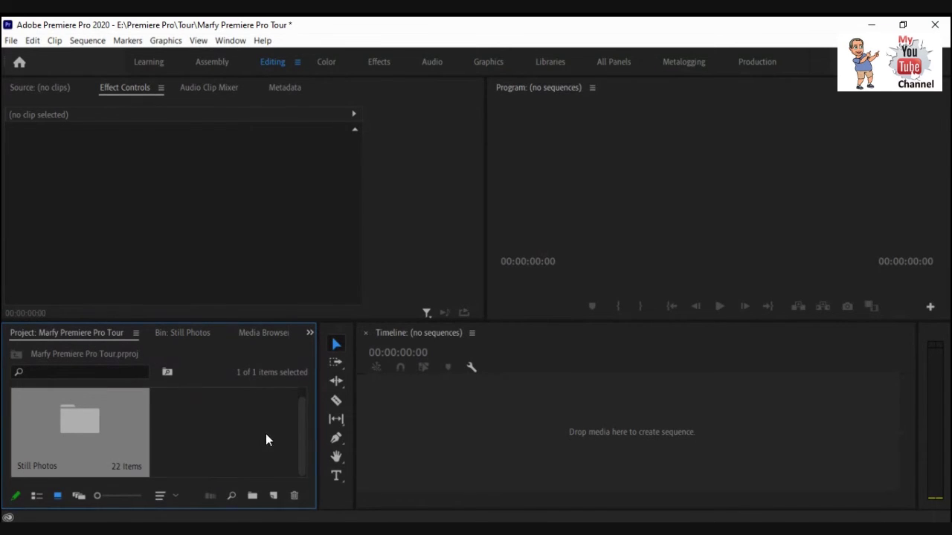
Step: Try adding a new bin inside Still Photos, delete it, and return to the project's top level
left_click(265, 481)
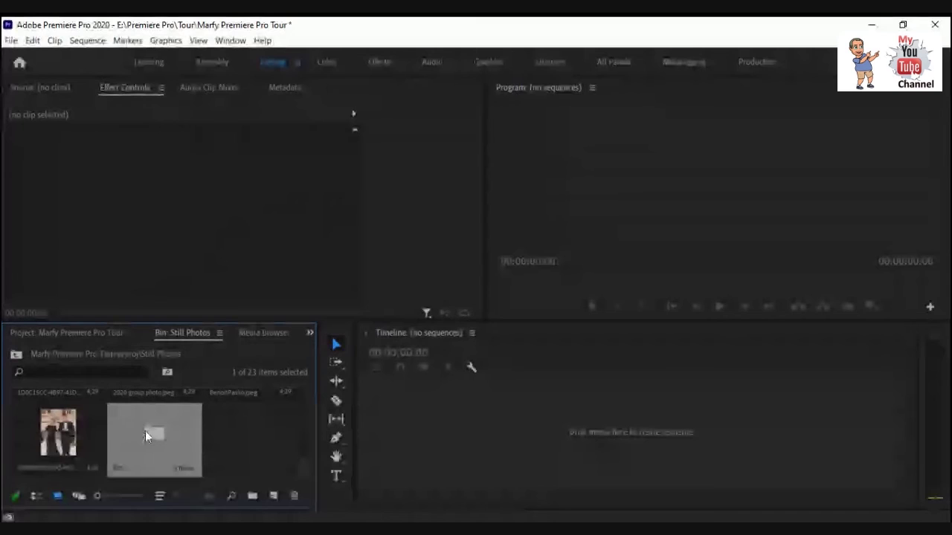
left_click(294, 496)
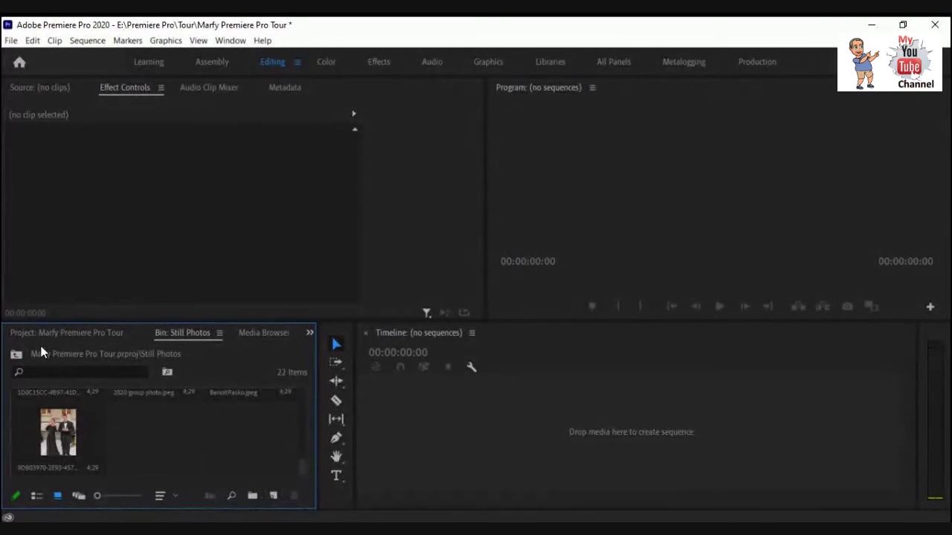
left_click(16, 354)
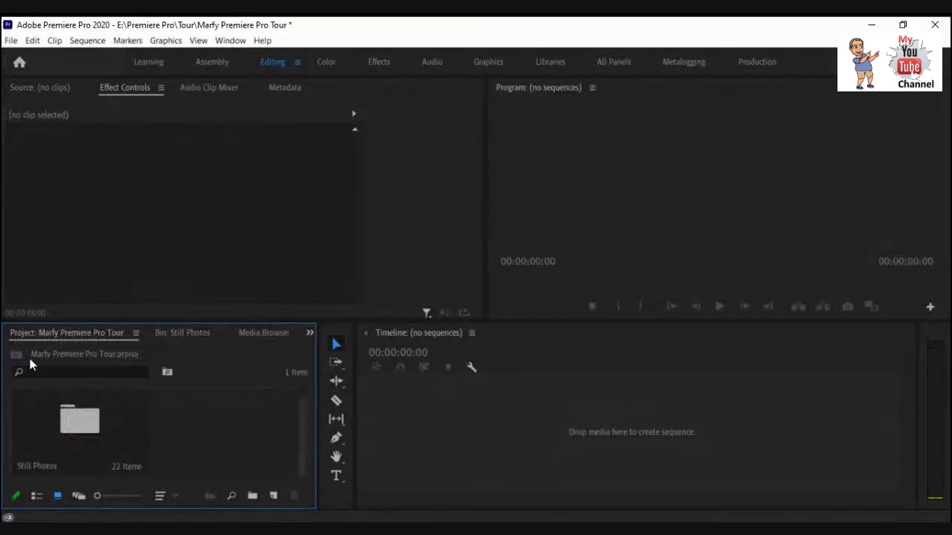
Step: Create a second bin named Video at the project's top level, beside Still Photos
left_click(252, 496)
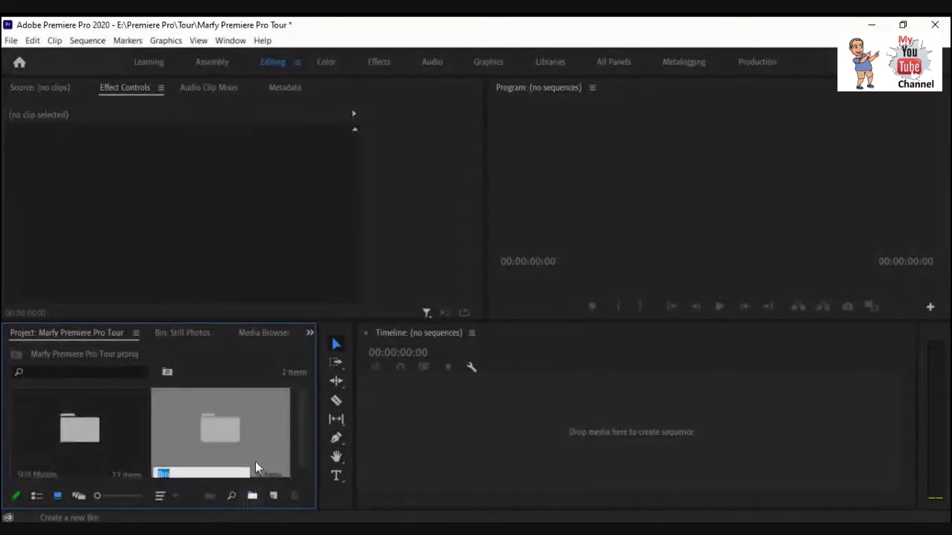
type("Video")
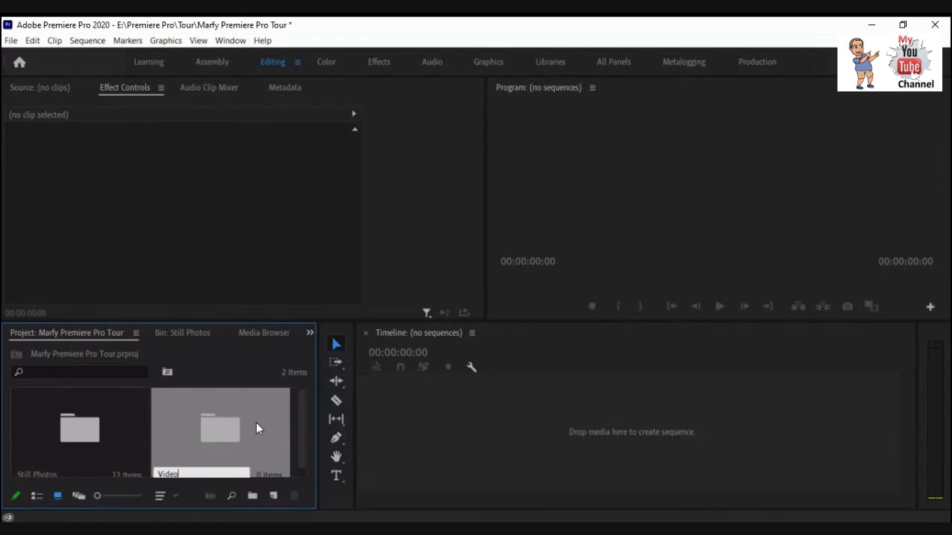
key("Tab")
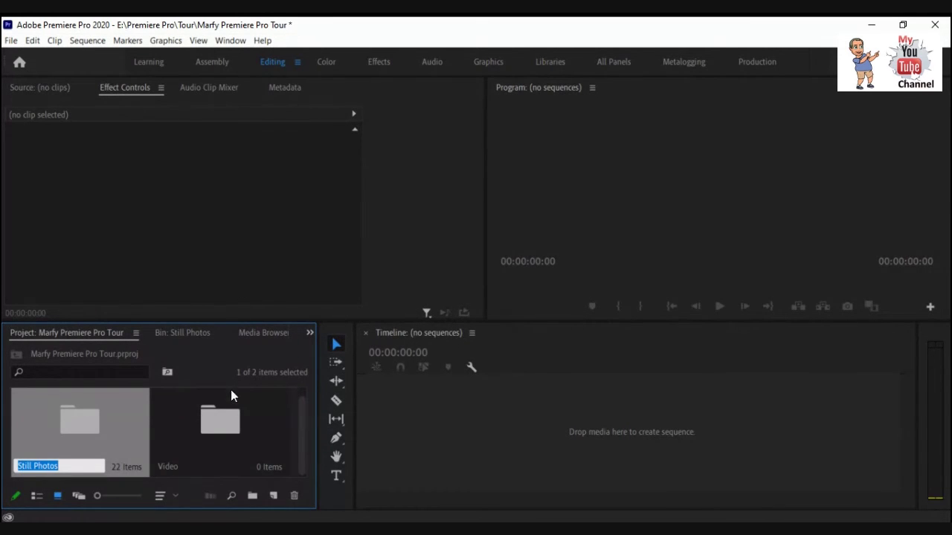
key("Return")
Step: Import the Alma Mater Finish video from the CHS Choir folder into the Video bin
double_click(228, 429)
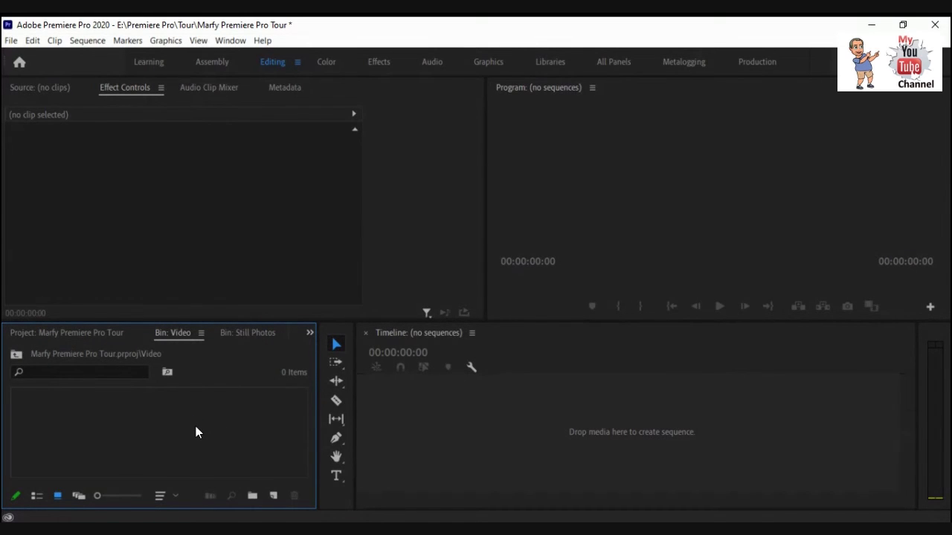
double_click(196, 429)
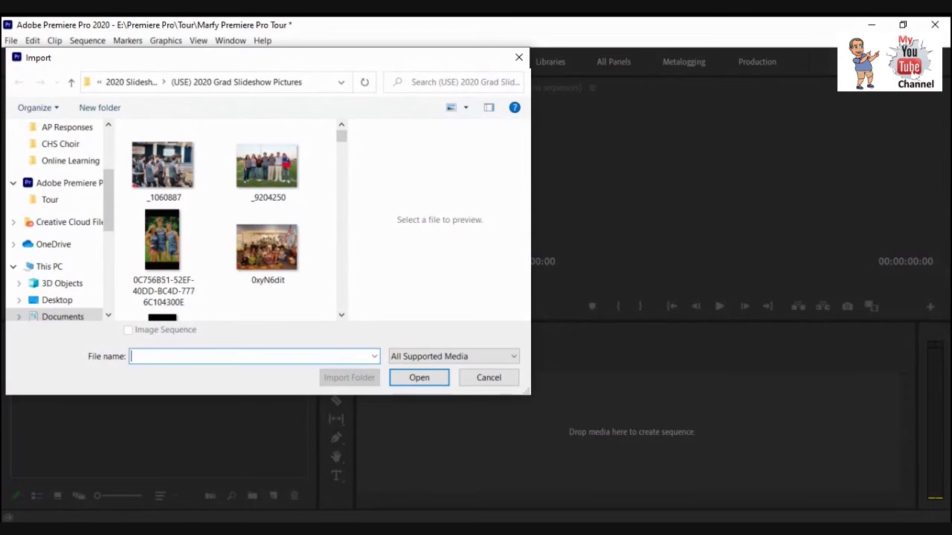
left_click(131, 82)
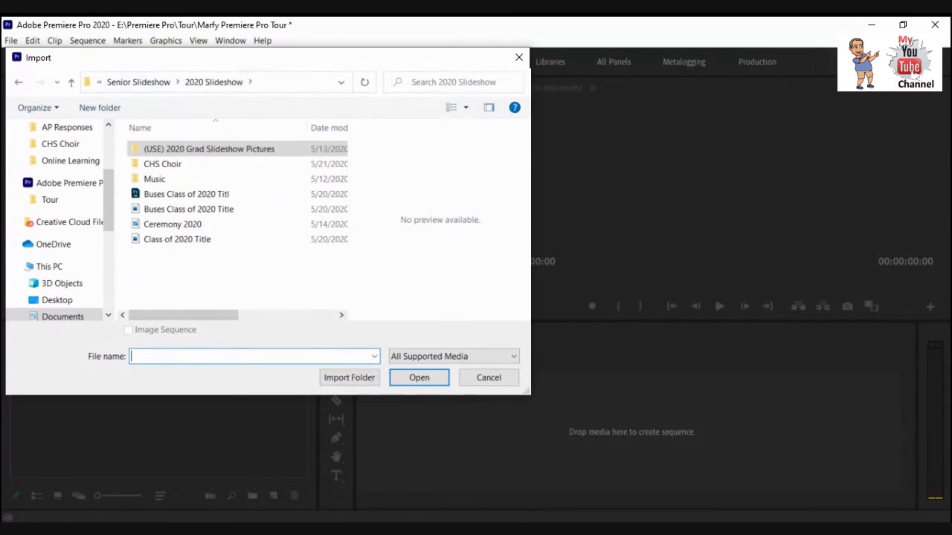
double_click(158, 164)
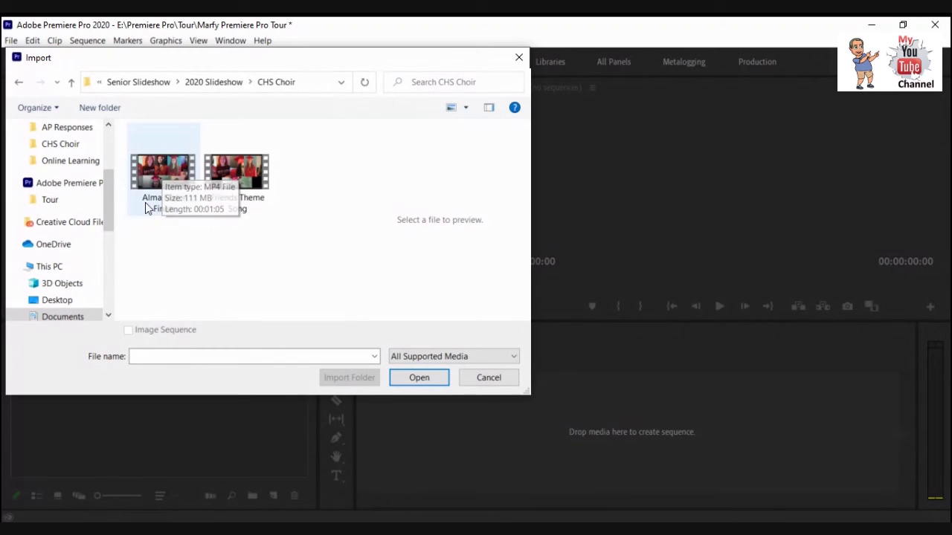
left_click(163, 195)
left_click(419, 381)
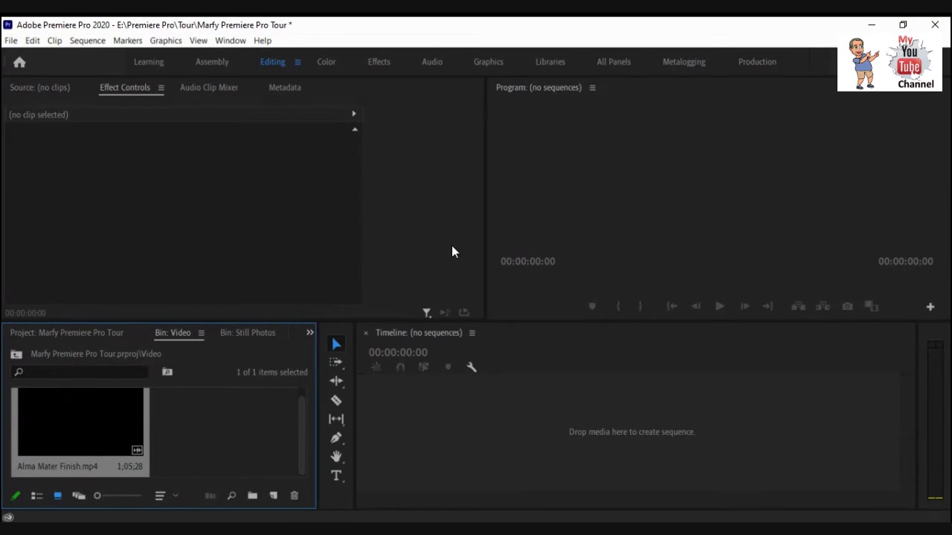
Step: Switch between the project's top level and the Video and Still Photos bins, and reopen the Video bin
left_click(16, 354)
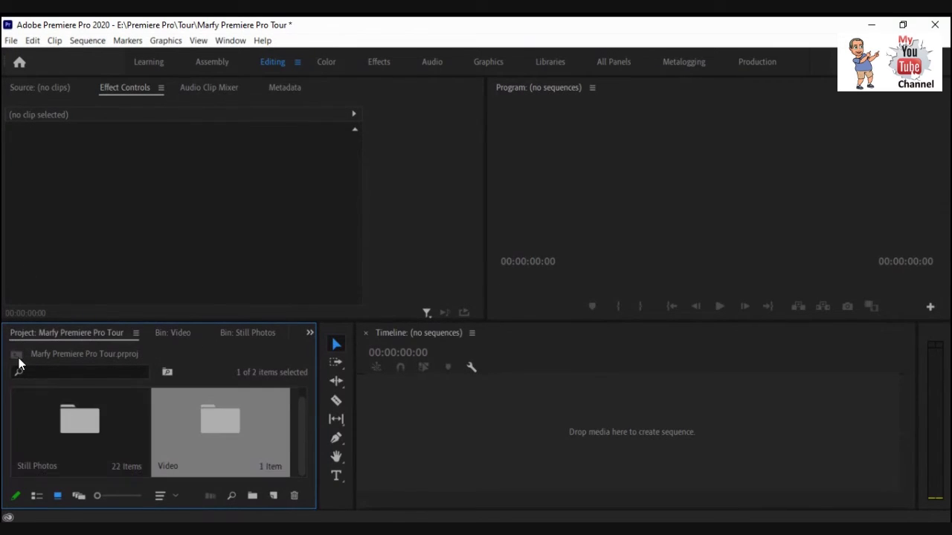
left_click(82, 413)
left_click(195, 425)
left_click(117, 423)
left_click(164, 429)
left_click(167, 335)
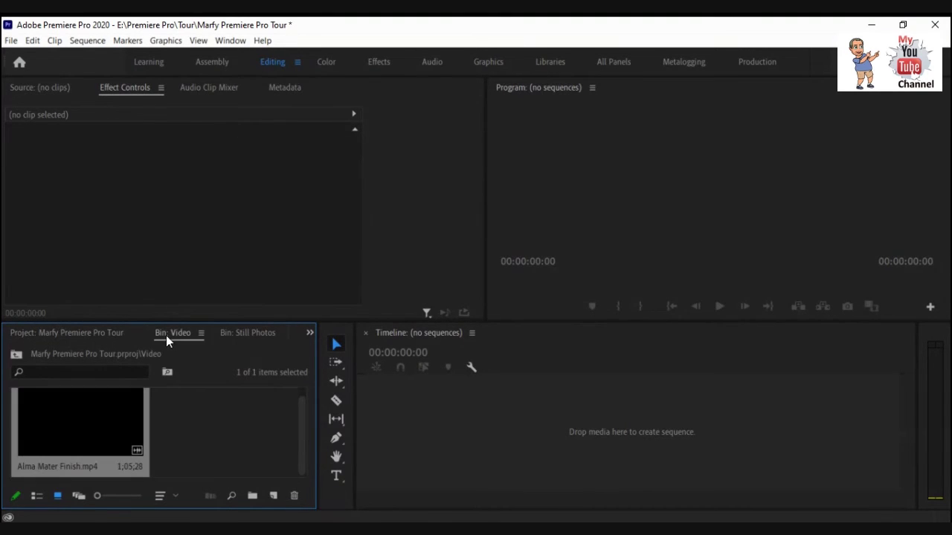
left_click(231, 336)
left_click_drag(275, 339, 287, 337)
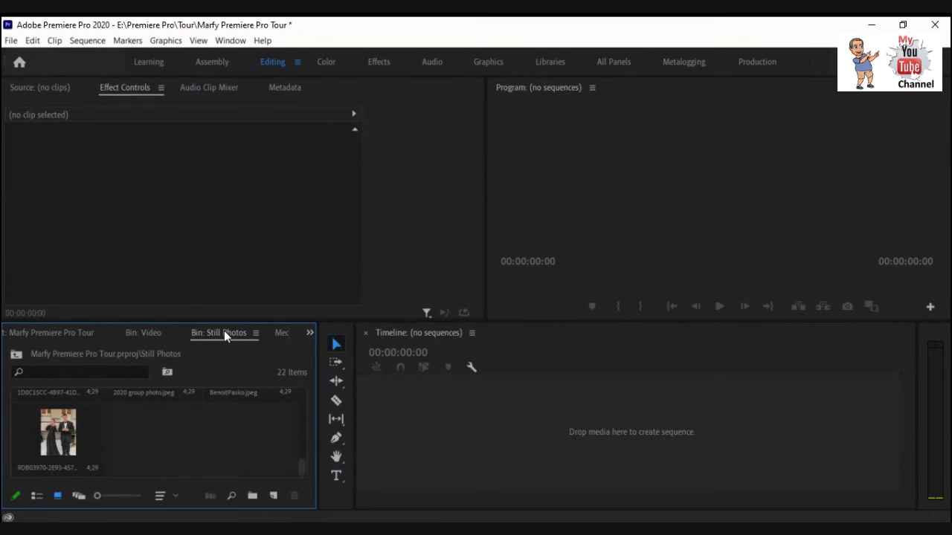
left_click(43, 333)
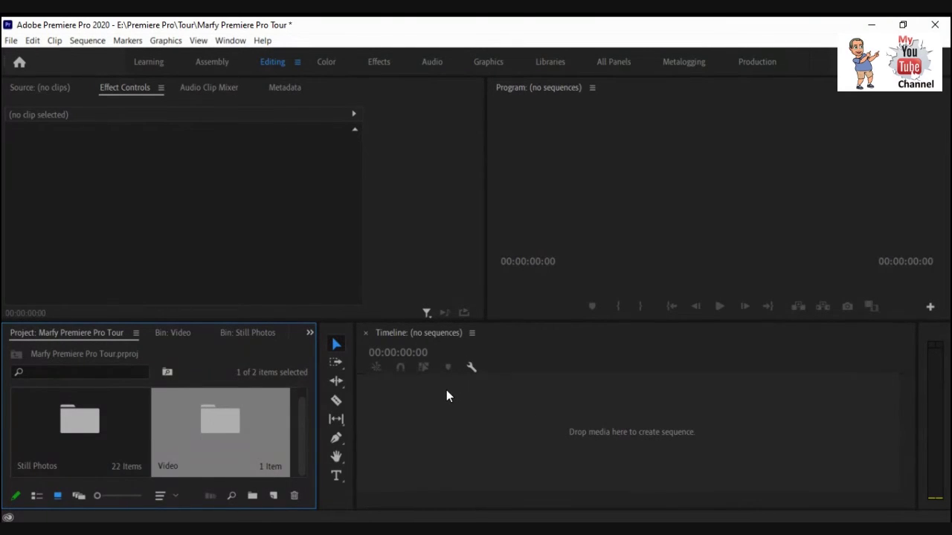
double_click(222, 429)
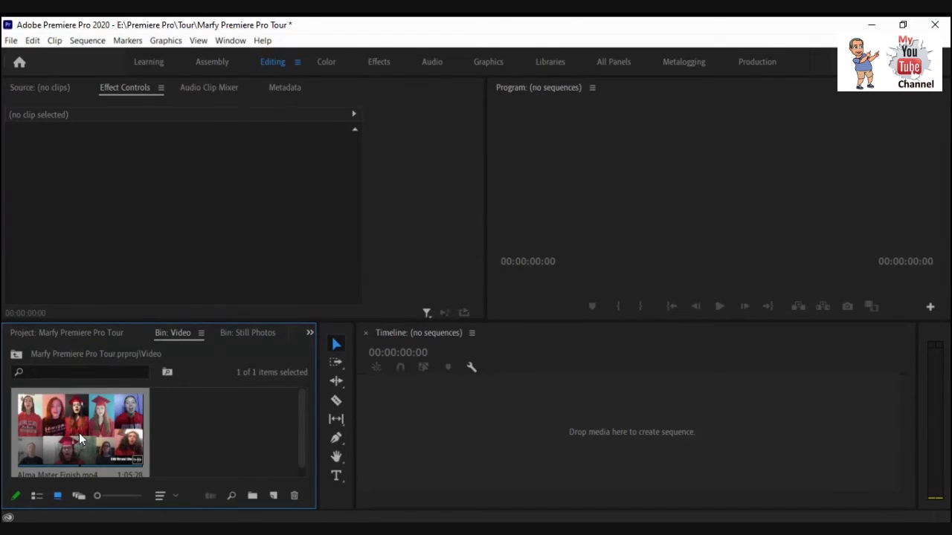
Step: Create a sequence from the Alma Mater Finish video, and expand and collapse its V1 and A1 tracks
left_click_drag(79, 432, 418, 424)
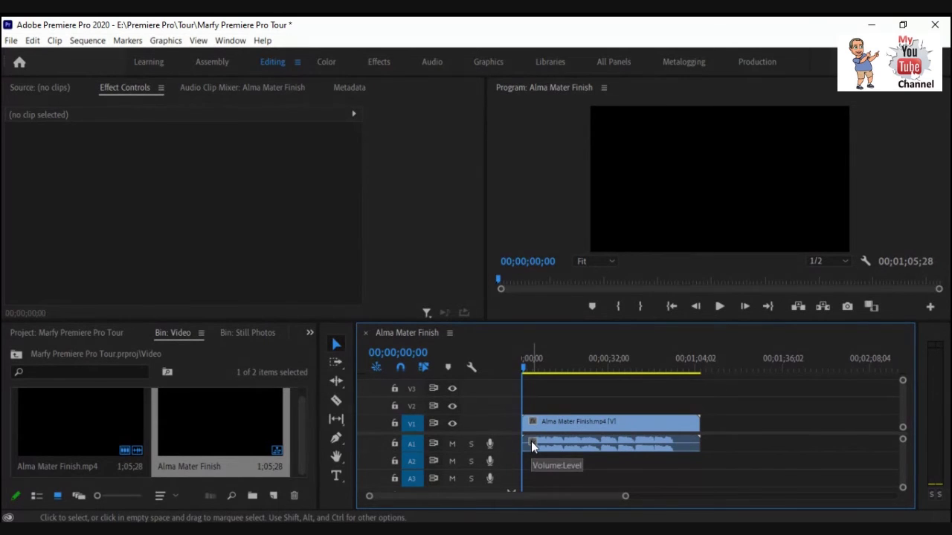
double_click(480, 425)
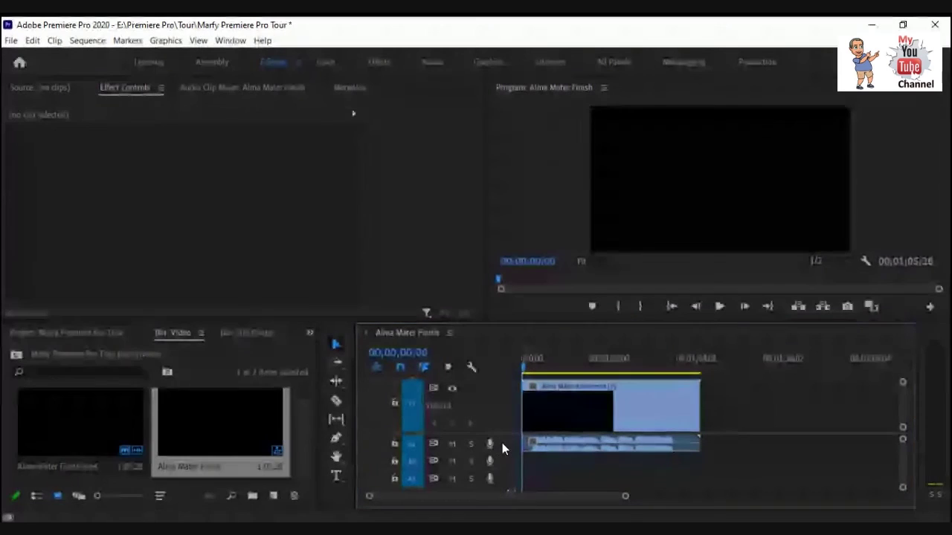
double_click(502, 442)
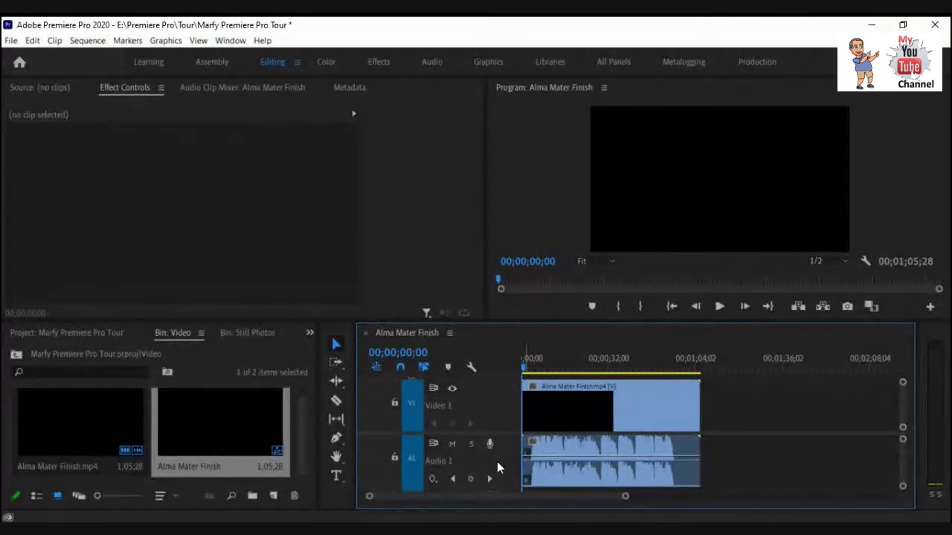
double_click(497, 462)
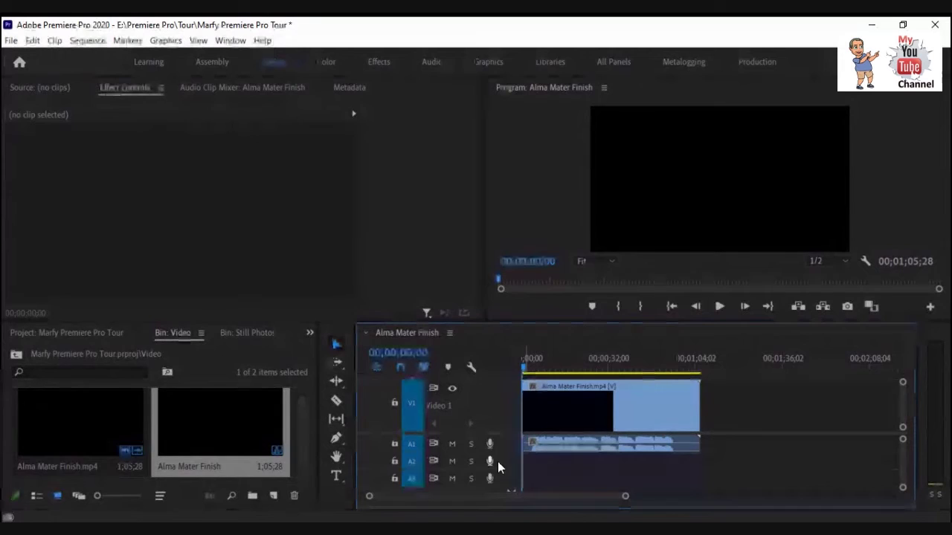
double_click(498, 413)
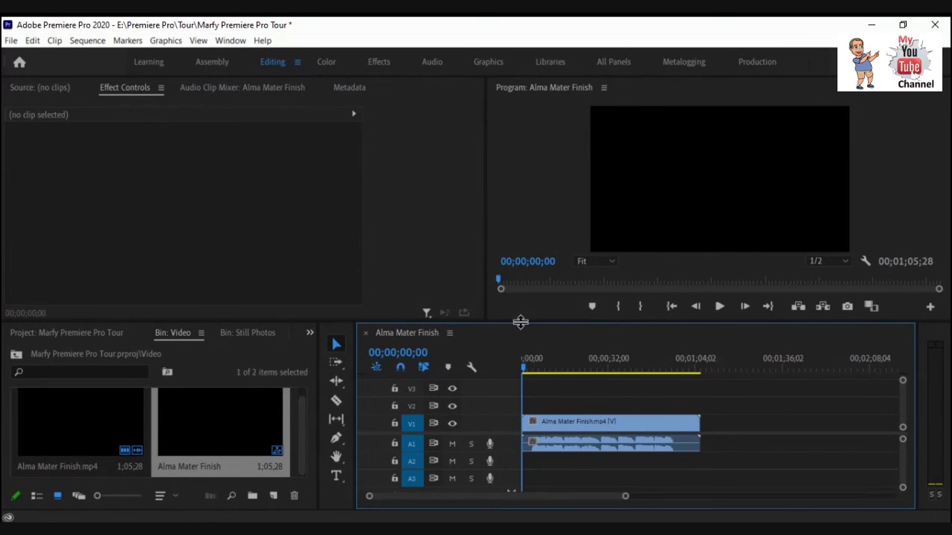
Step: Make the Program monitor slightly taller, play the sequence, and stop playback at about 00;00;48;26
mouse_move(521, 322)
left_mouse_down()
mouse_move(513, 264)
mouse_move(512, 376)
mouse_move(507, 332)
left_mouse_up()
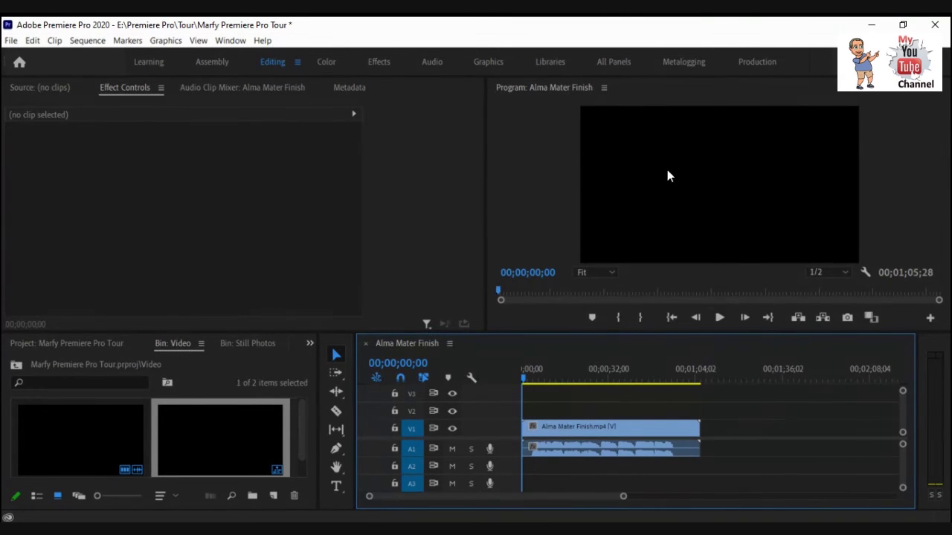
left_click(719, 318)
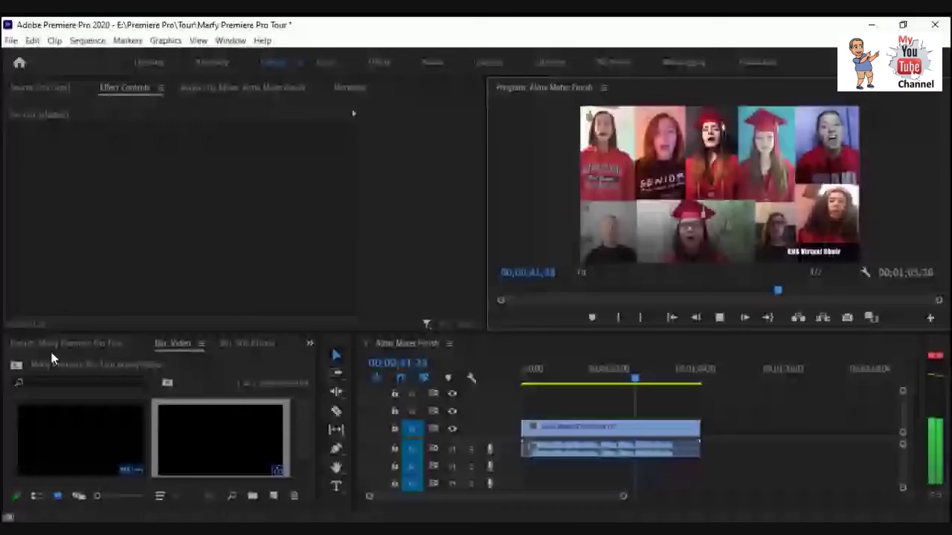
key("space")
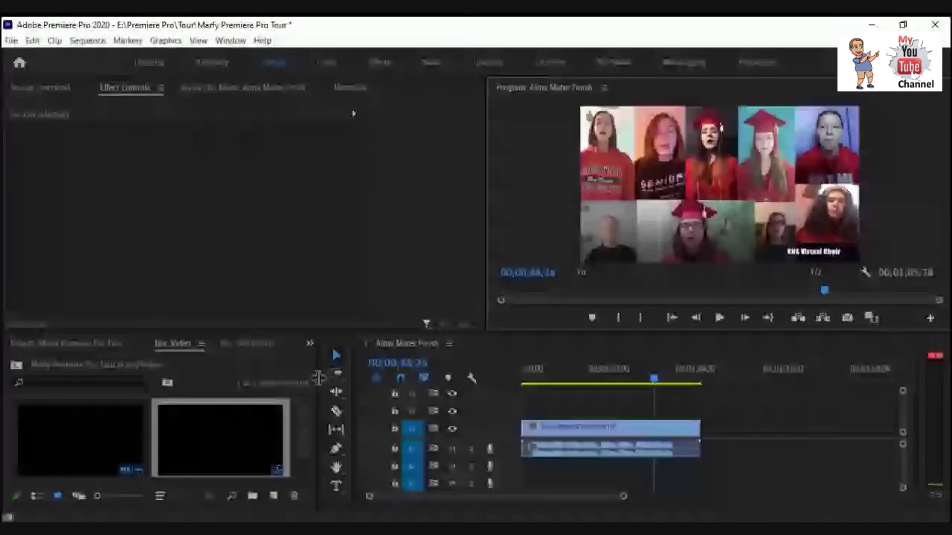
Step: Split the Alma Mater Finish clip with the Razor tool at about 29 seconds and 42 seconds
left_click(334, 411)
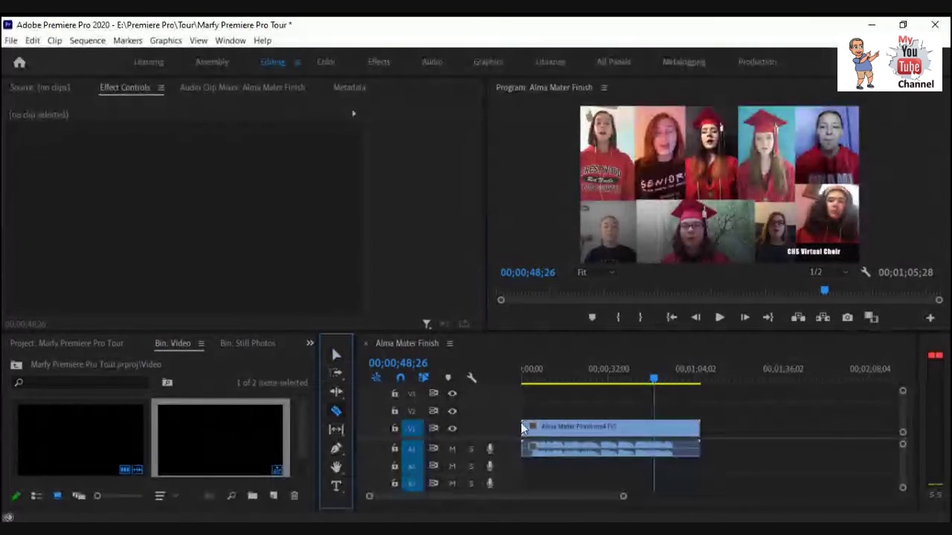
left_click(601, 424)
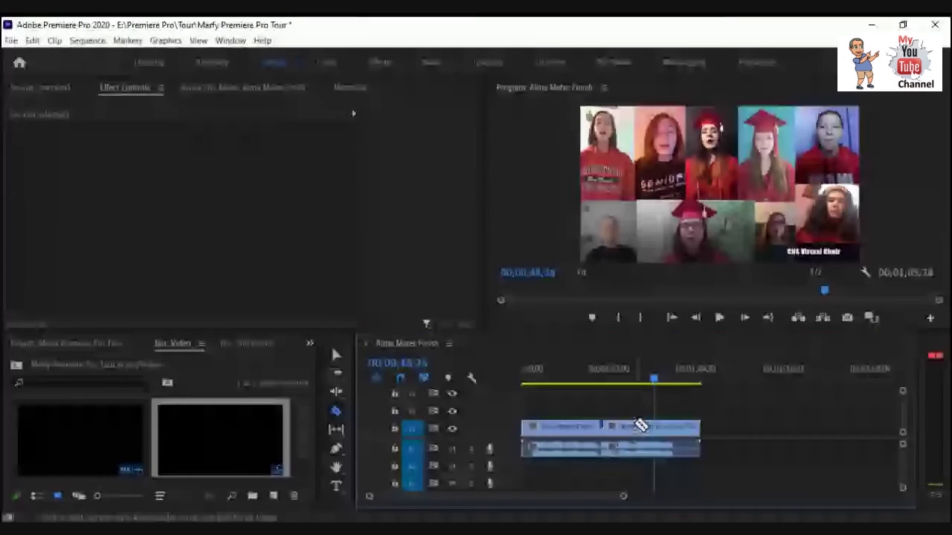
left_click(639, 426)
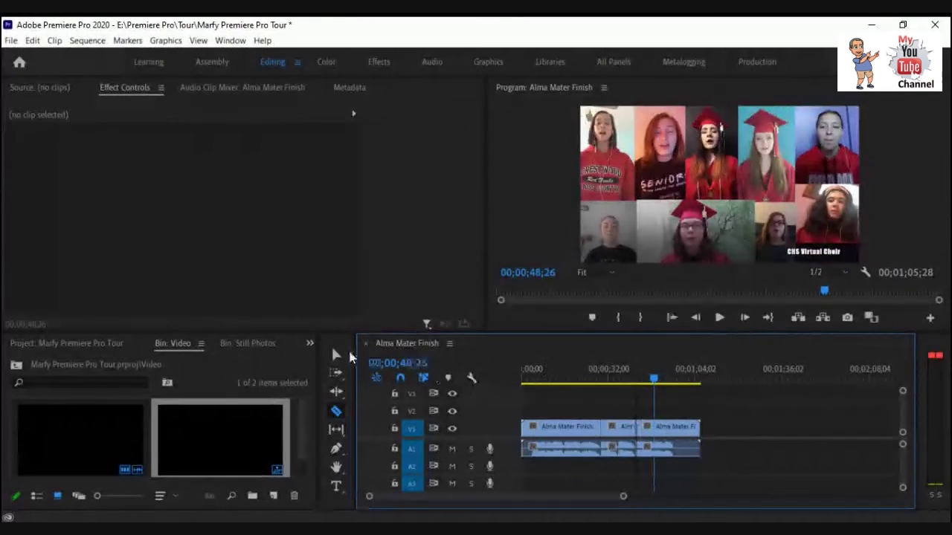
Step: Try deleting the middle segment of the clip with the gap left open, and undo the deletion
left_click(336, 355)
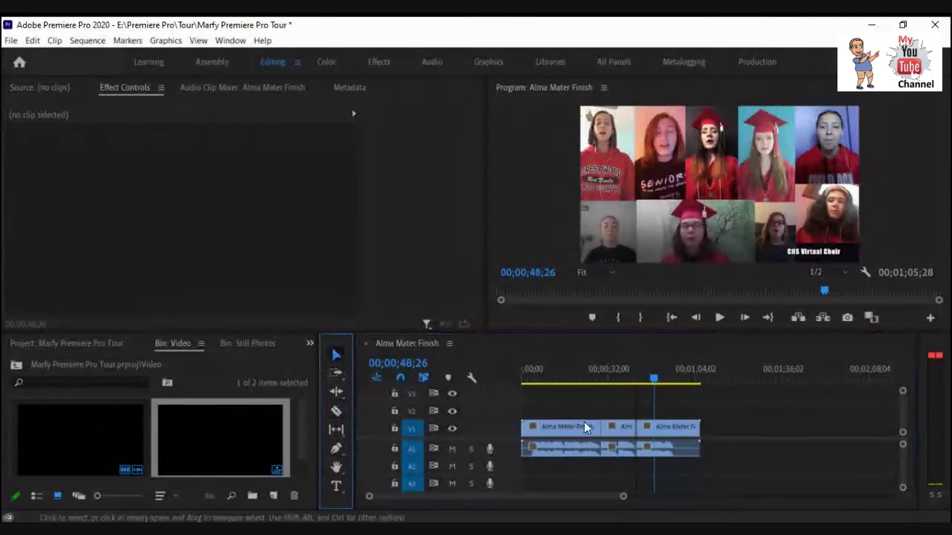
left_click(614, 426)
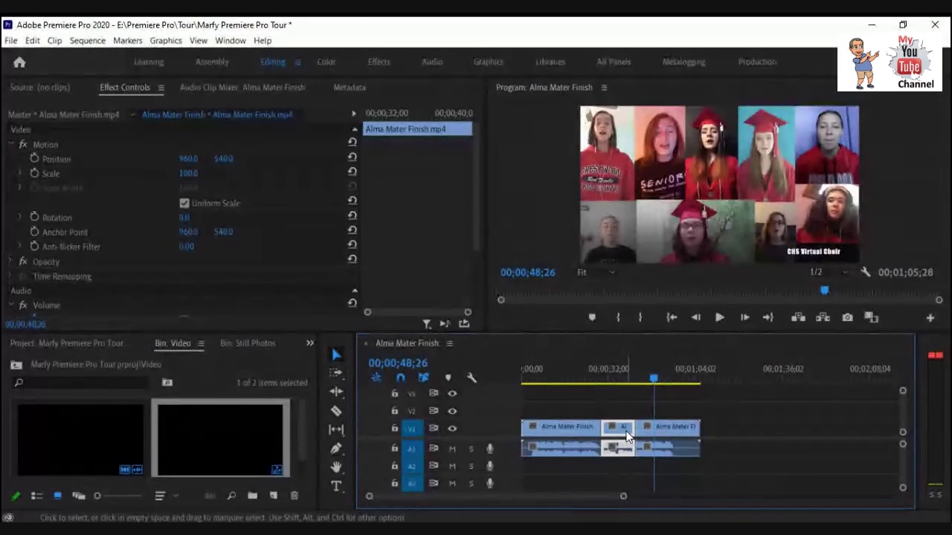
key("Delete")
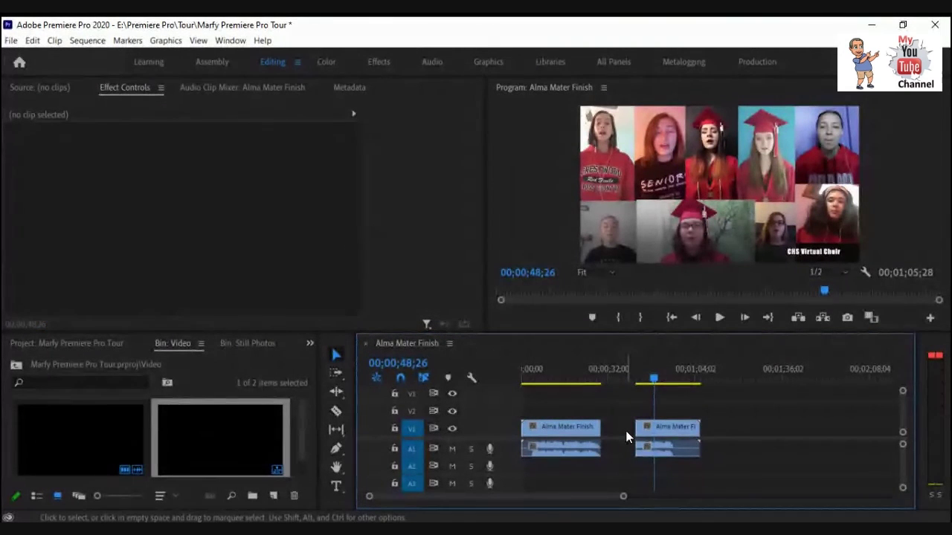
key("ctrl+z")
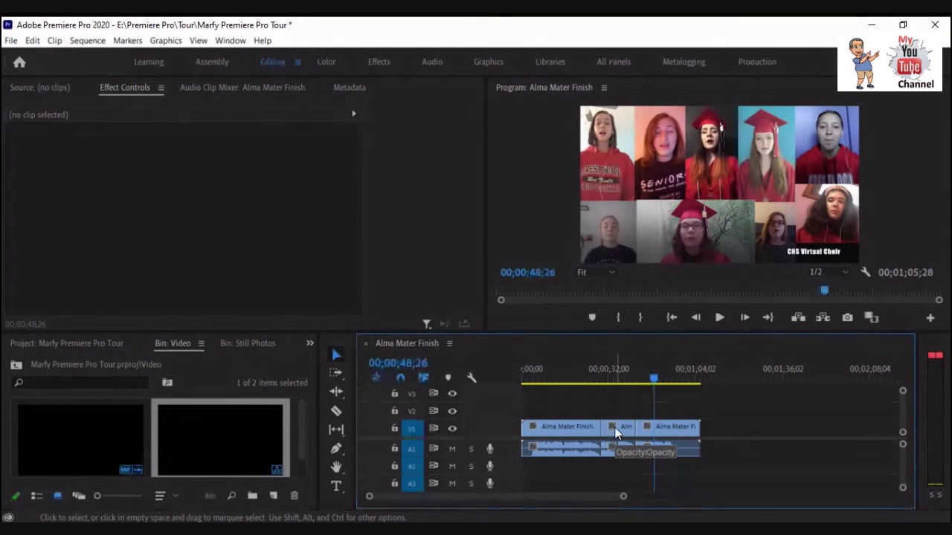
Step: Try Ripple Delete on the middle segment to close the gap, and undo it
right_click(615, 427)
left_click(610, 427)
right_click(612, 427)
left_click(621, 436)
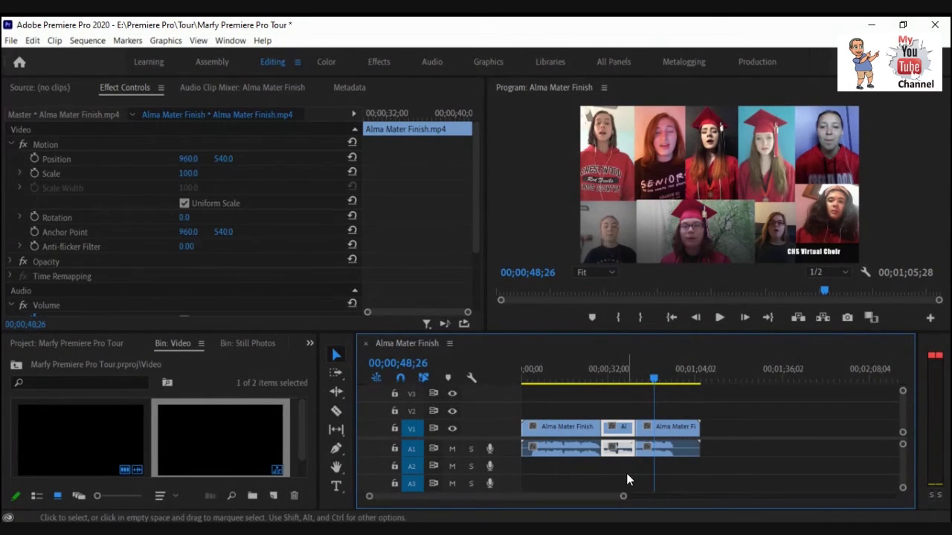
right_click(622, 431)
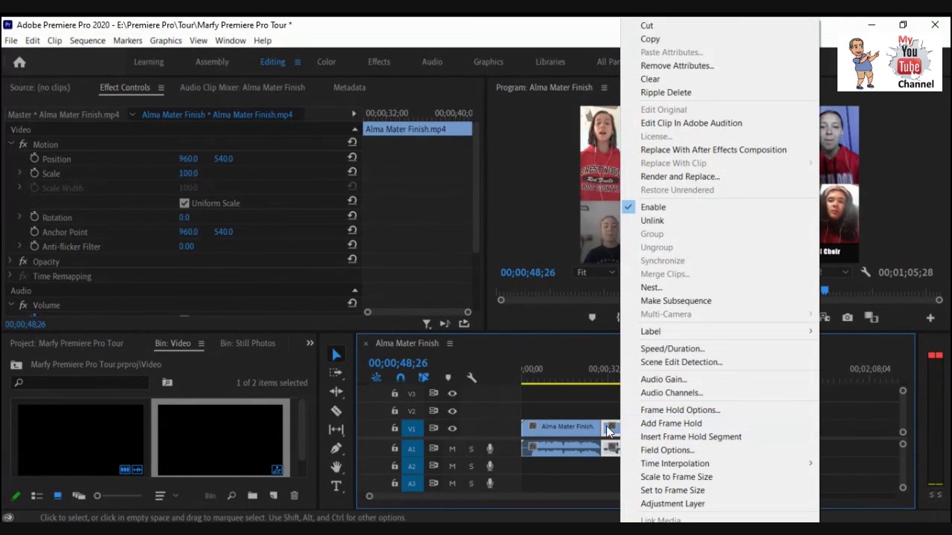
left_click(574, 412)
left_click(621, 429)
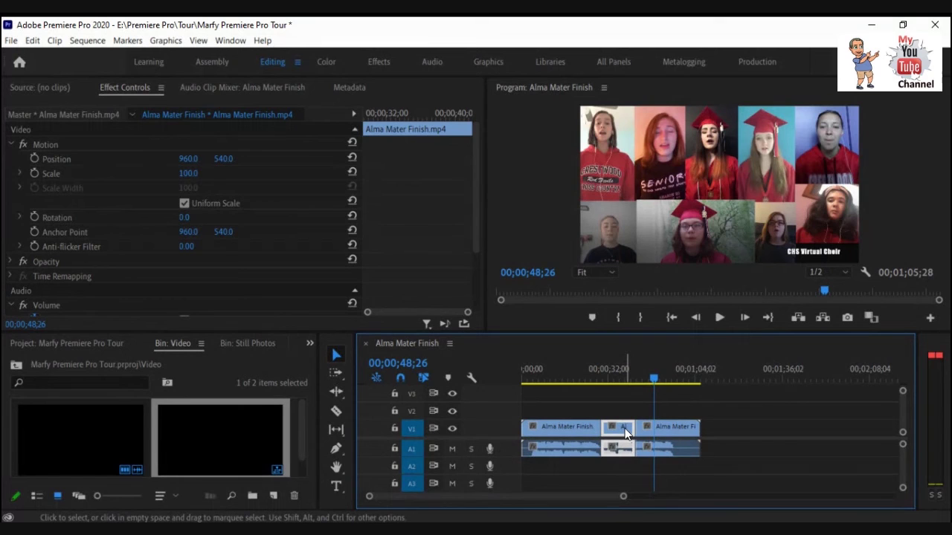
right_click(625, 431)
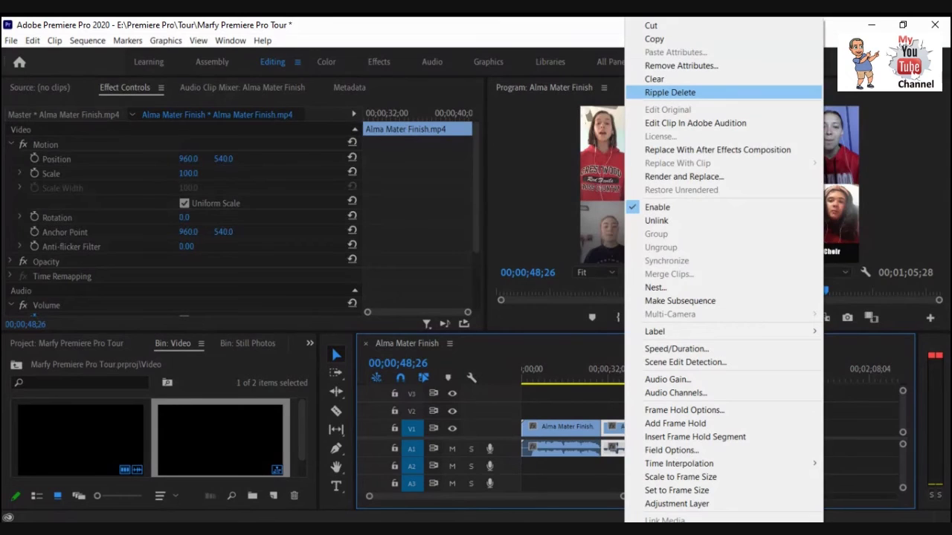
left_click(660, 96)
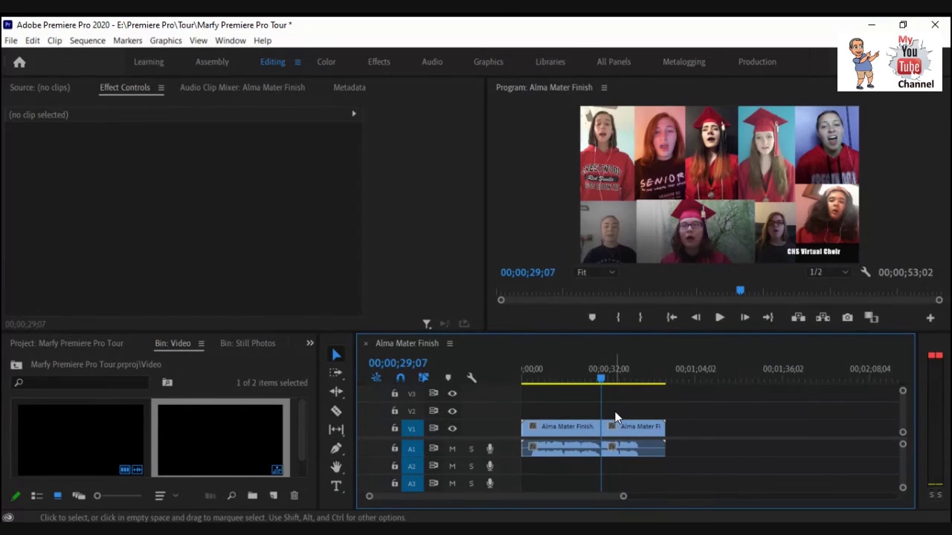
key("ctrl+z")
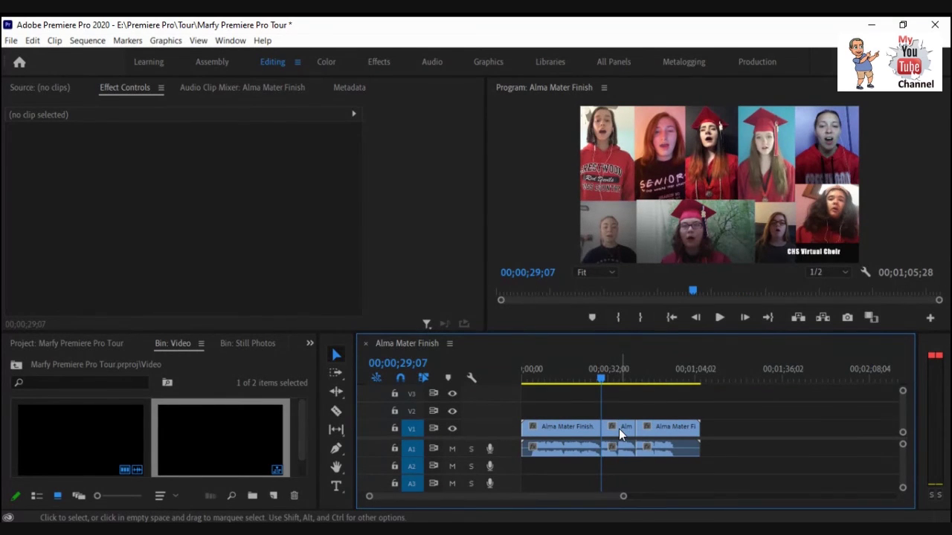
Step: Delete the middle segment once more without rippling, and undo that deletion
left_click(619, 428)
key("Delete")
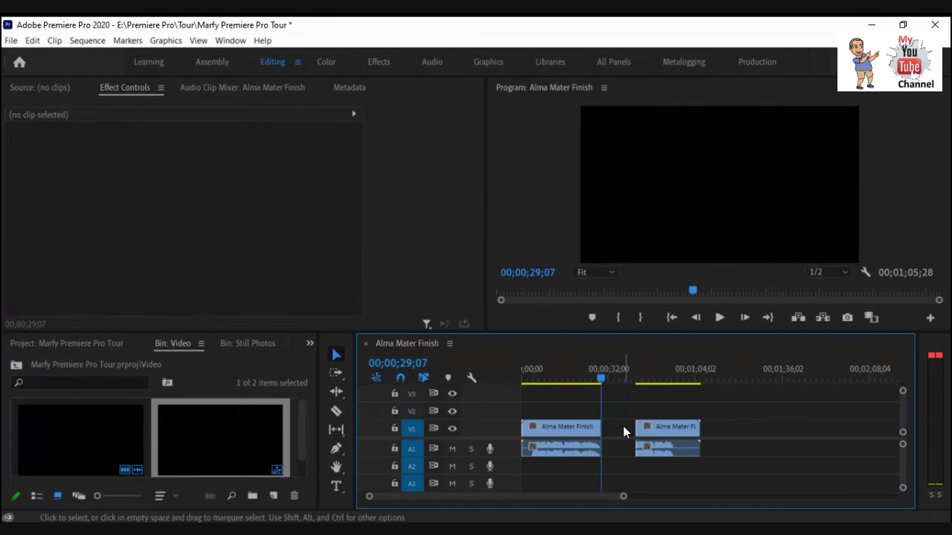
key("ctrl+z")
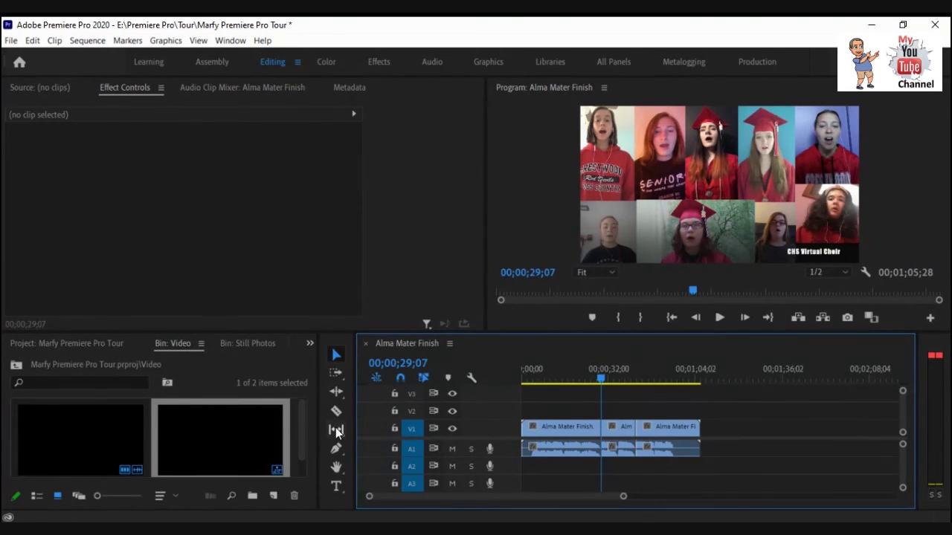
Step: Try the Ripple Edit tool on the cut at about 42 seconds, return to the Selection tool, and undo that razor cut
left_click(335, 394)
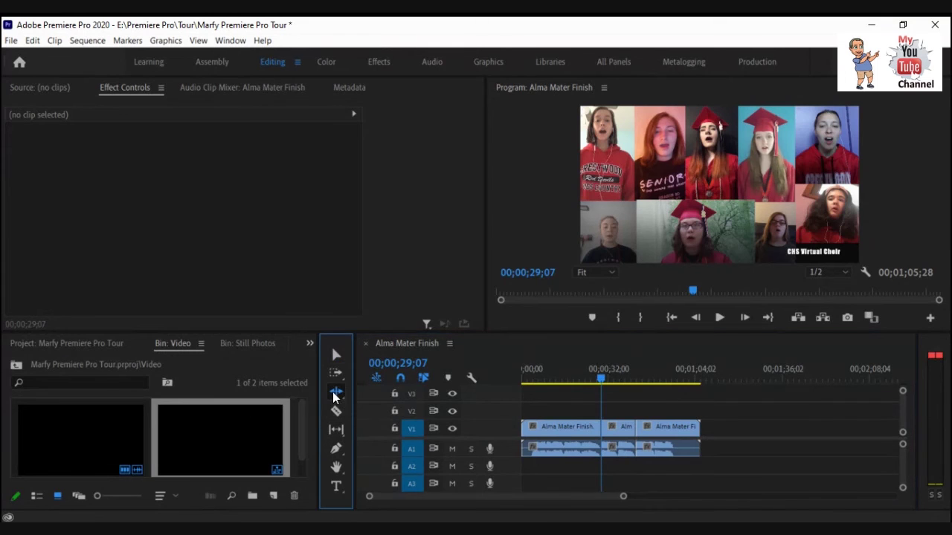
left_click(634, 430)
mouse_move(635, 432)
left_mouse_down()
mouse_move(620, 432)
mouse_move(623, 443)
left_mouse_up()
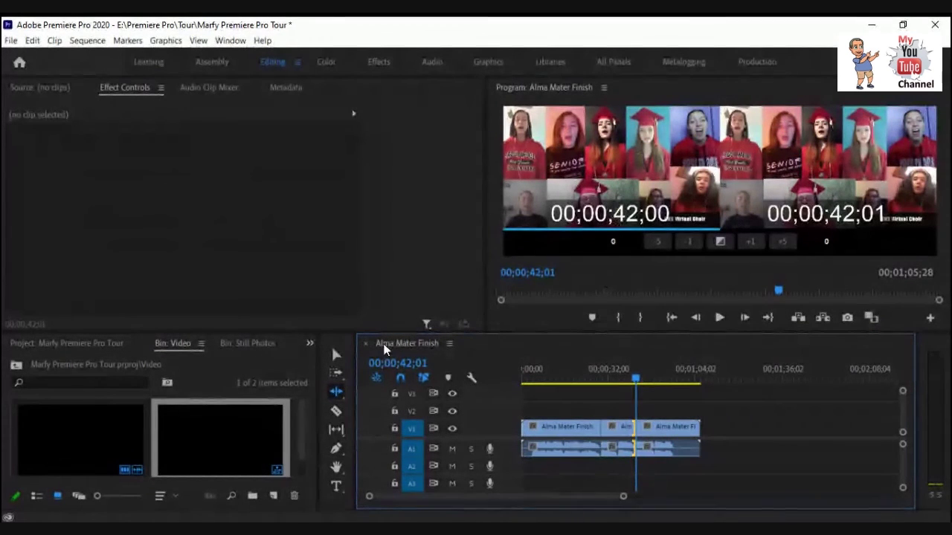
left_click(334, 376)
left_click(335, 356)
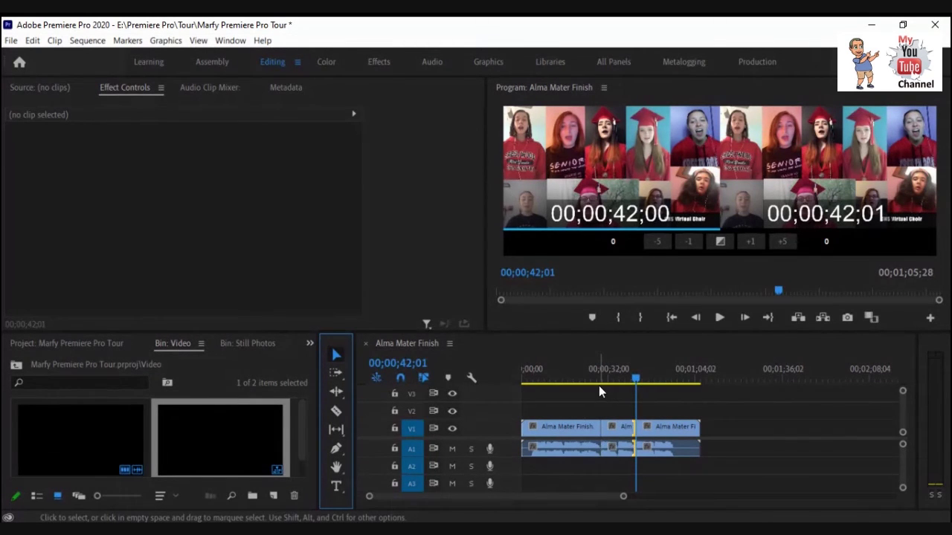
key("ctrl+z")
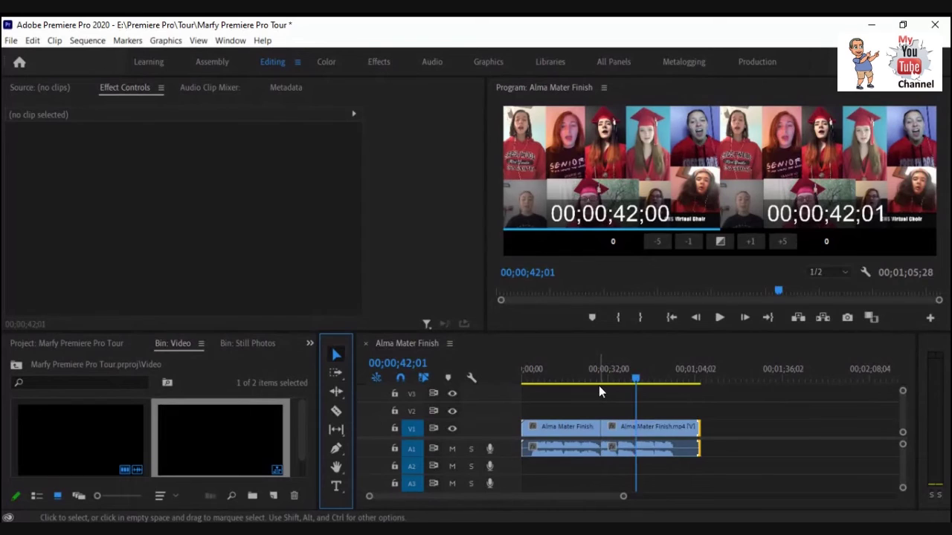
left_click(618, 394)
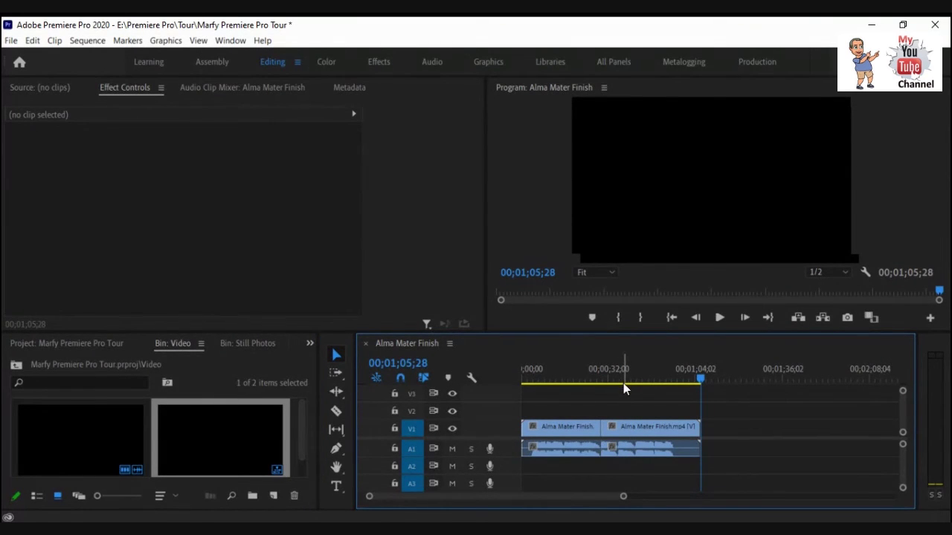
Step: Split the second segment again with the Razor tool at about 42 seconds, and return to the Selection tool
left_click(336, 411)
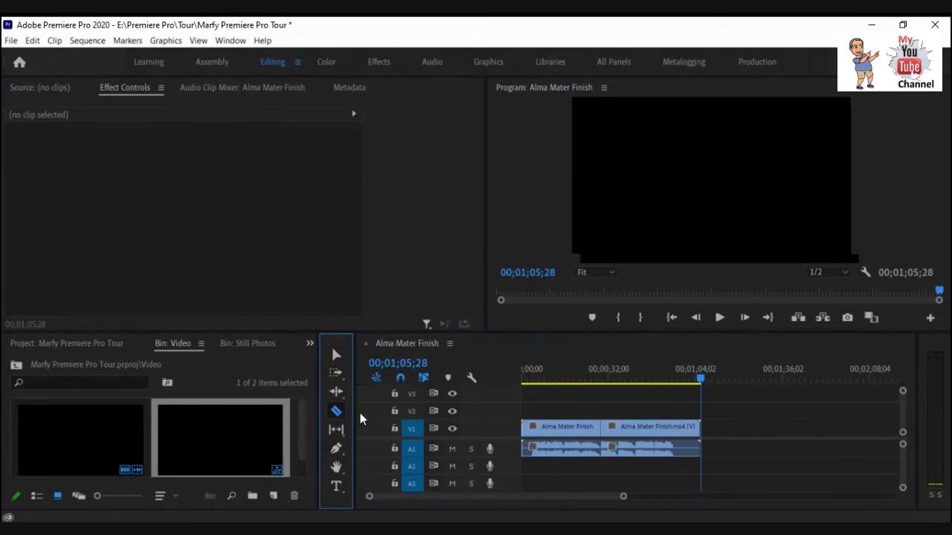
left_click(637, 427)
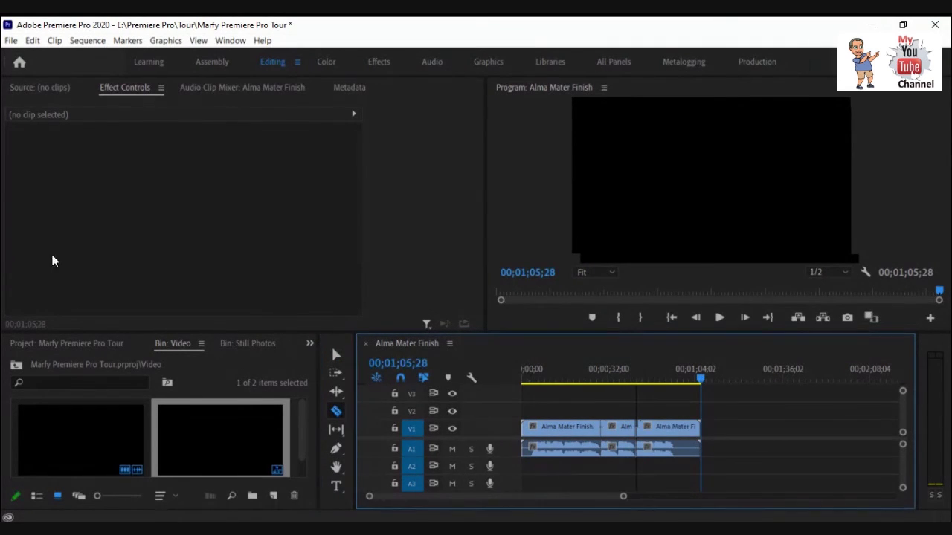
left_click(335, 355)
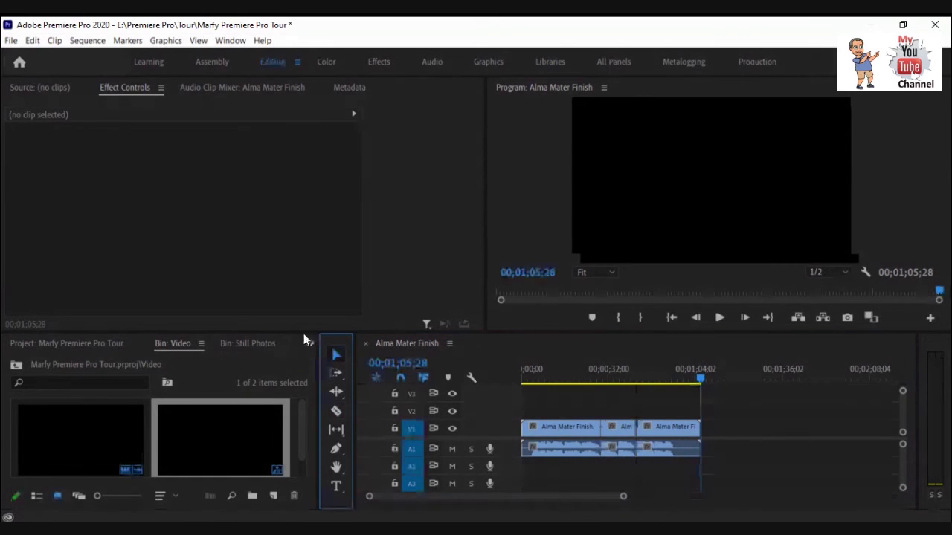
Step: Select the middle segment, place the playhead at 00;00;33;02 within it, and examine its video and audio effect properties
left_click(615, 426)
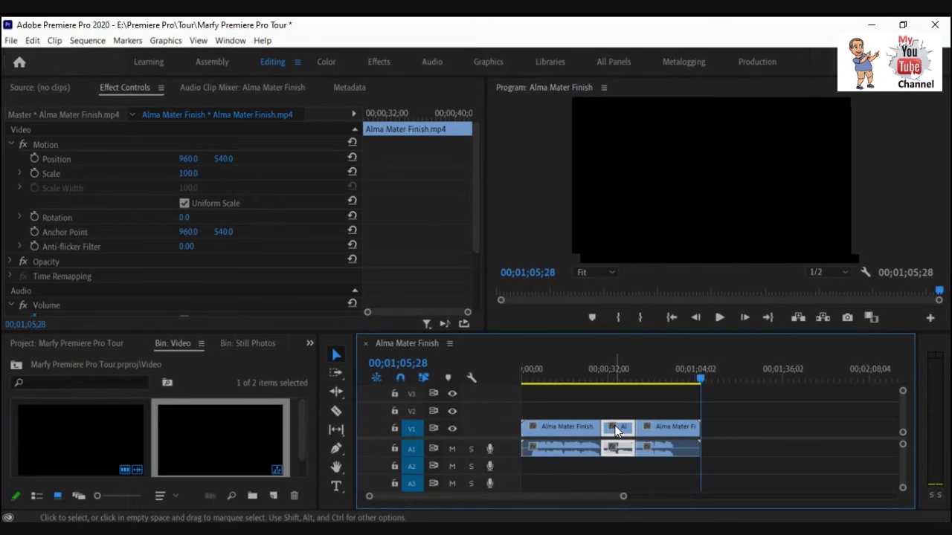
left_click(30, 88)
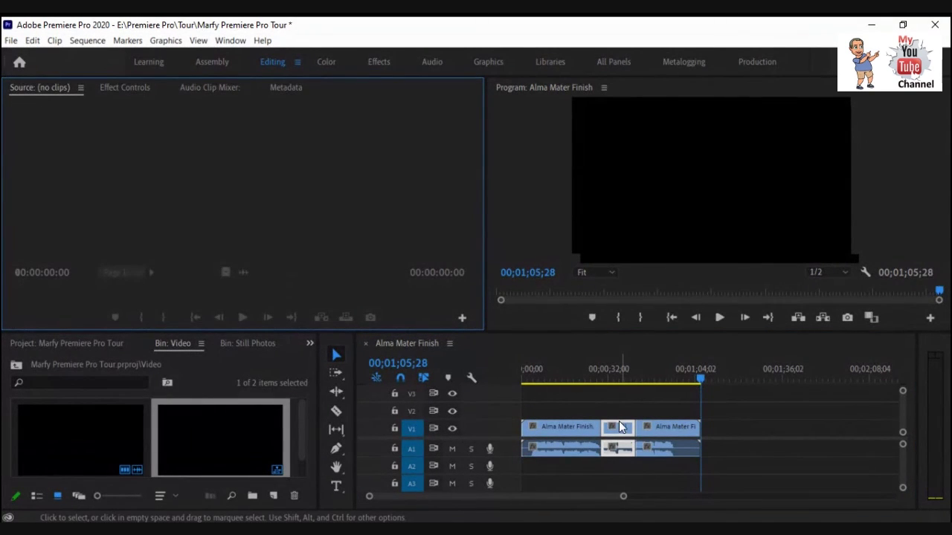
left_click(656, 430)
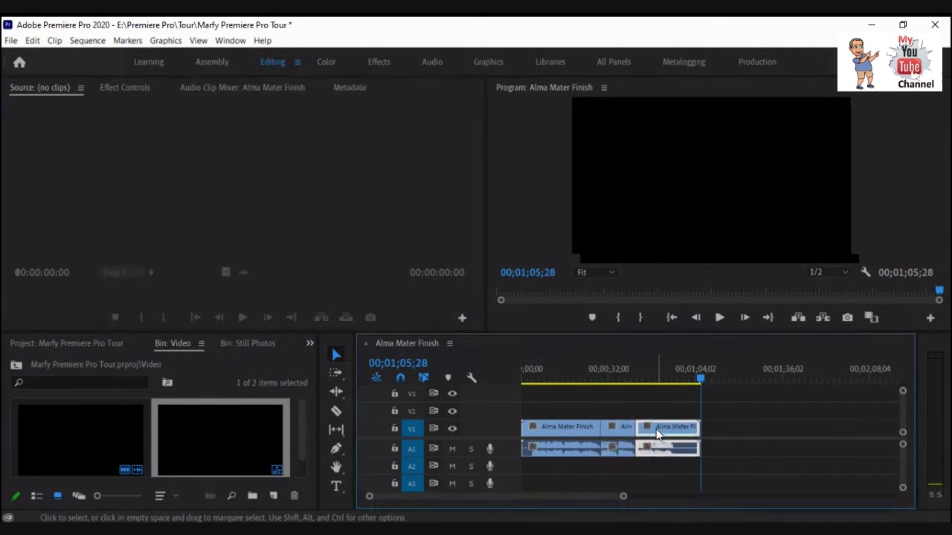
left_click(619, 432)
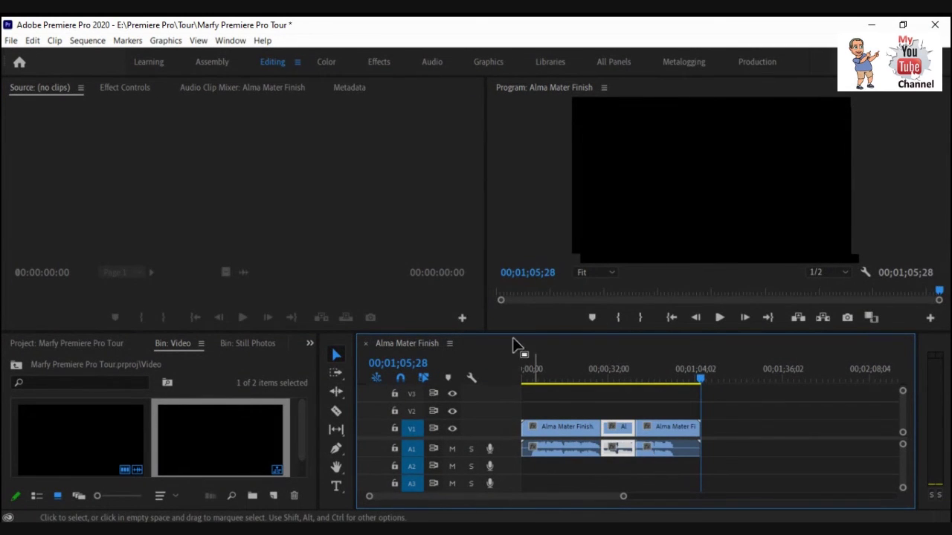
left_click(125, 87)
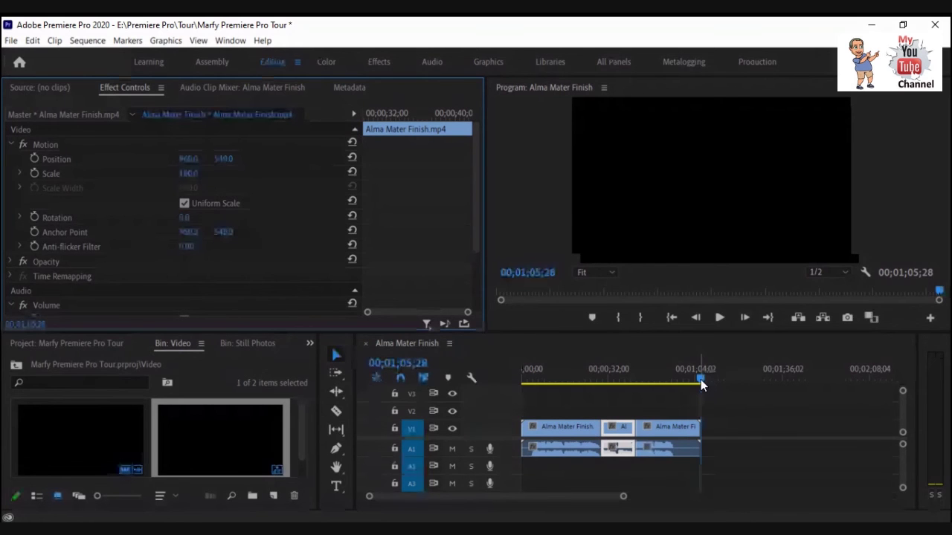
left_click_drag(701, 379, 611, 372)
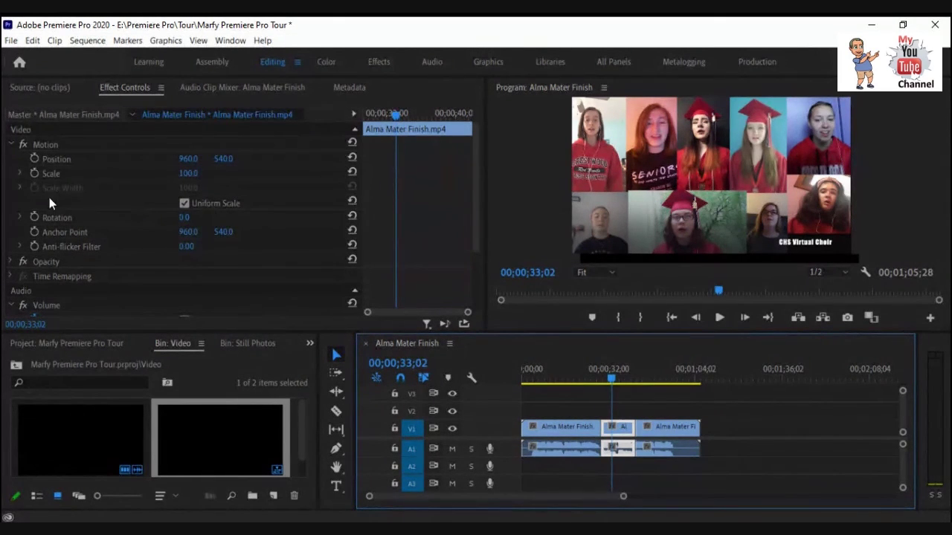
scroll(31, 240, "down", 3)
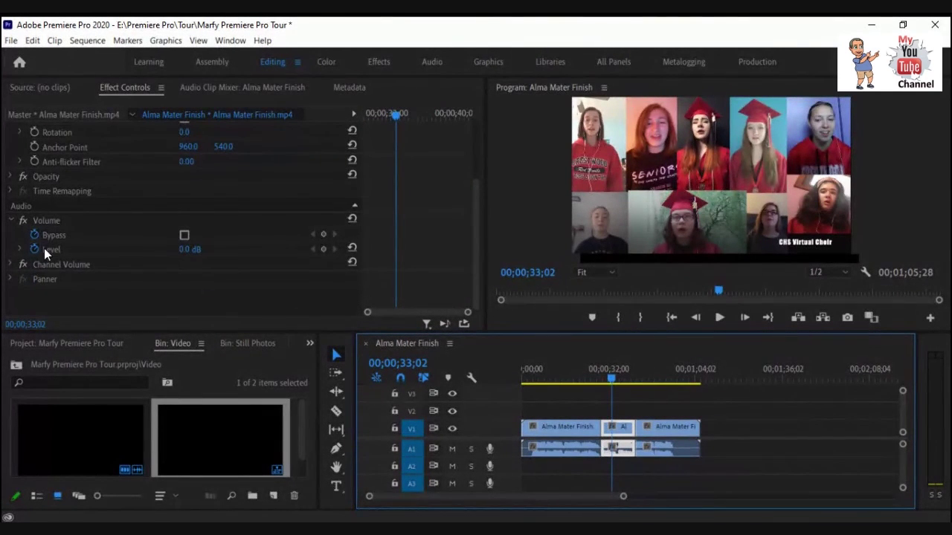
scroll(74, 221, "up", 2)
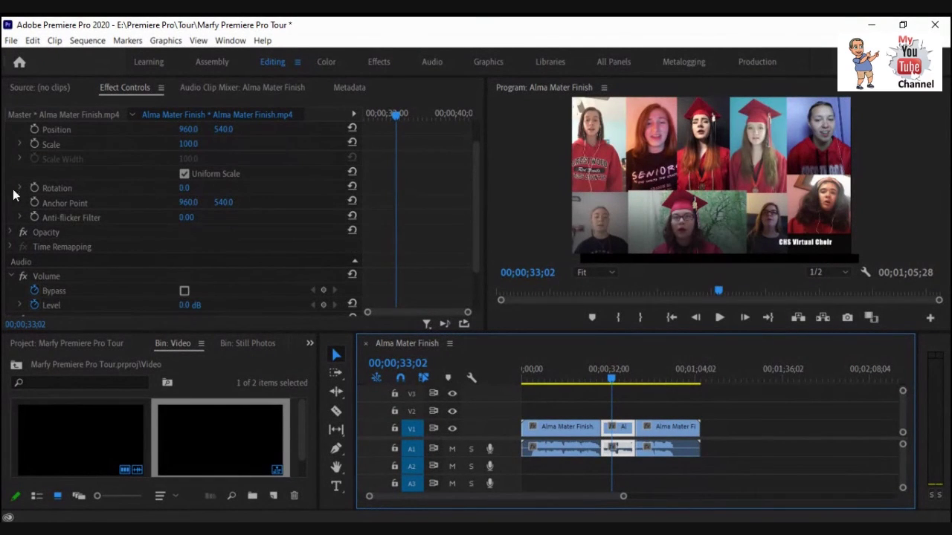
scroll(69, 202, "down", 3)
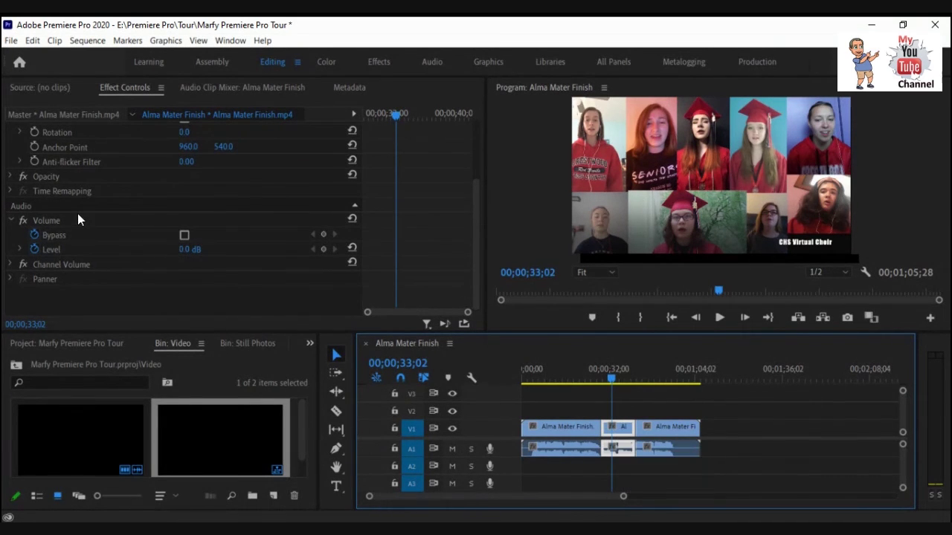
scroll(78, 219, "up", 3)
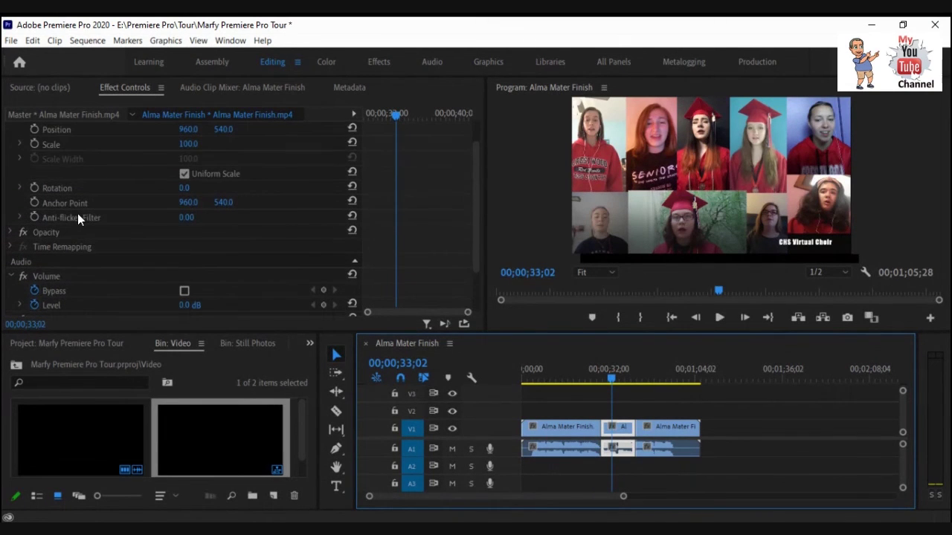
scroll(77, 213, "up", 2)
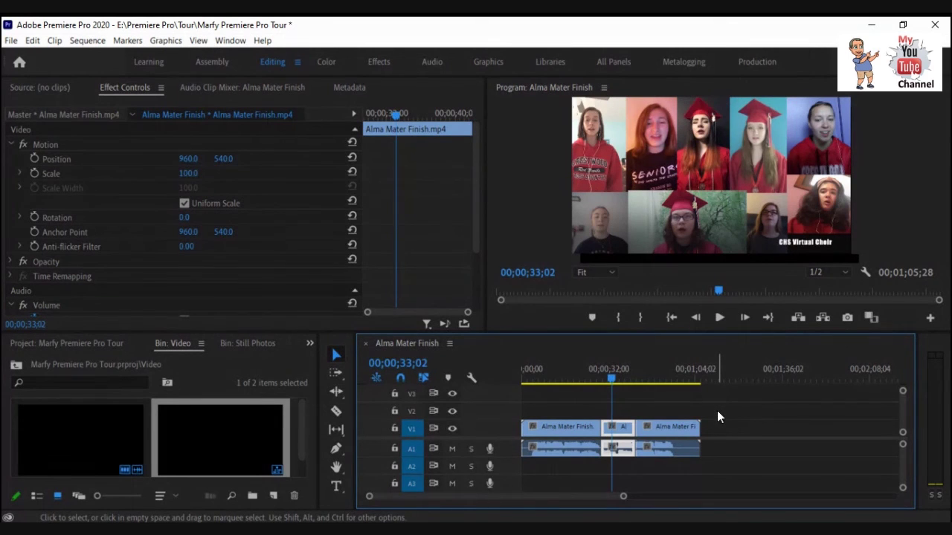
Step: Delete all three segments from the sequence and place seven still photos, from awards.jpg to the 2020 bleacher group photo, on V1 from the start
left_click_drag(717, 410, 542, 466)
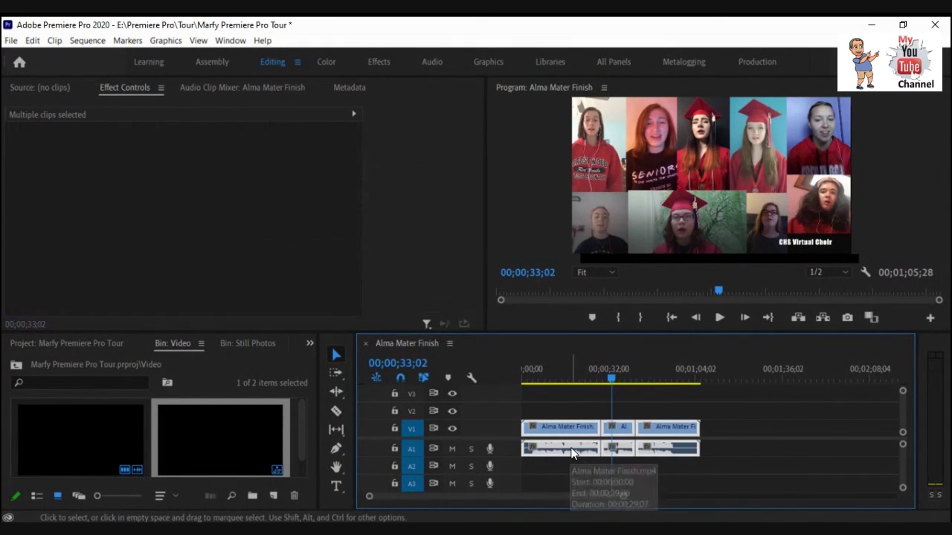
key("Delete")
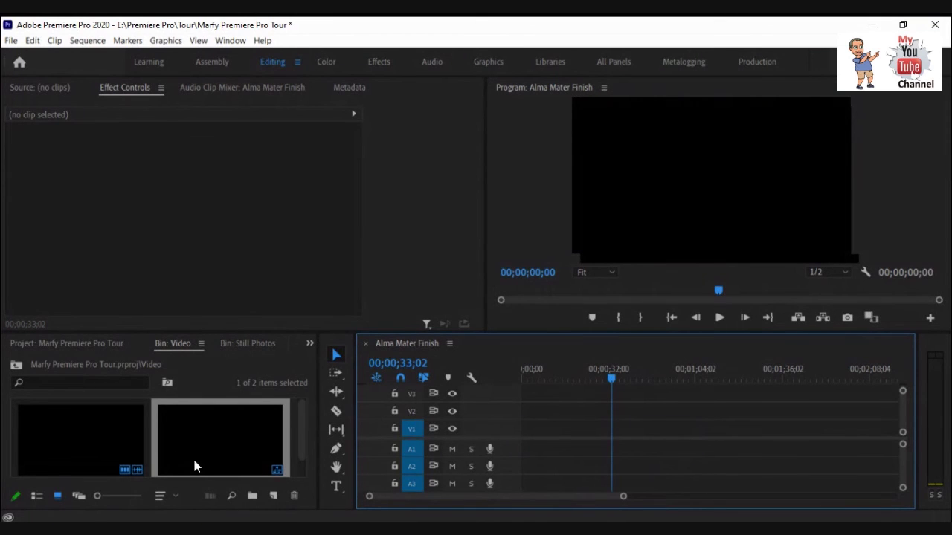
left_click(246, 344)
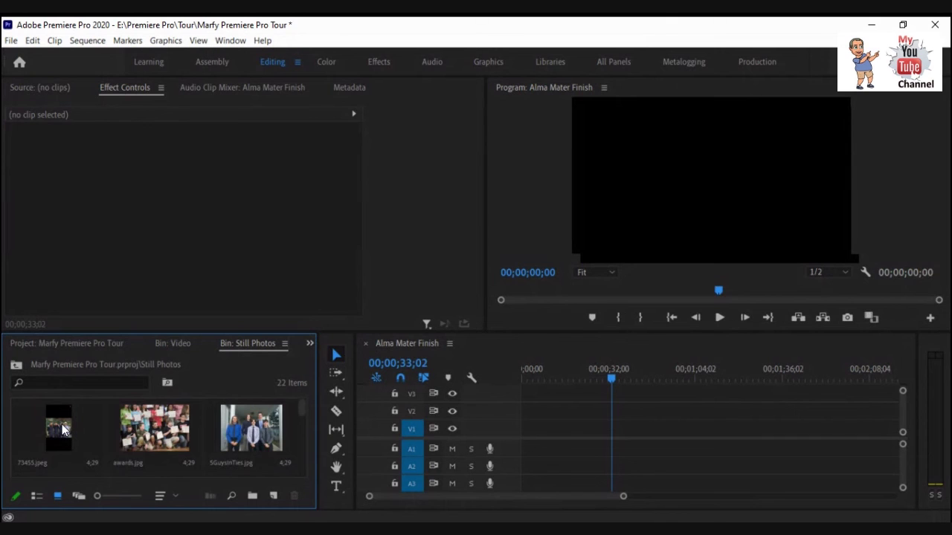
left_click(154, 424)
scroll(152, 418, "down", 4)
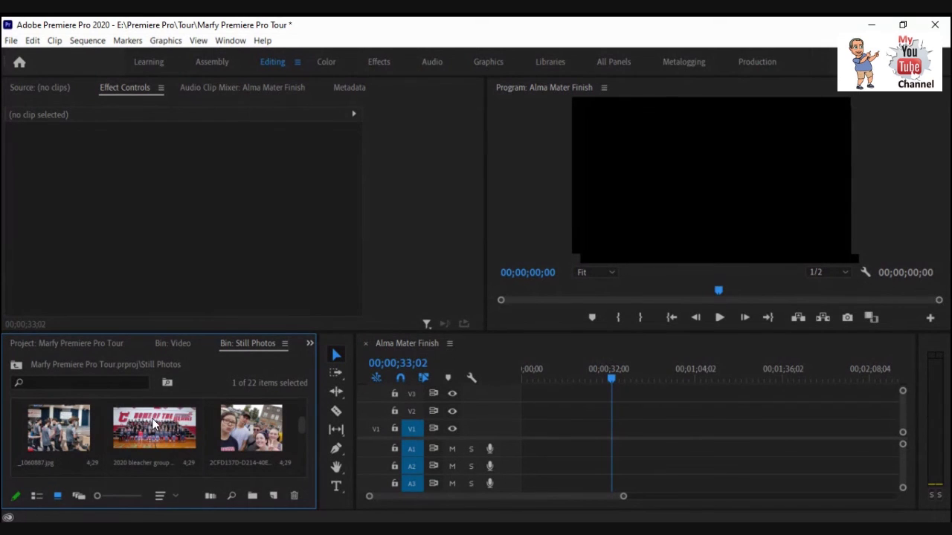
left_click(154, 424, "shift")
left_click_drag(154, 424, 542, 426)
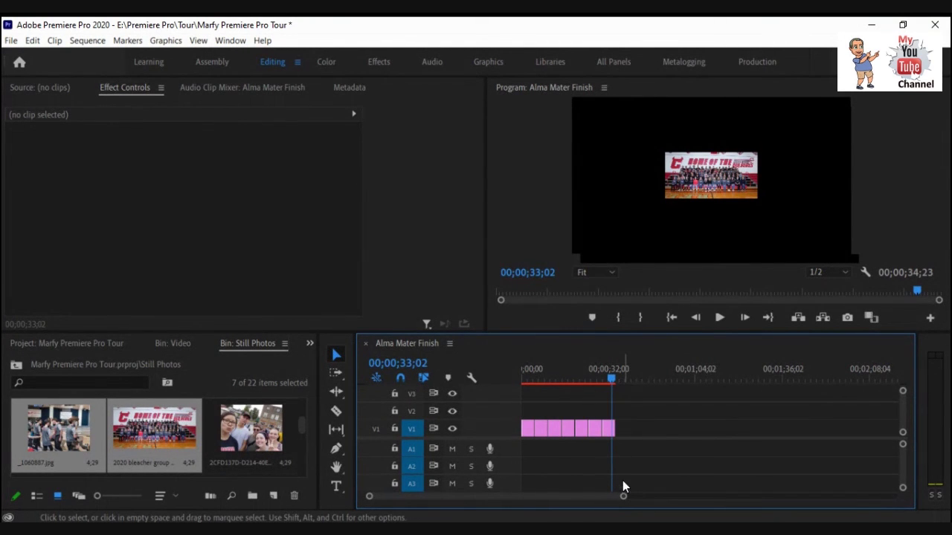
Step: Return the playhead to timecode 0 and scale the timeline view to span the seven photo clips
left_click_drag(623, 500, 622, 500)
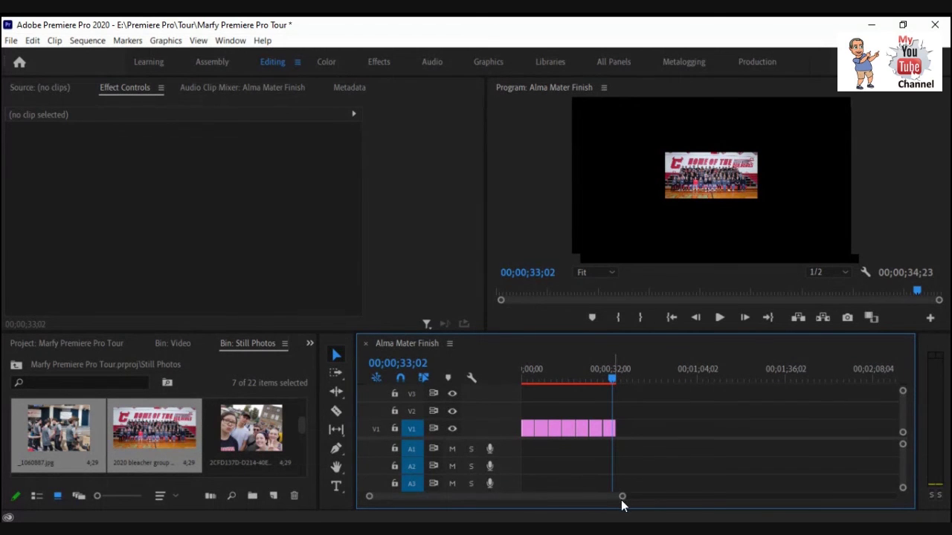
left_click_drag(620, 500, 554, 496)
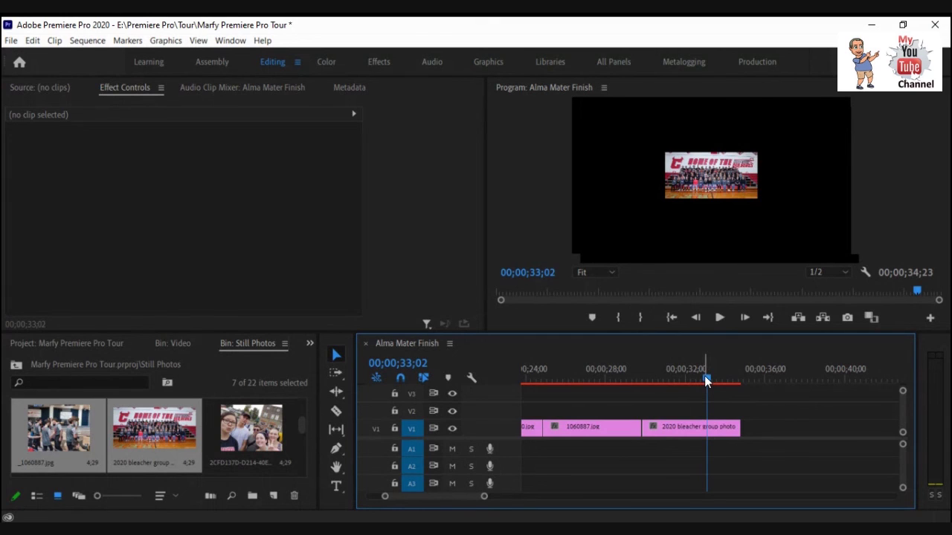
left_click_drag(705, 375, 645, 380)
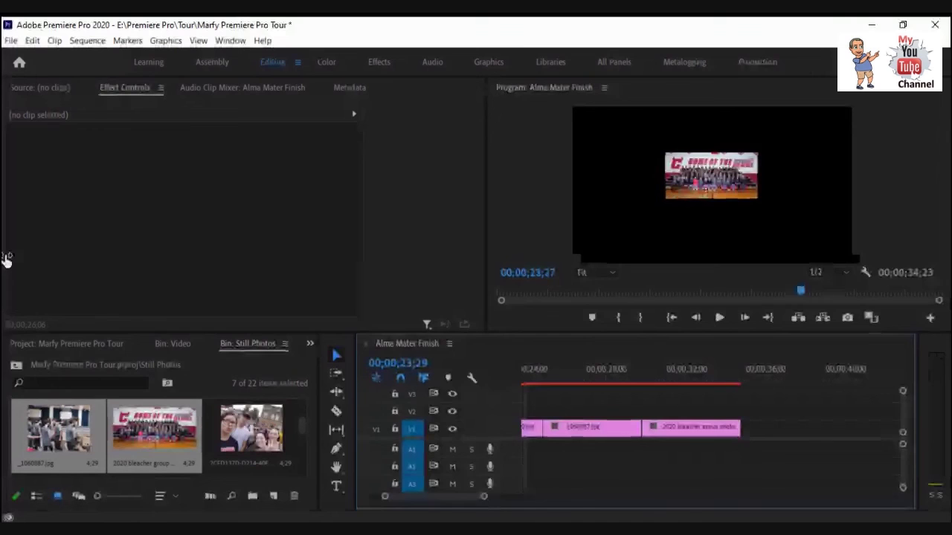
left_click(392, 355)
double_click(392, 356)
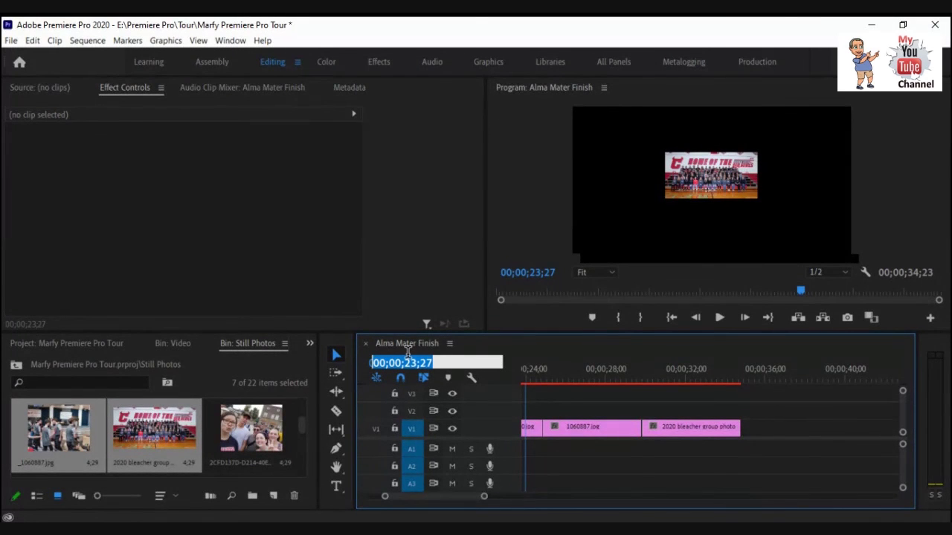
type("0")
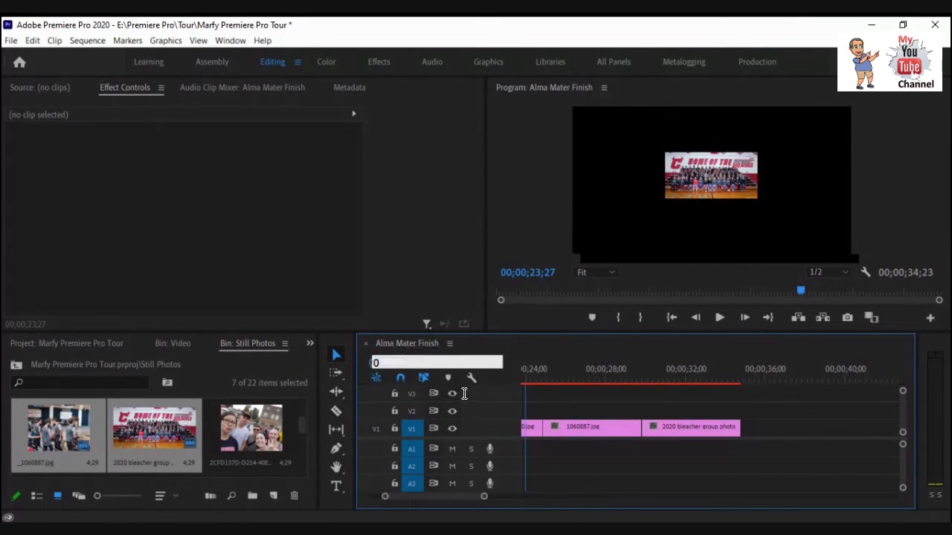
key("Return")
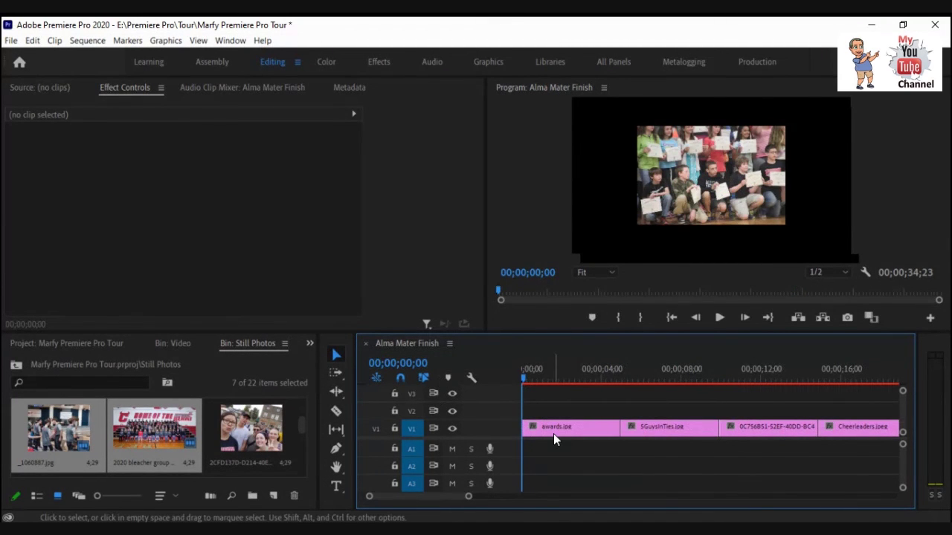
left_click_drag(468, 497, 501, 497)
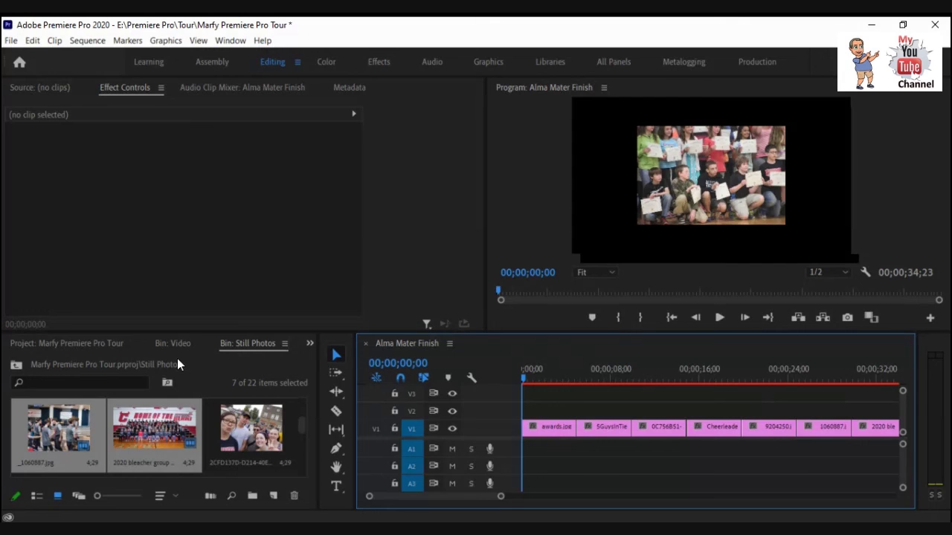
Step: Browse the effects library's Presets, Audio Effects and Video Effects folders, and expand Video Transitions
left_click(307, 347)
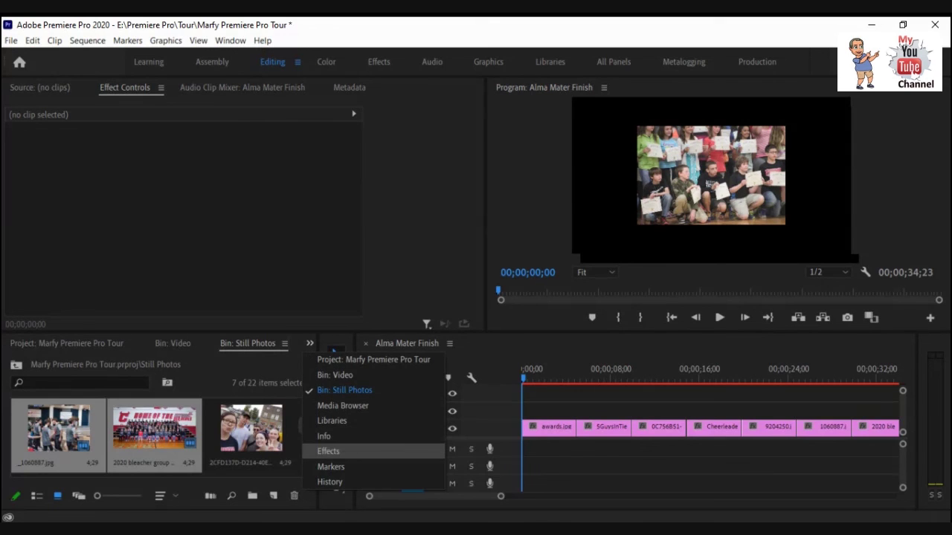
left_click(320, 451)
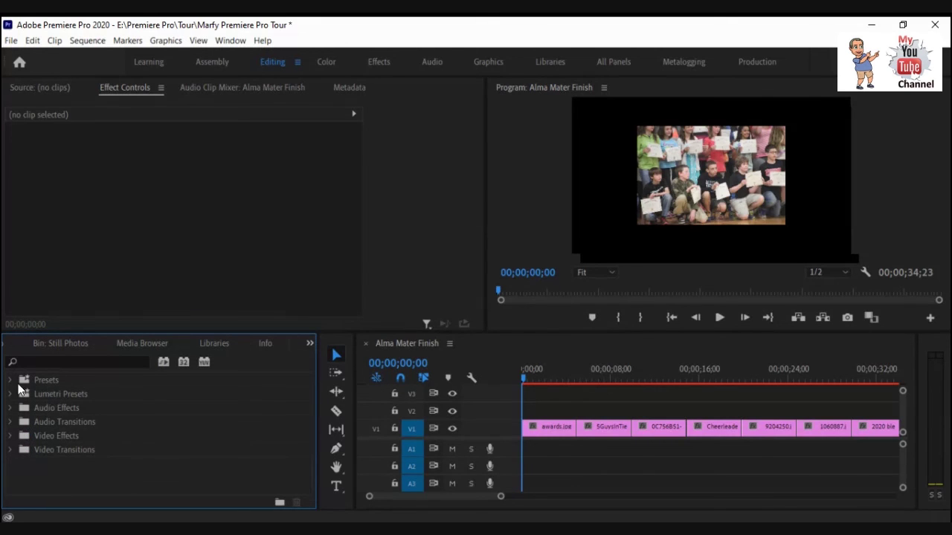
left_click(12, 384)
left_click(12, 384)
left_click(10, 408)
left_click(10, 408)
left_click(10, 437)
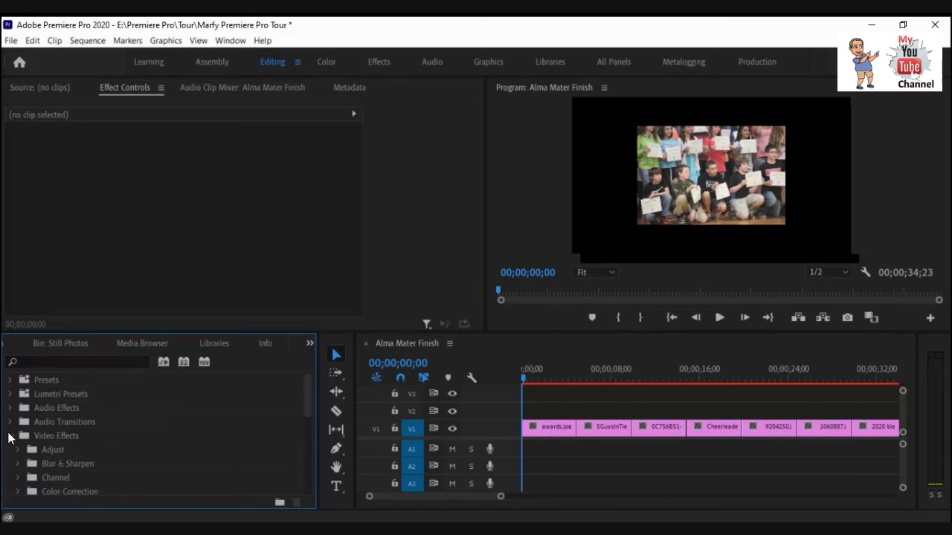
left_click(10, 437)
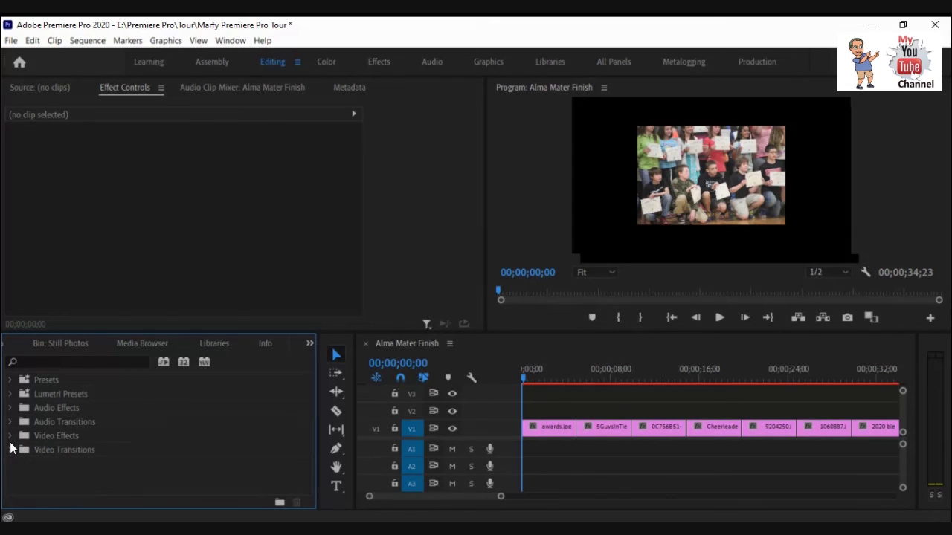
left_click(9, 450)
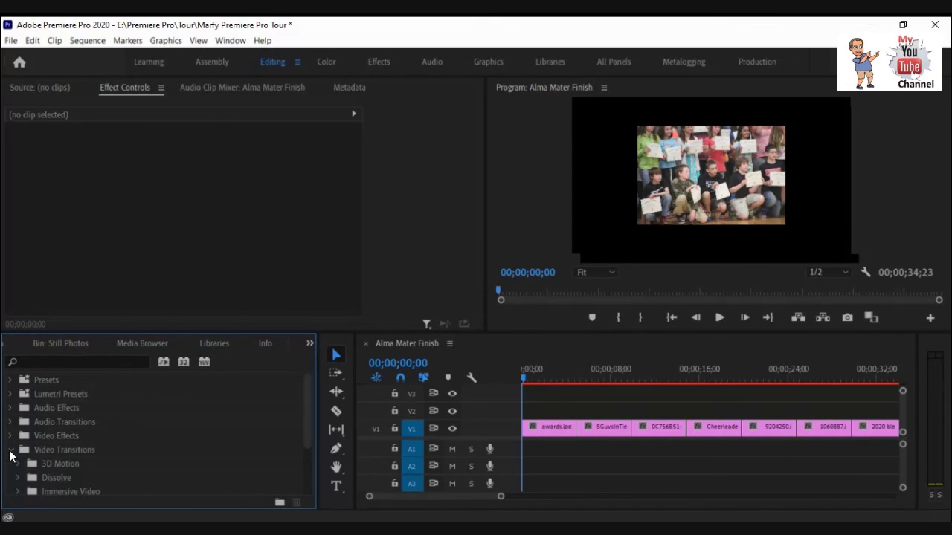
scroll(51, 438, "down", 1)
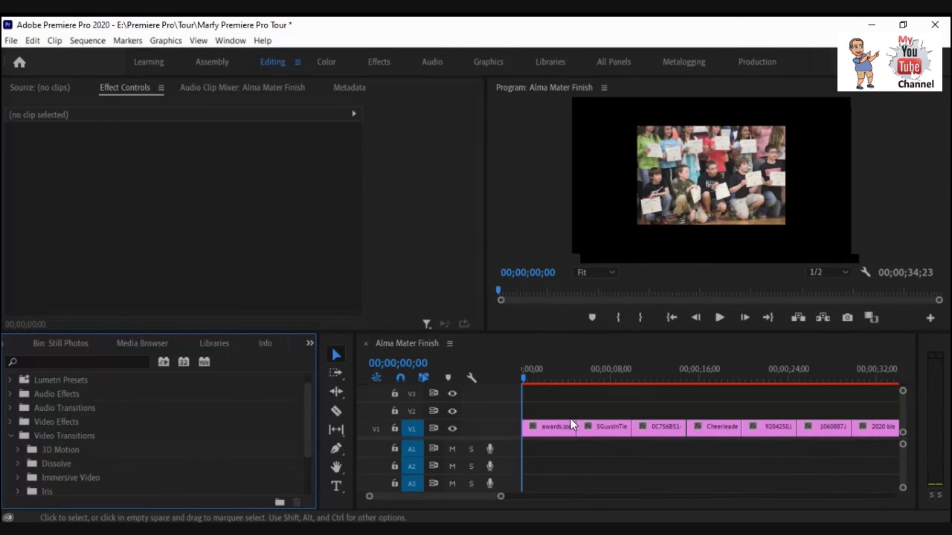
Step: Play through the first photo cut and apply a Cross Dissolve between awards.jpg and the 5GuysInTies photo
left_click(719, 317)
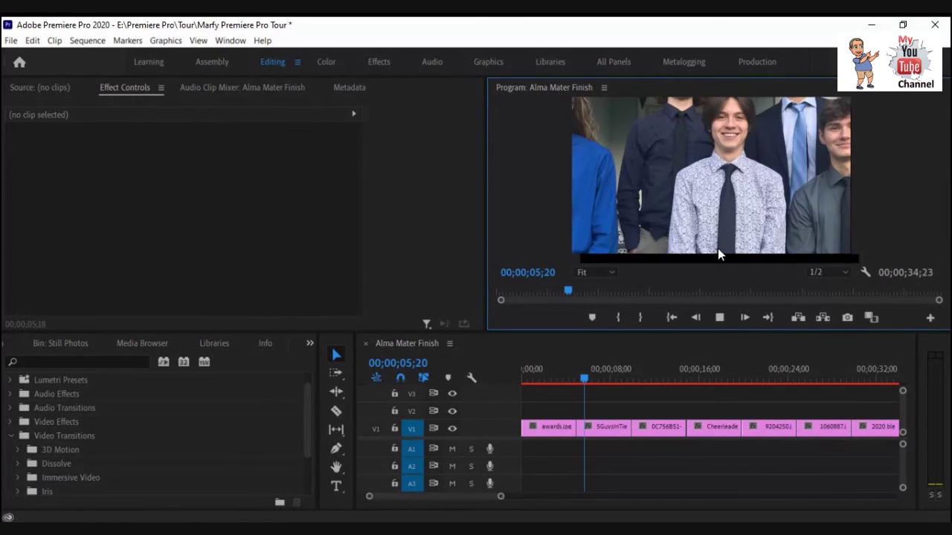
key("space")
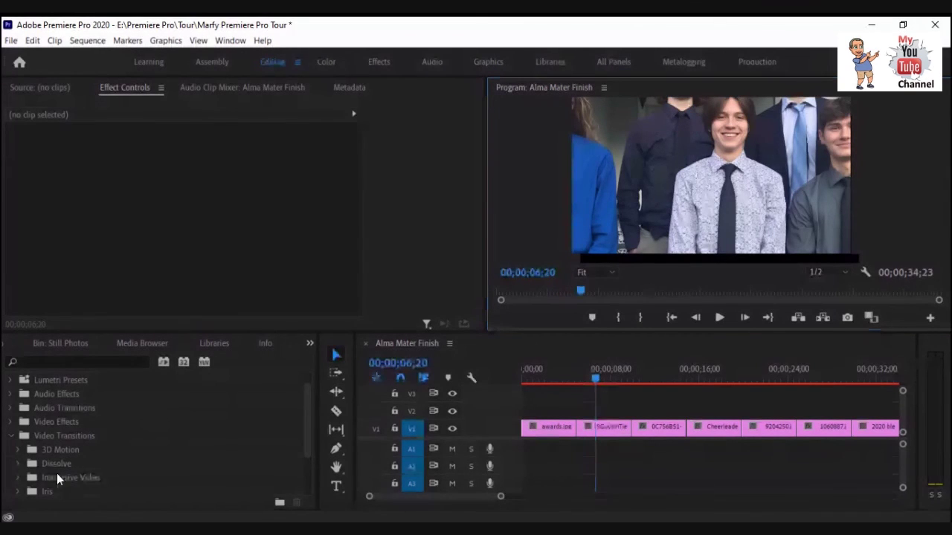
left_click(18, 464)
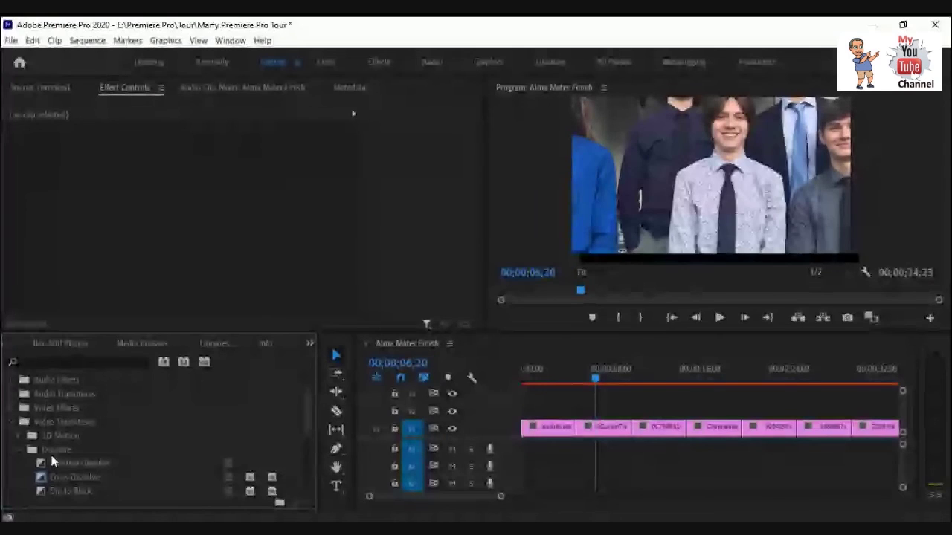
scroll(41, 462, "down", 1)
left_click_drag(43, 462, 578, 441)
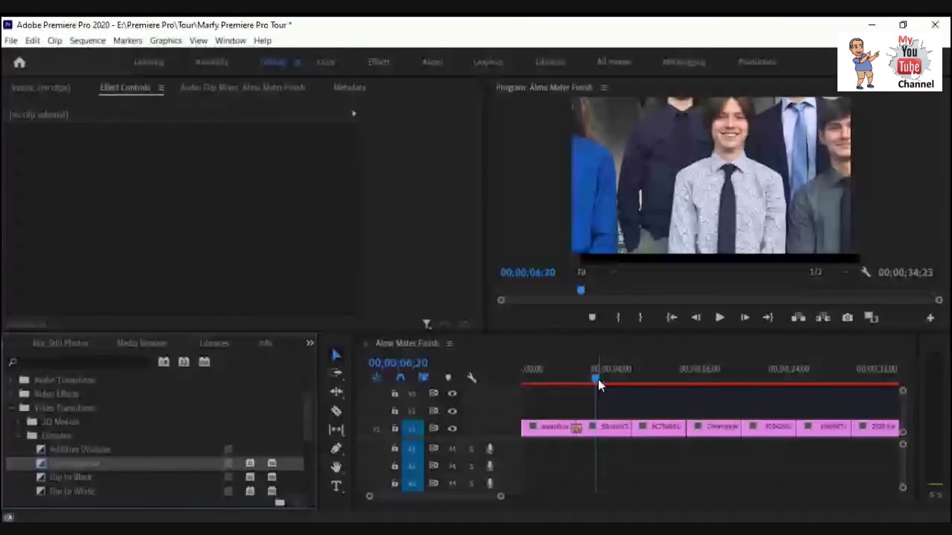
Step: Preview the Cross Dissolve by playing from just before the first cut, and stop shortly after it
left_click_drag(598, 379, 559, 378)
left_click(718, 318)
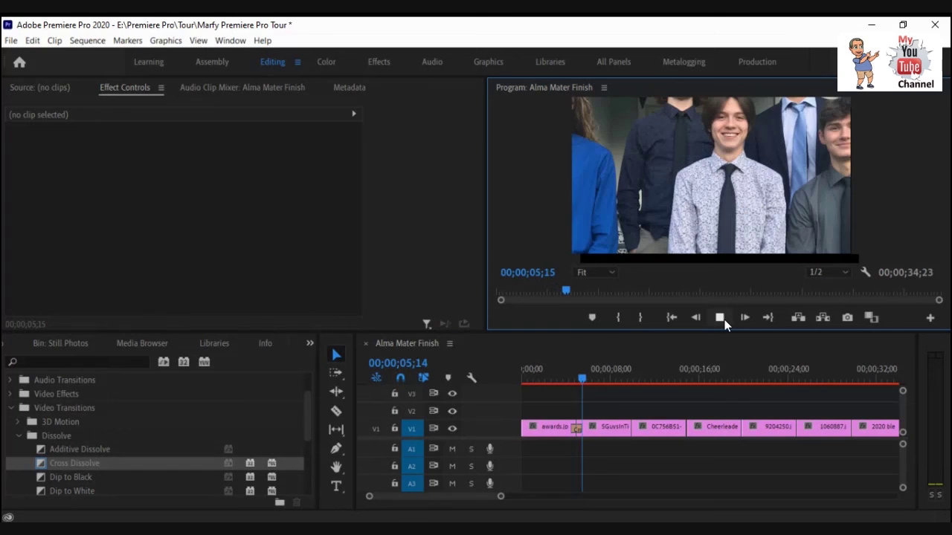
left_click(724, 320)
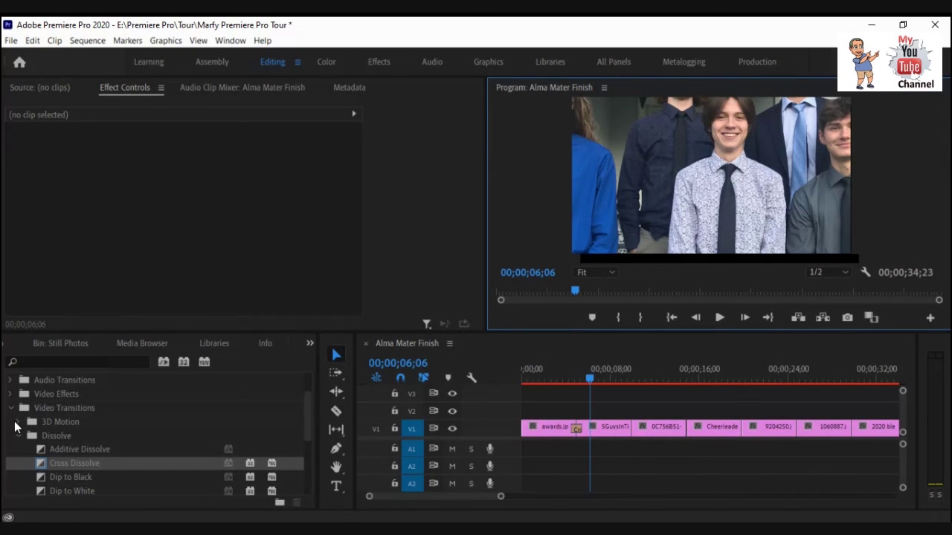
Step: Apply the Camera Blur effect from the Blur & Sharpen video effects to the 5GuysInTies.jpg clip on track V1
left_click(10, 409)
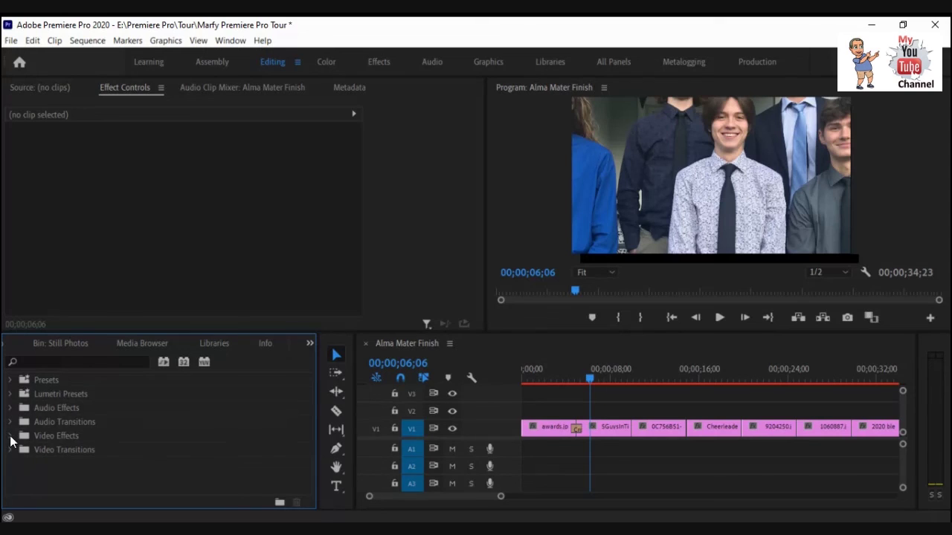
left_click(10, 436)
scroll(21, 443, "down", 1)
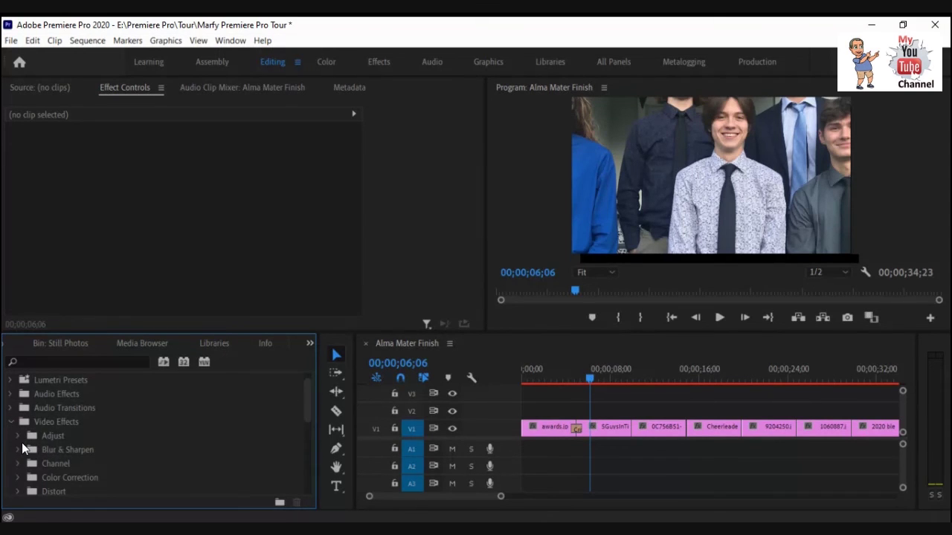
left_click(18, 450)
left_click(55, 463)
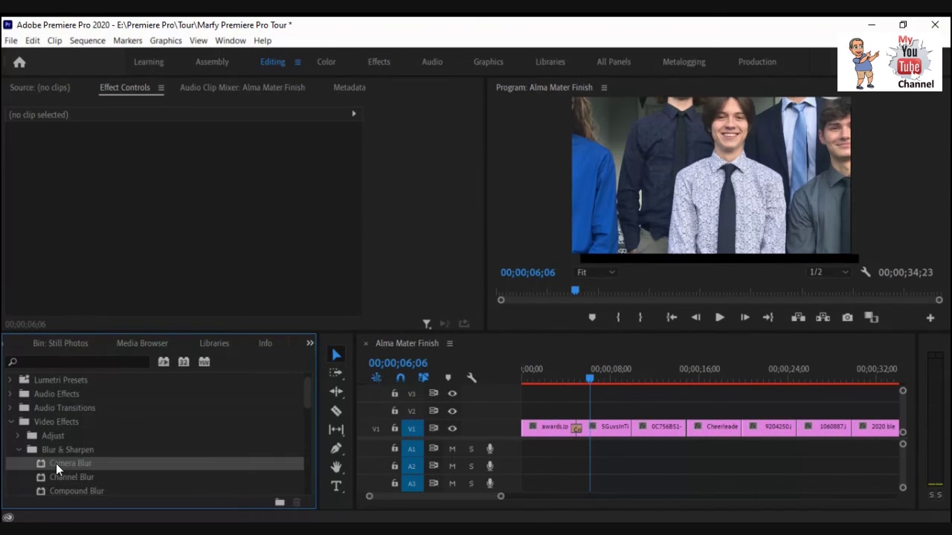
left_click_drag(55, 463, 608, 429)
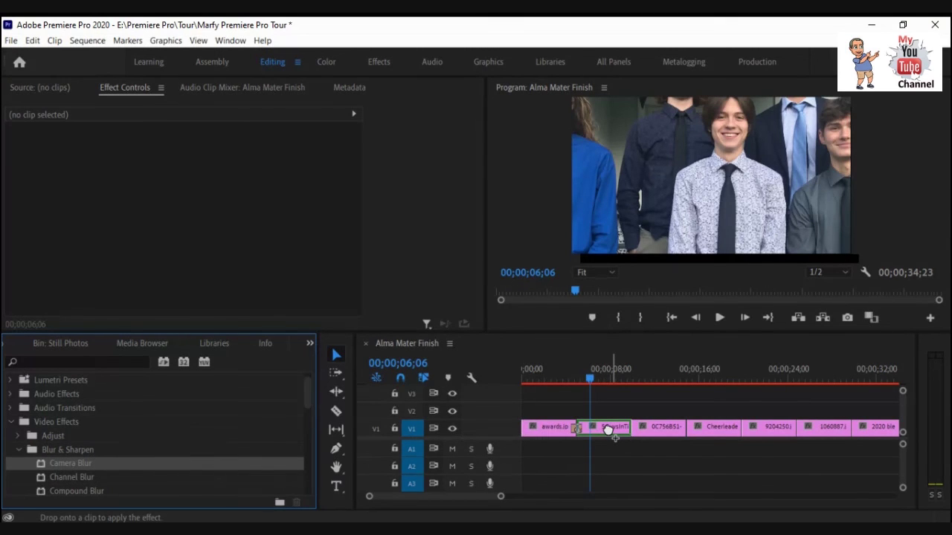
left_click_drag(606, 428, 606, 430)
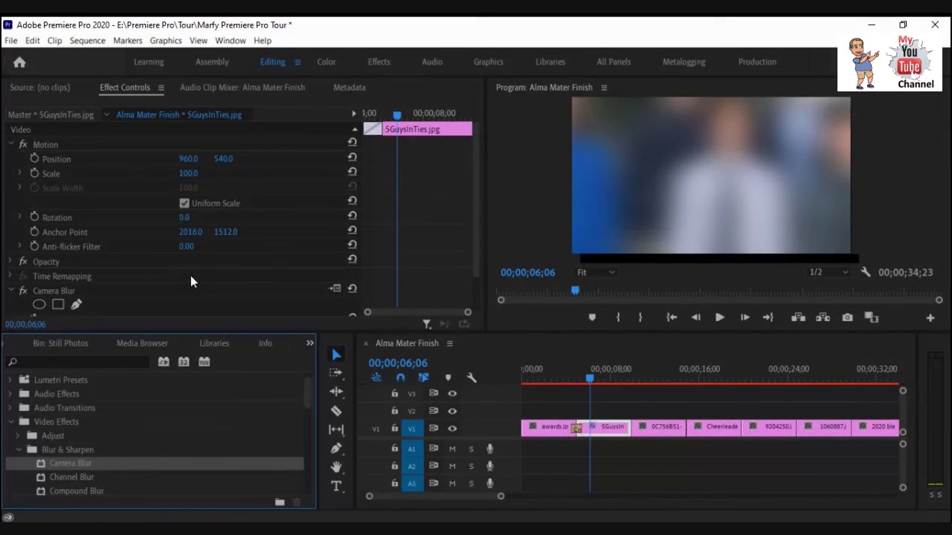
Step: Set the Camera Blur's Percent Blur to 10 on the 5GuysInTies.jpg clip and save the project
scroll(176, 281, "down", 2)
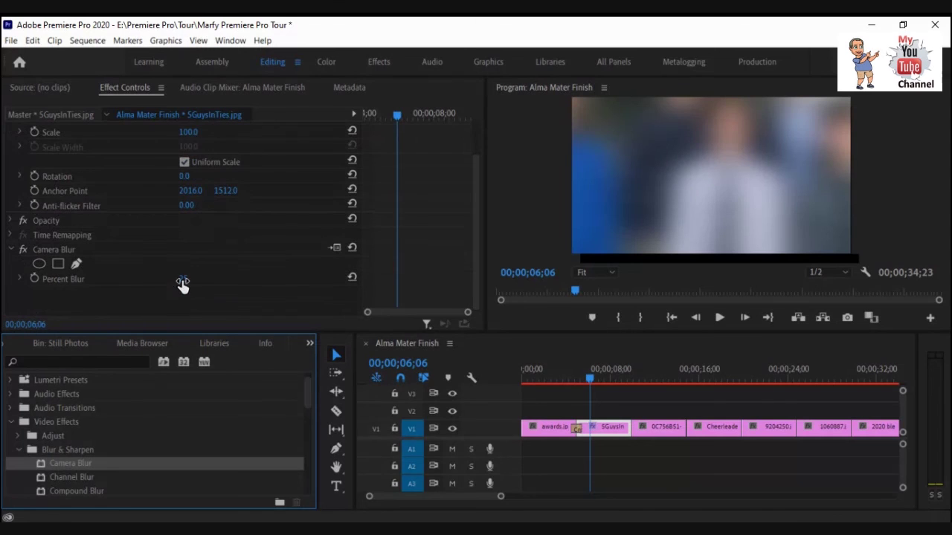
left_click_drag(182, 282, 157, 274)
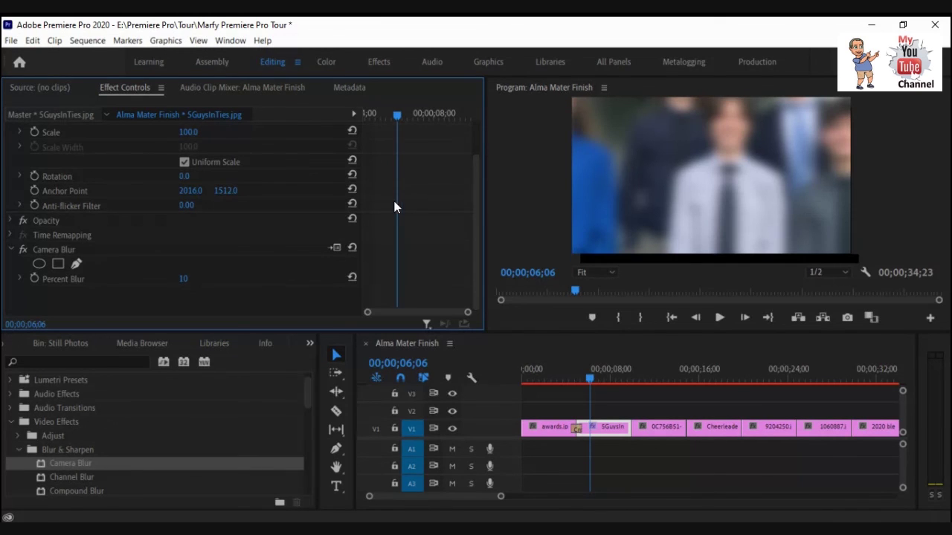
left_click(11, 41)
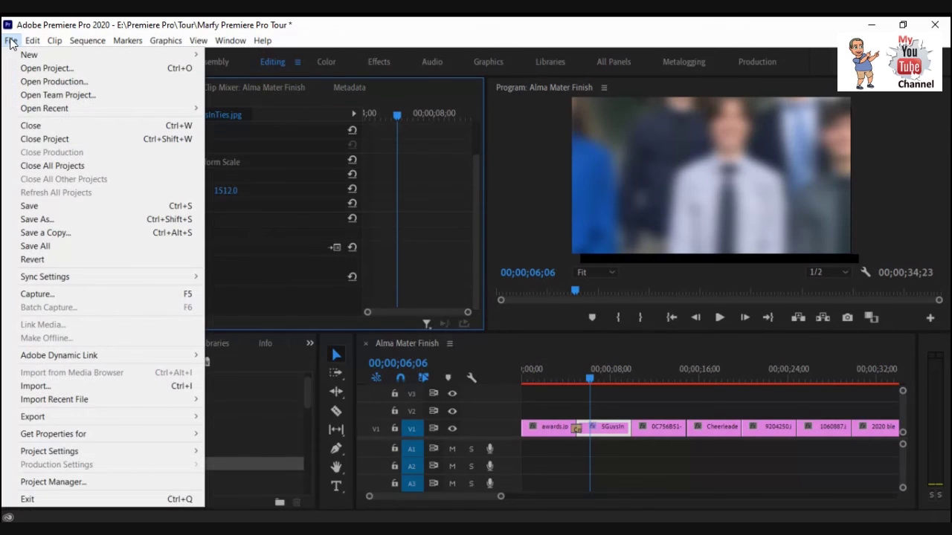
left_click(37, 206)
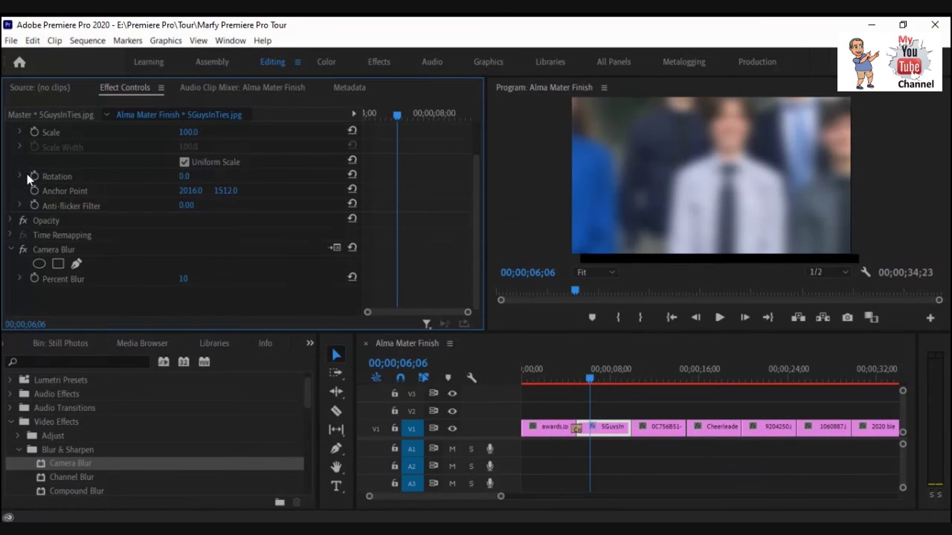